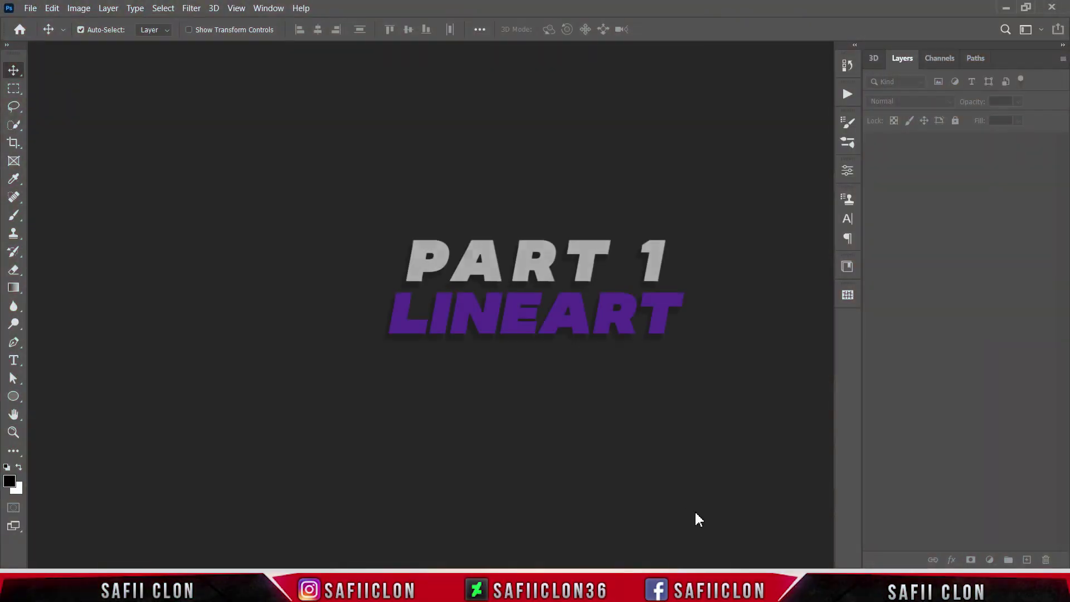
Open the Lee Min Ho.png portrait from the Lee Min Ho folder via File > Open.
left_click(30, 8)
left_click(43, 34)
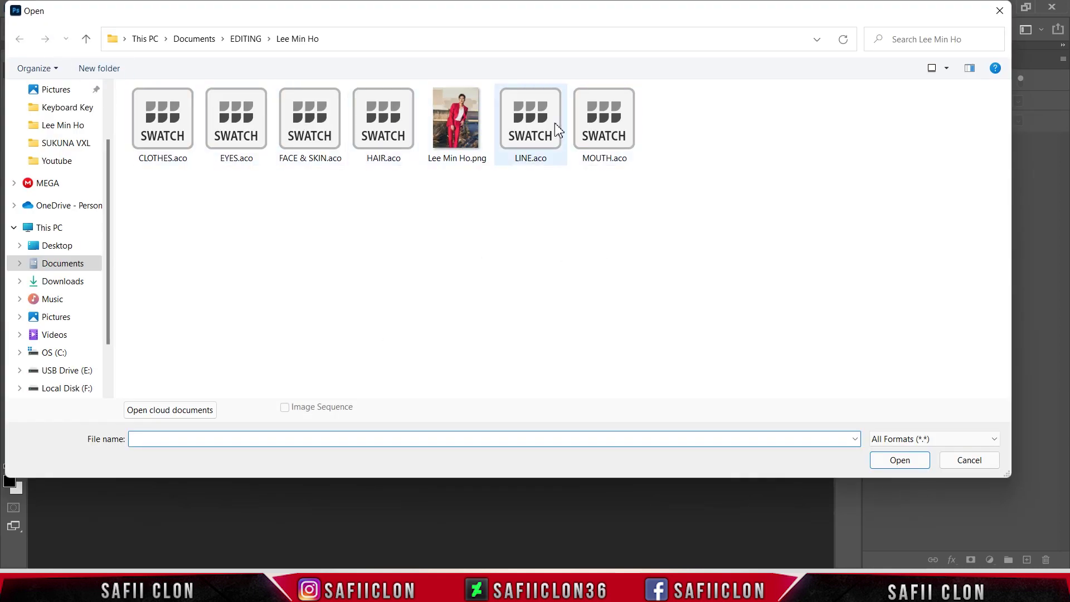
left_click(455, 120)
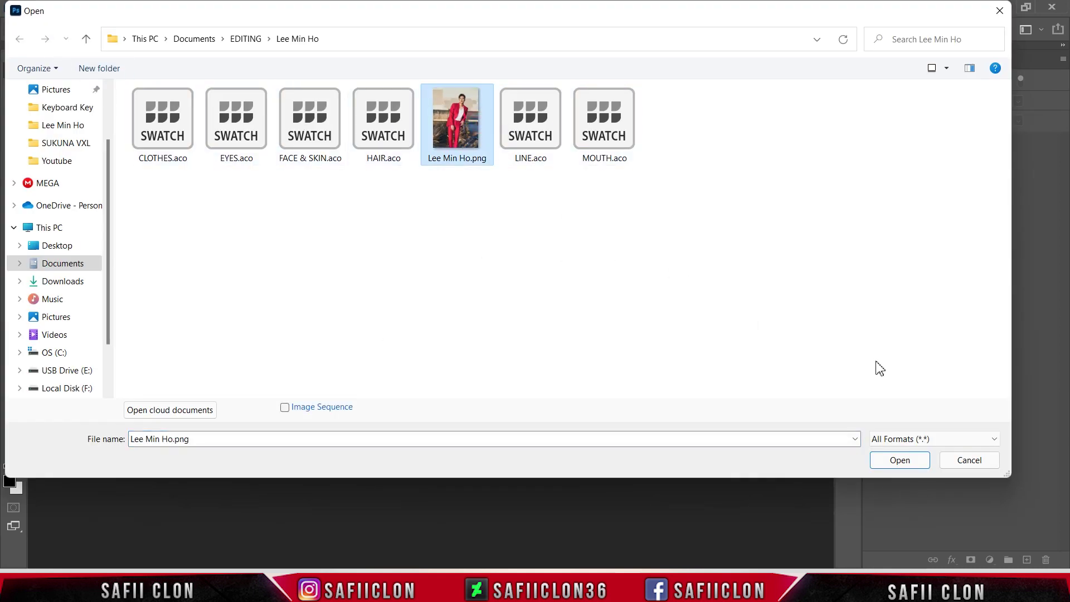
left_click(918, 460)
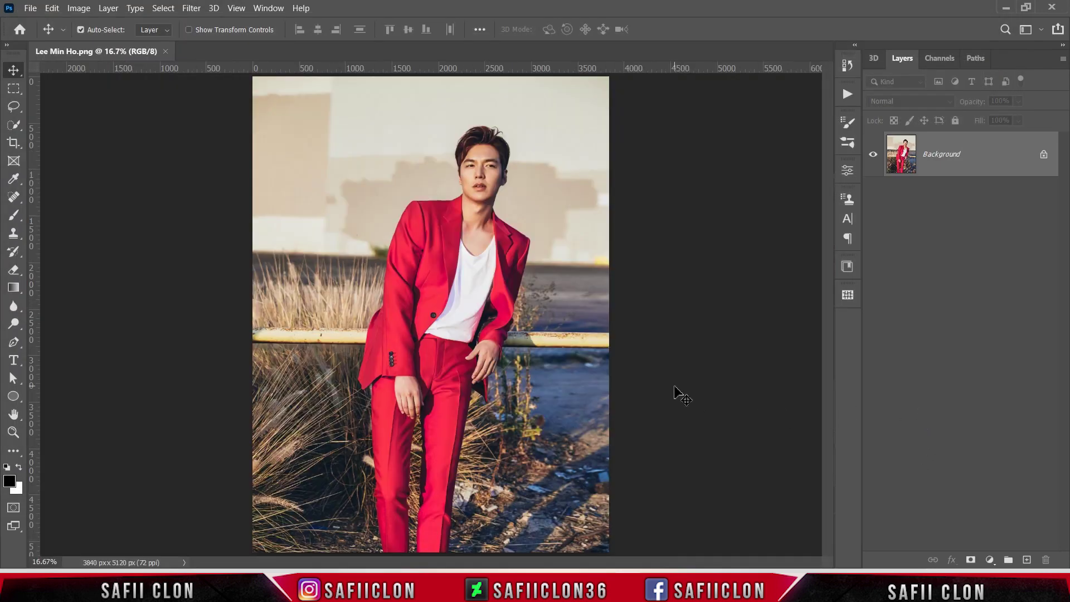
Crop the photo to a 1542 × 1954 px frame from above the hair to chest level.
left_click(13, 142)
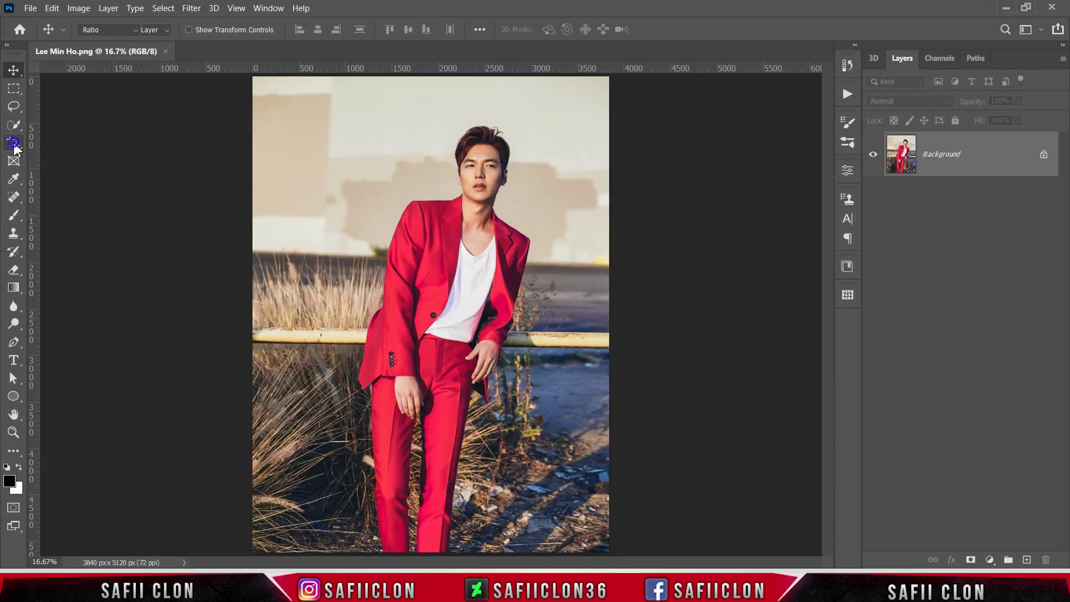
left_click(61, 141)
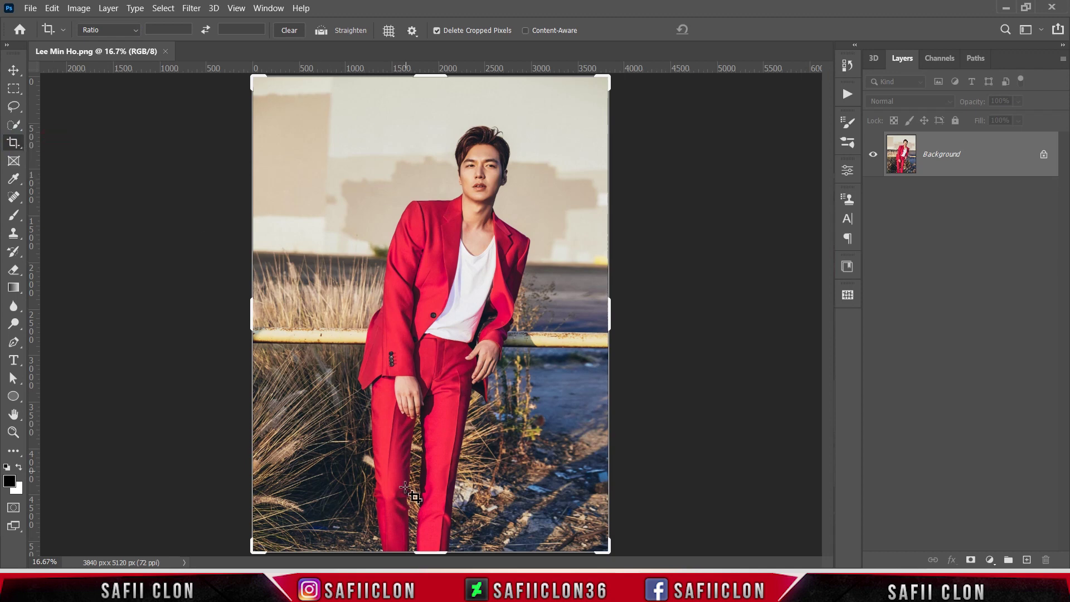
left_click_drag(430, 551, 430, 425)
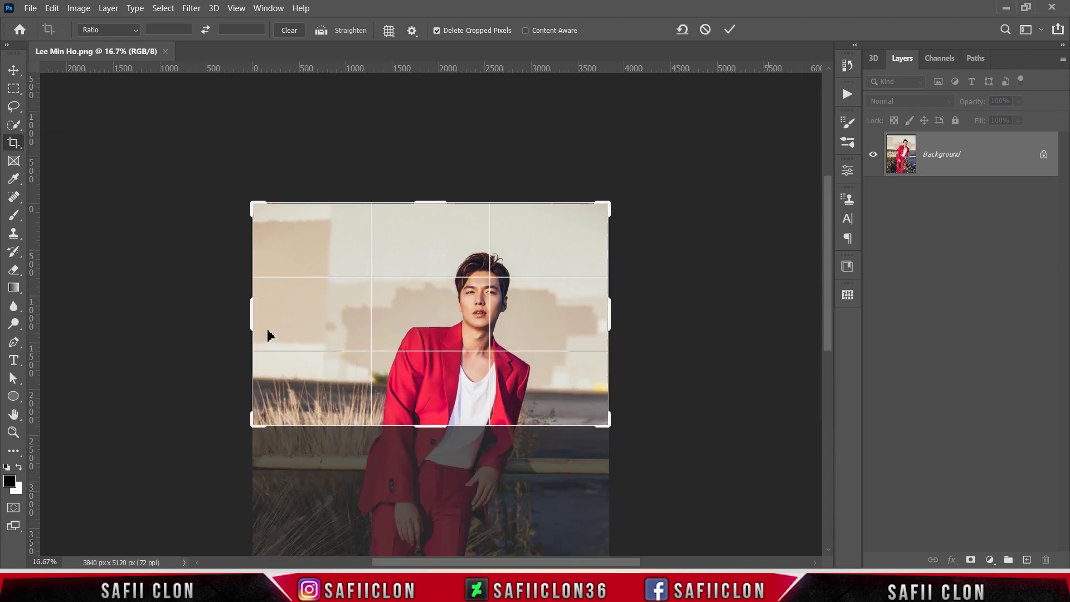
left_click_drag(254, 333, 320, 313)
mouse_move(541, 335)
left_mouse_down()
mouse_move(526, 337)
mouse_move(502, 306)
left_mouse_up()
left_click_drag(429, 203, 439, 213)
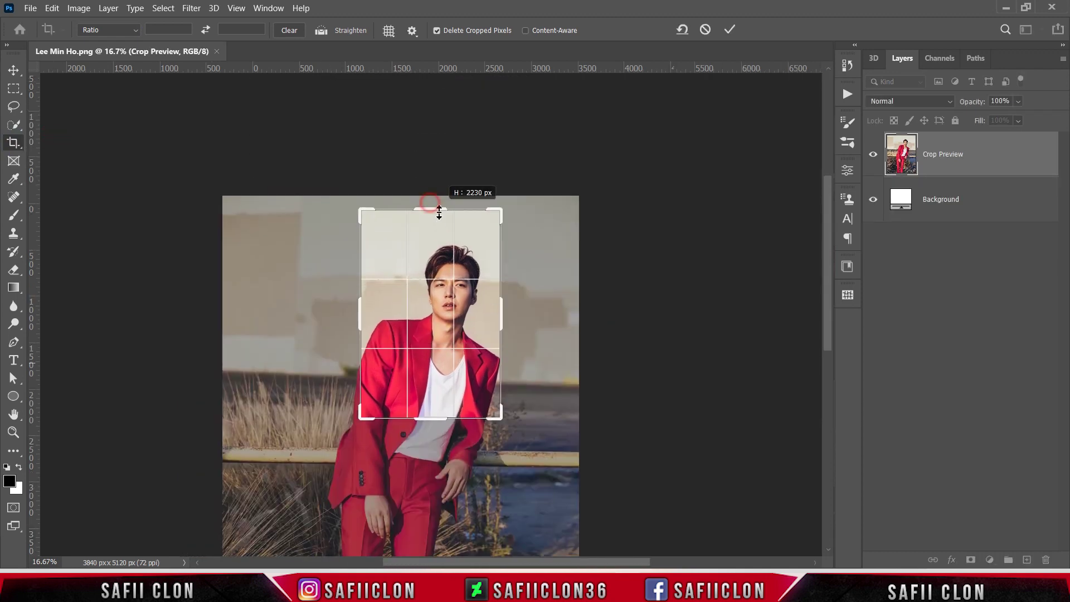
key("ctrl+plus")
key("ctrl+plus")
left_click_drag(438, 125, 441, 131)
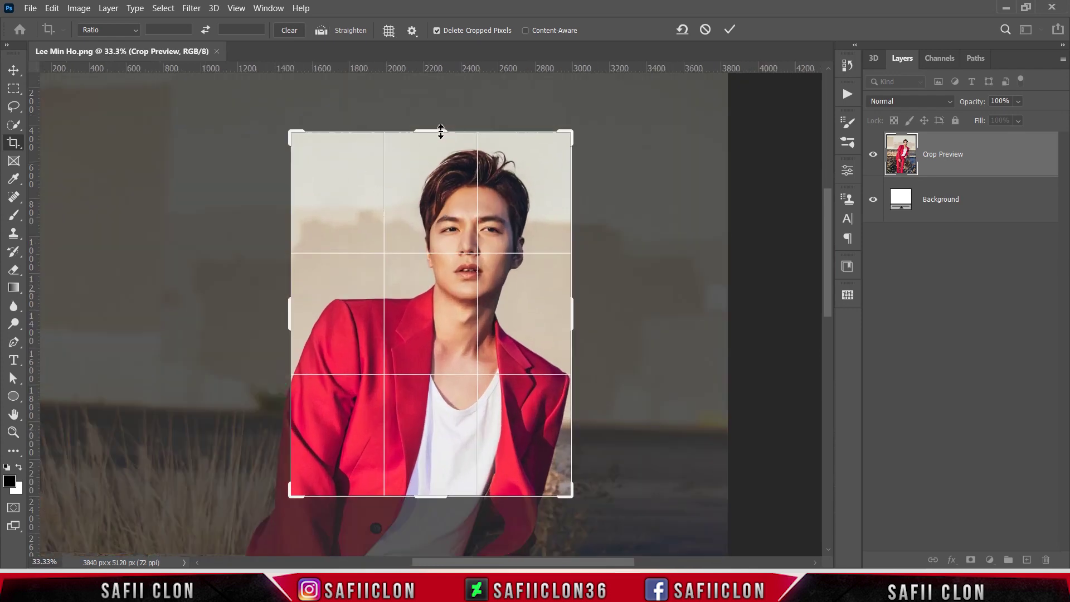
left_click_drag(446, 496, 447, 499)
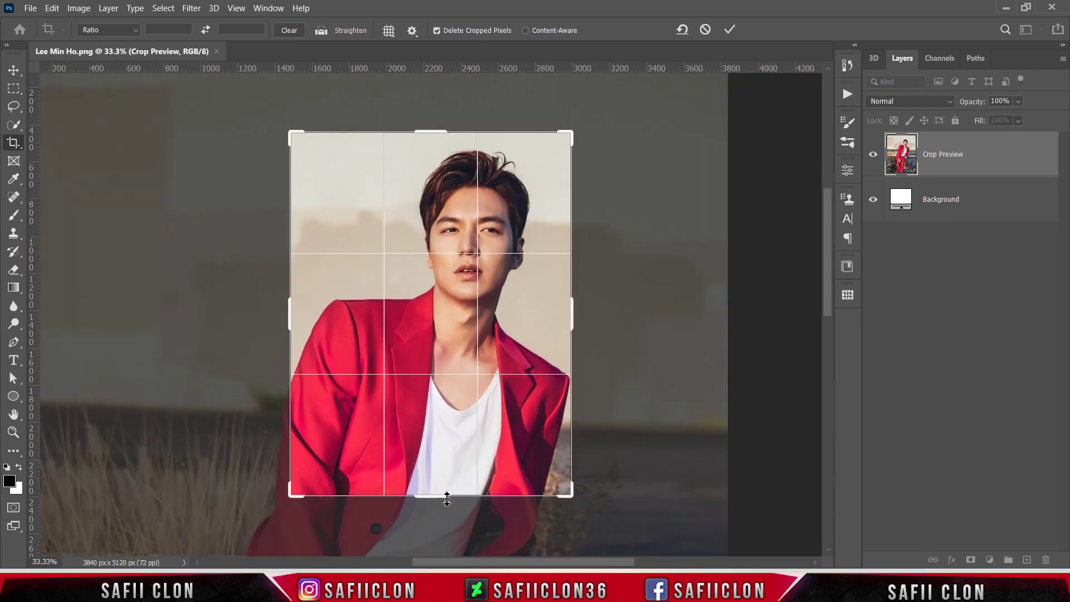
left_click_drag(289, 308, 287, 306)
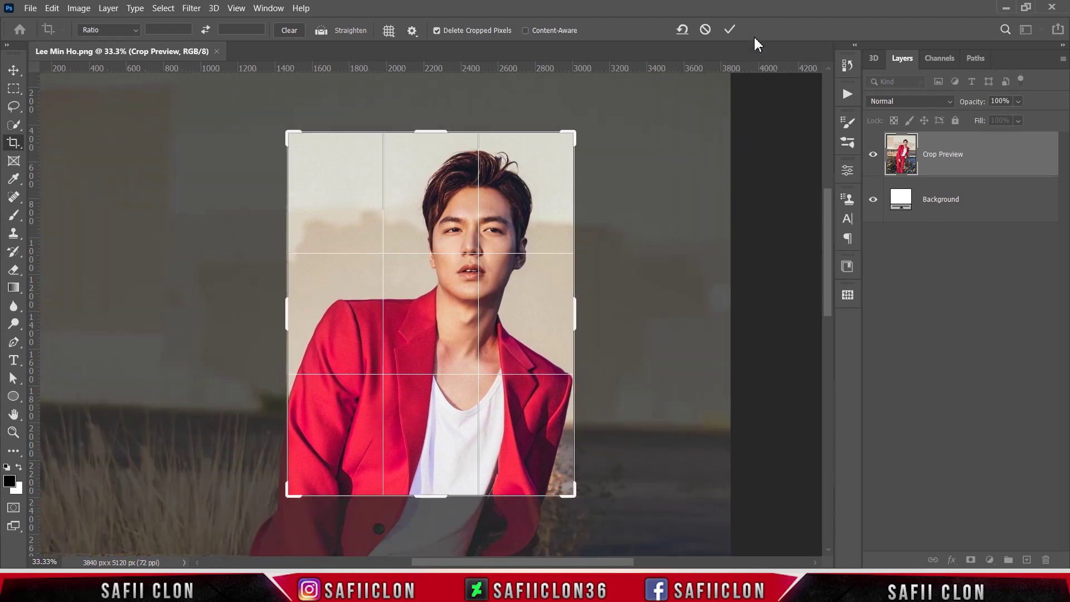
left_click(730, 29)
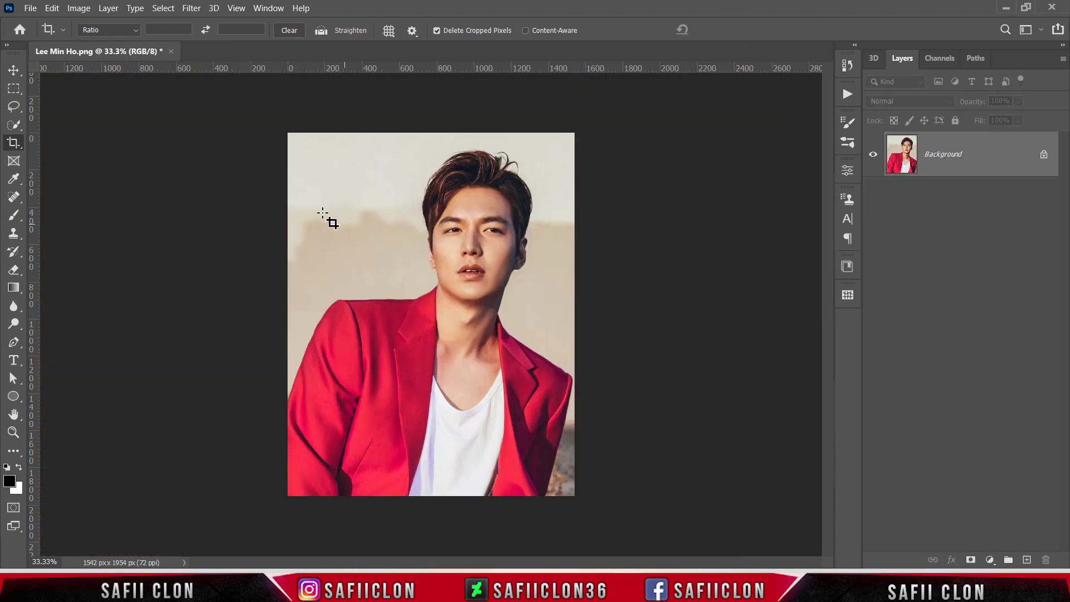
Set the image resolution to 200 Pixels/Inch (4283 × 5428 px) and zoom out to fit.
left_click(79, 8)
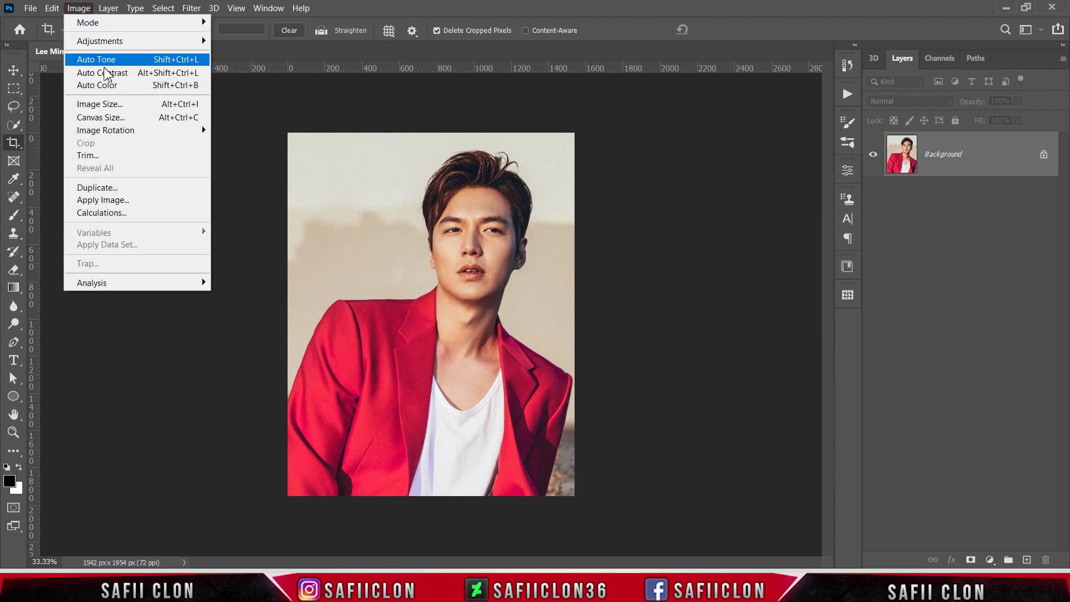
left_click(118, 108)
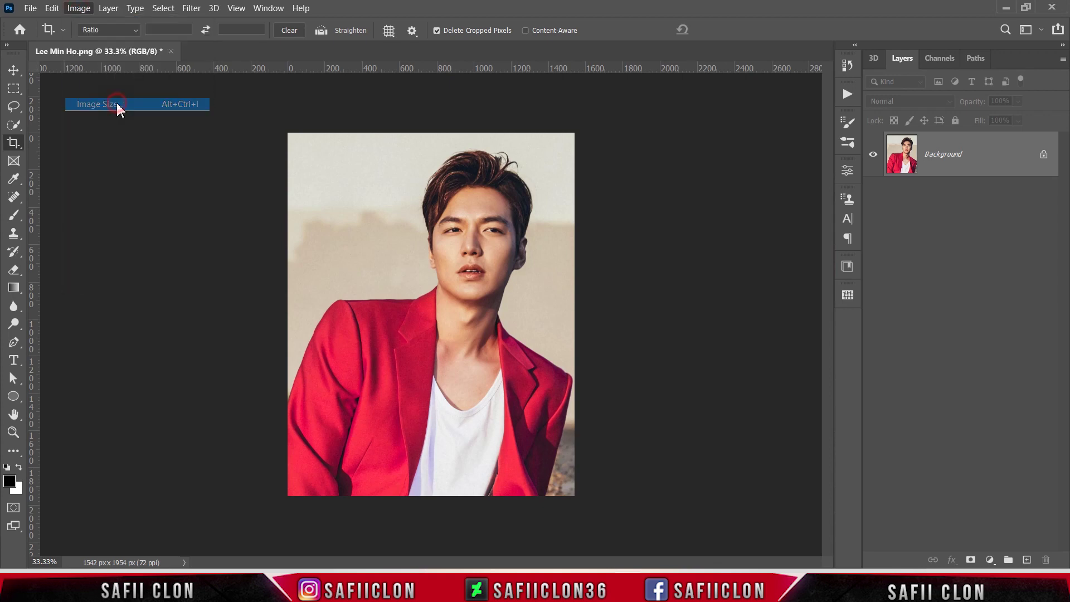
left_click(849, 272)
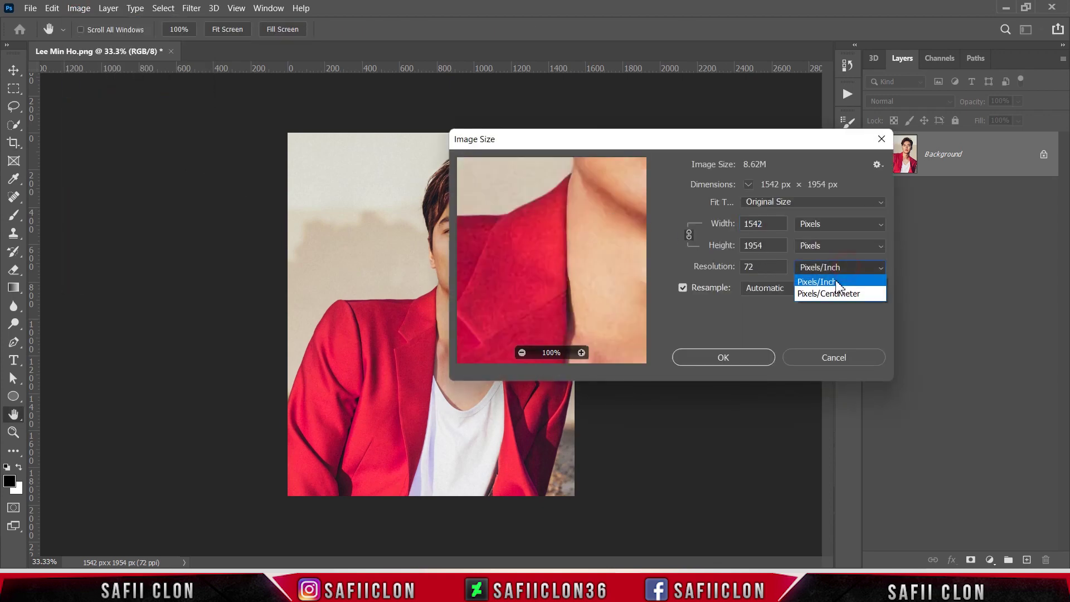
type("2")
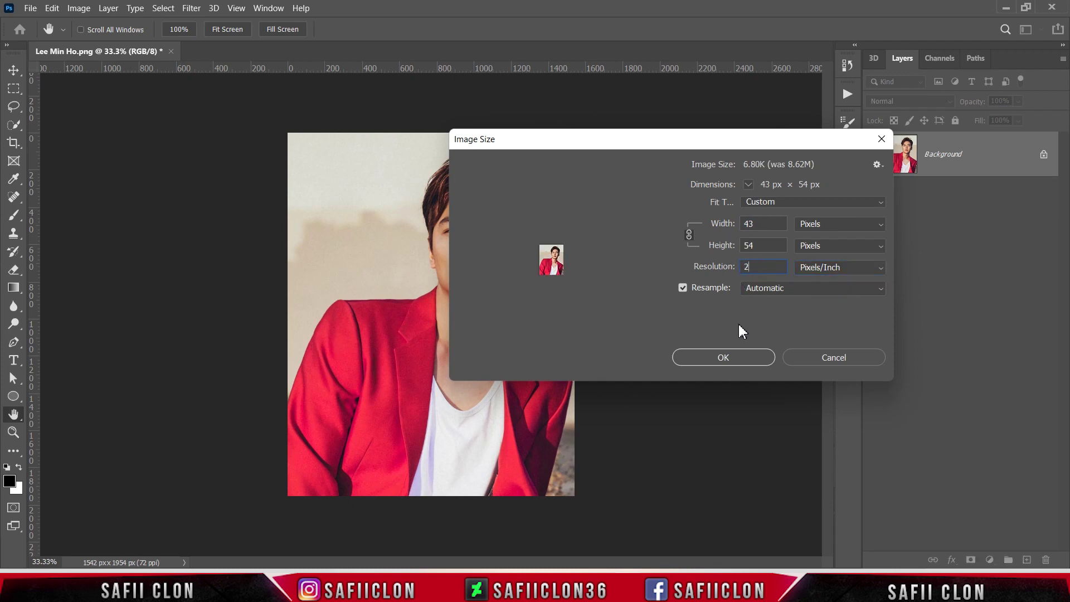
type("00")
left_click(723, 357)
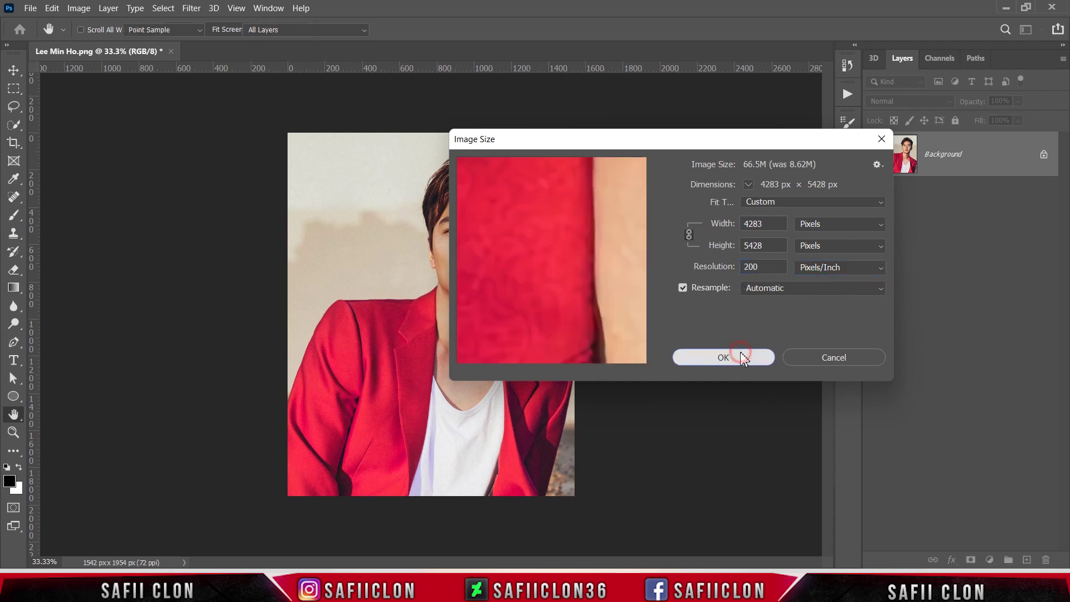
key("c")
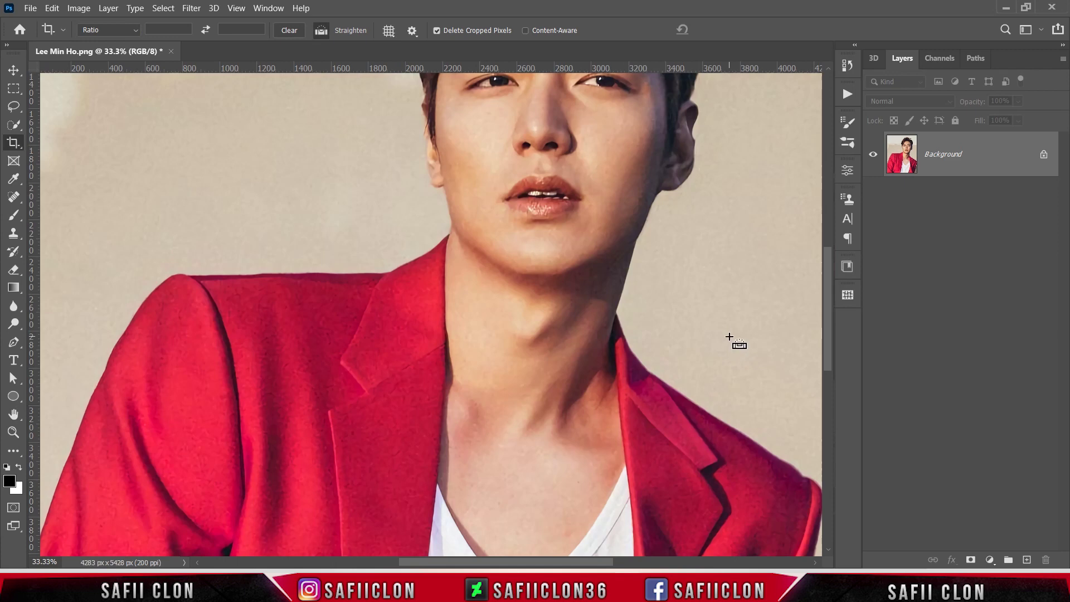
key("ctrl+minus")
key("ctrl+minus")
key("ctrl+minus")
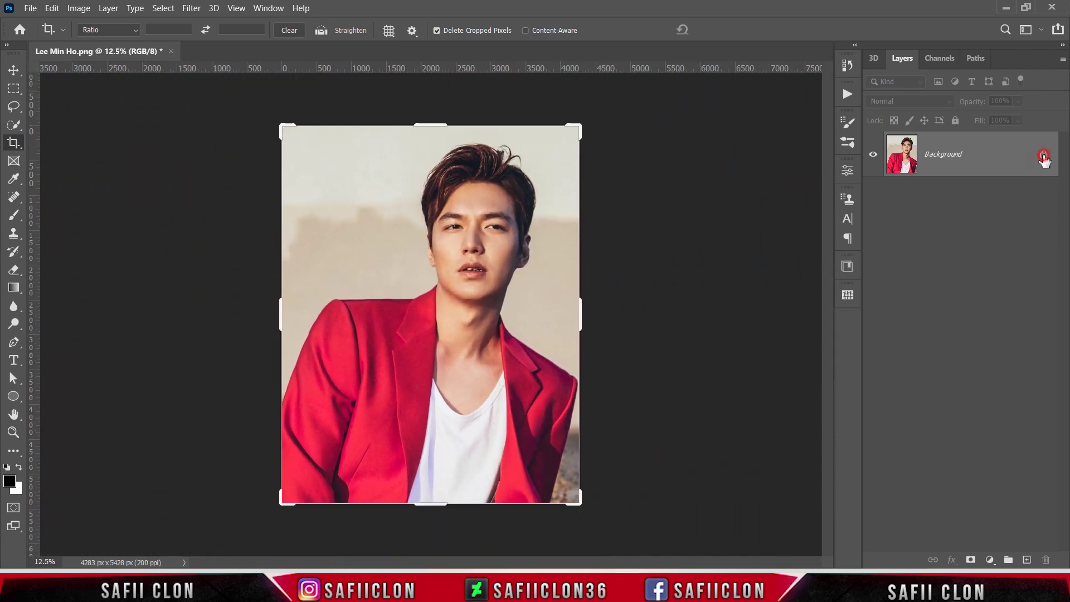
Unlock the Background layer and duplicate it.
left_click(1044, 157)
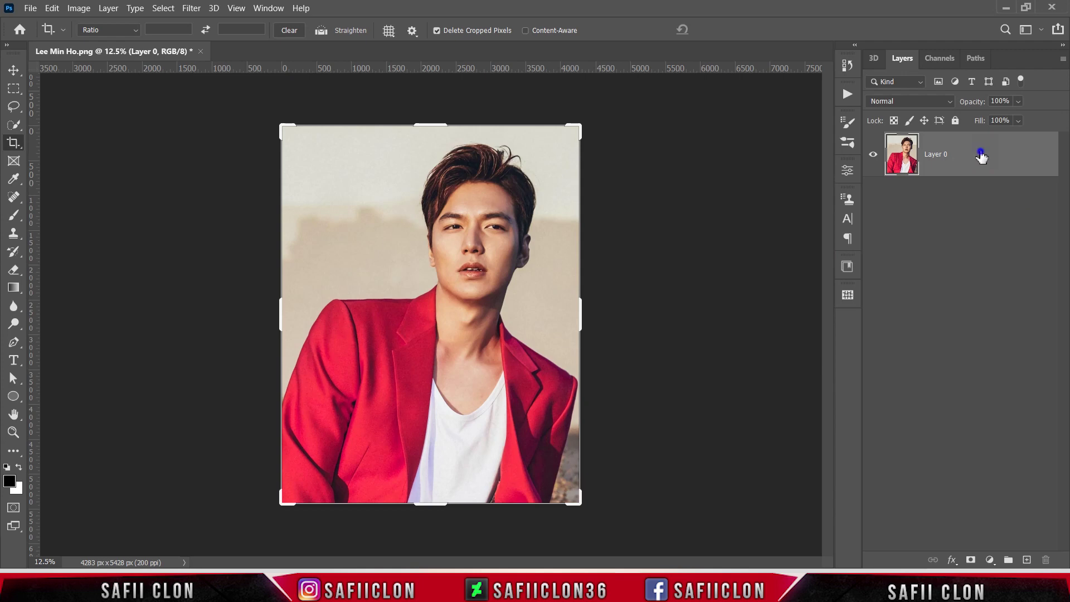
right_click(976, 159)
left_click(827, 63)
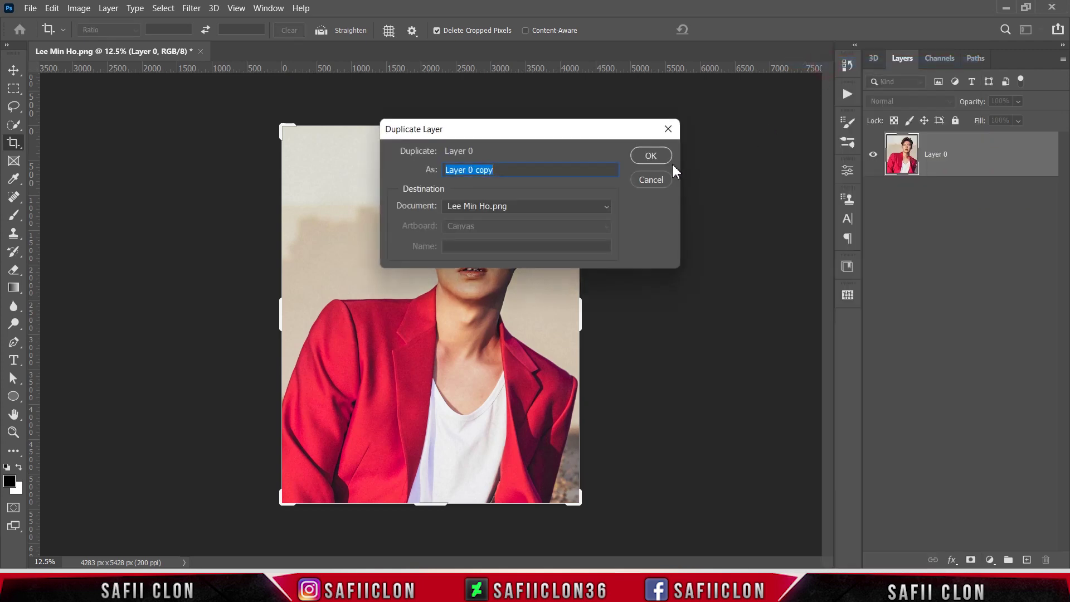
left_click(646, 156)
Name the copy POSTERIZE and the original ORIGINAL, then hide POSTERIZE.
double_click(944, 157)
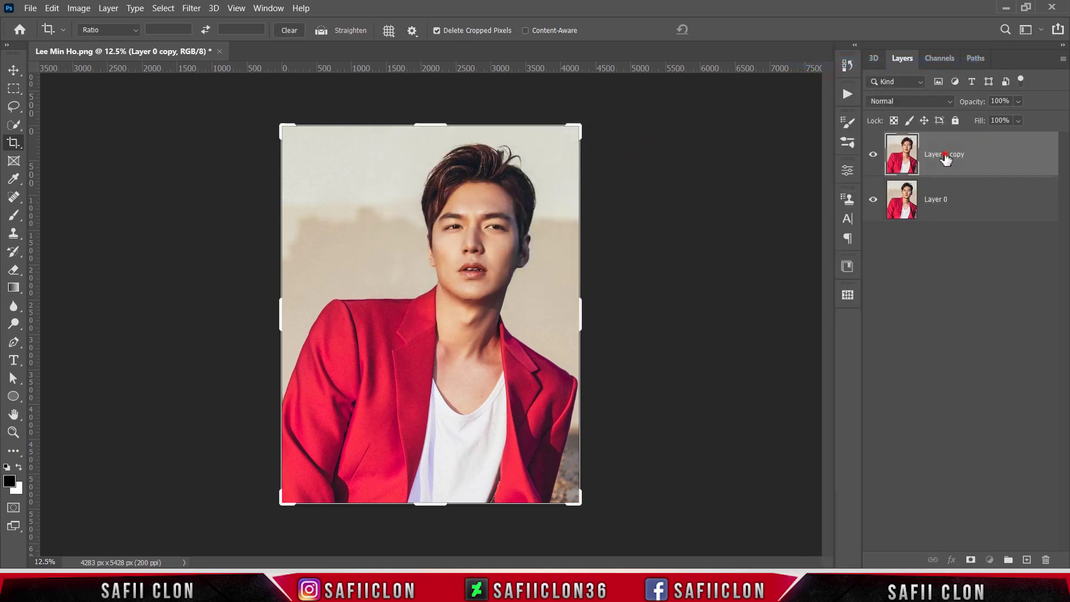
type("PO")
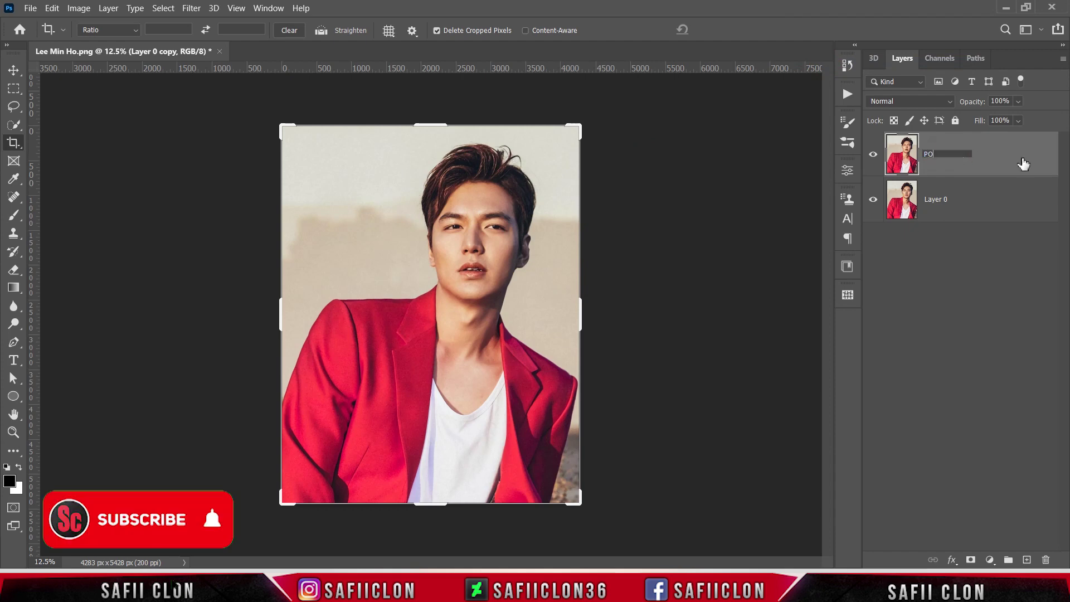
type("STERIZE")
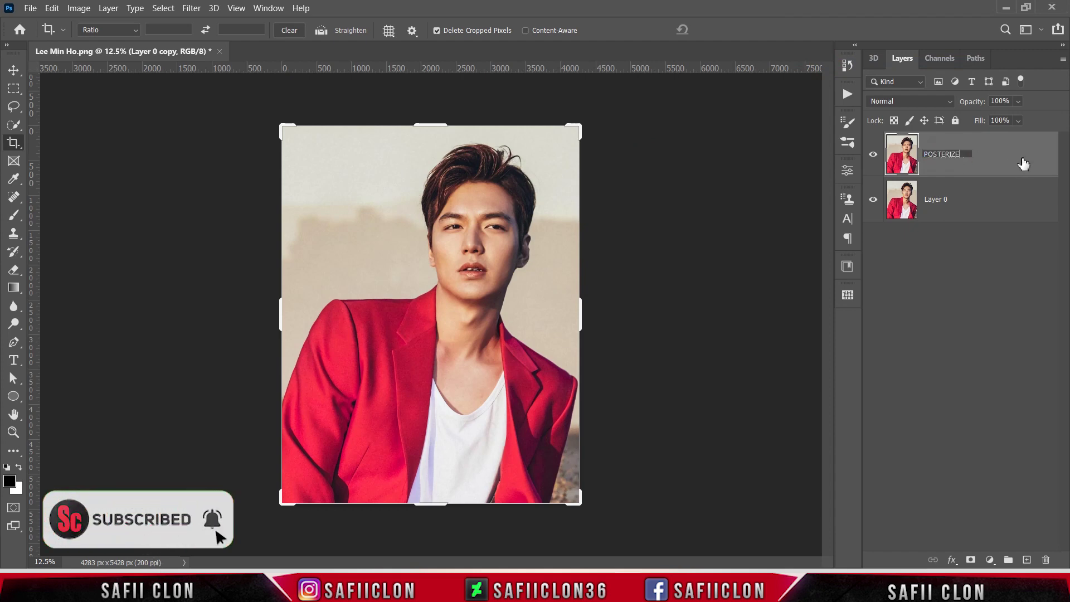
key("Return")
left_click(972, 207)
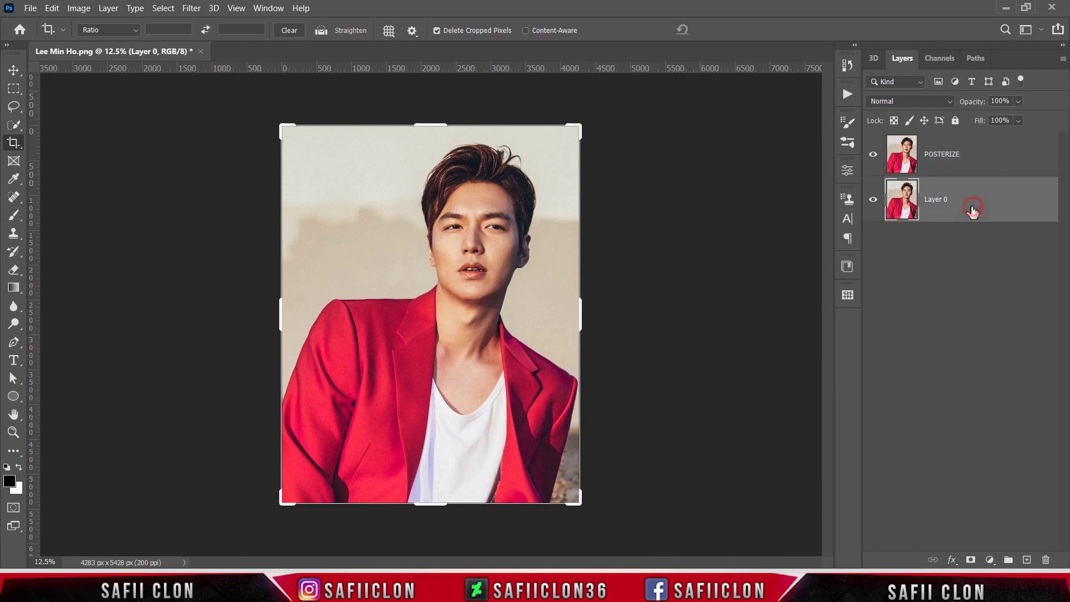
double_click(941, 199)
type("O")
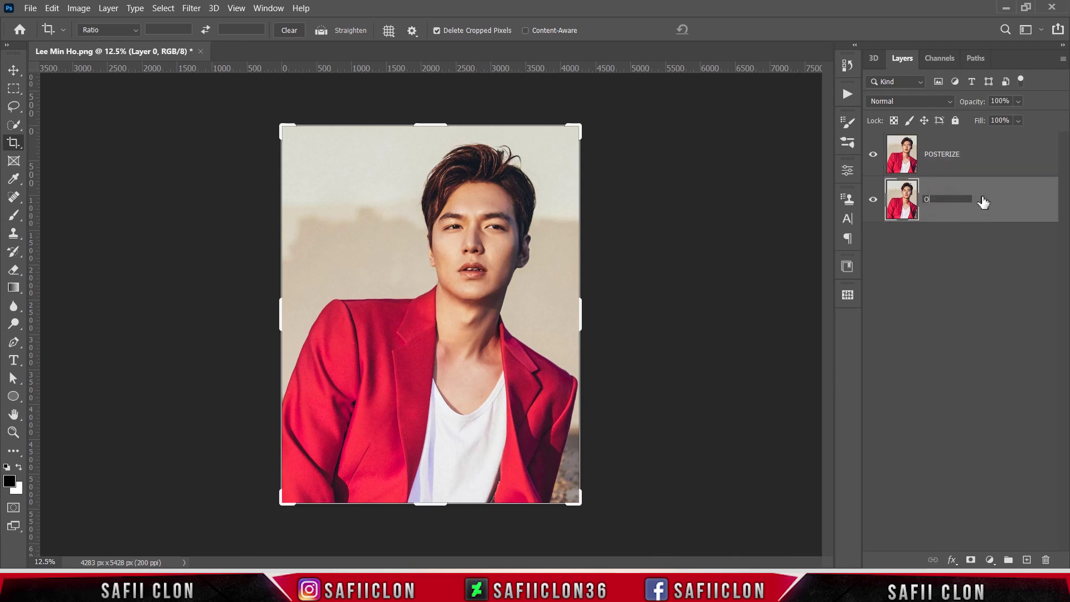
type("RIGINAL")
key("Return")
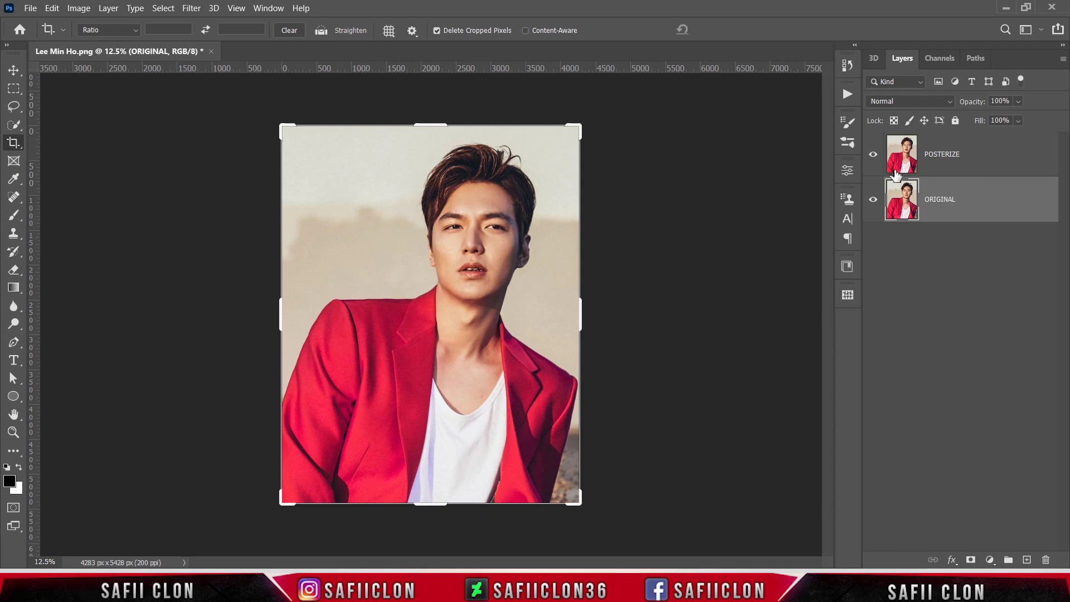
left_click(874, 154)
Add a white Solid Color fill layer.
left_click(991, 560)
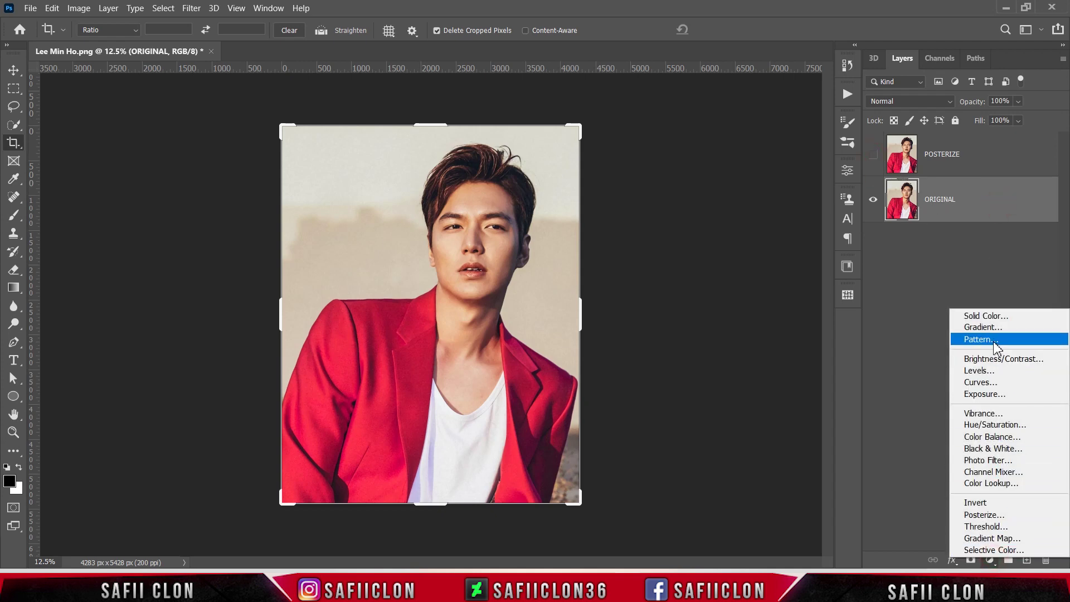
left_click(995, 322)
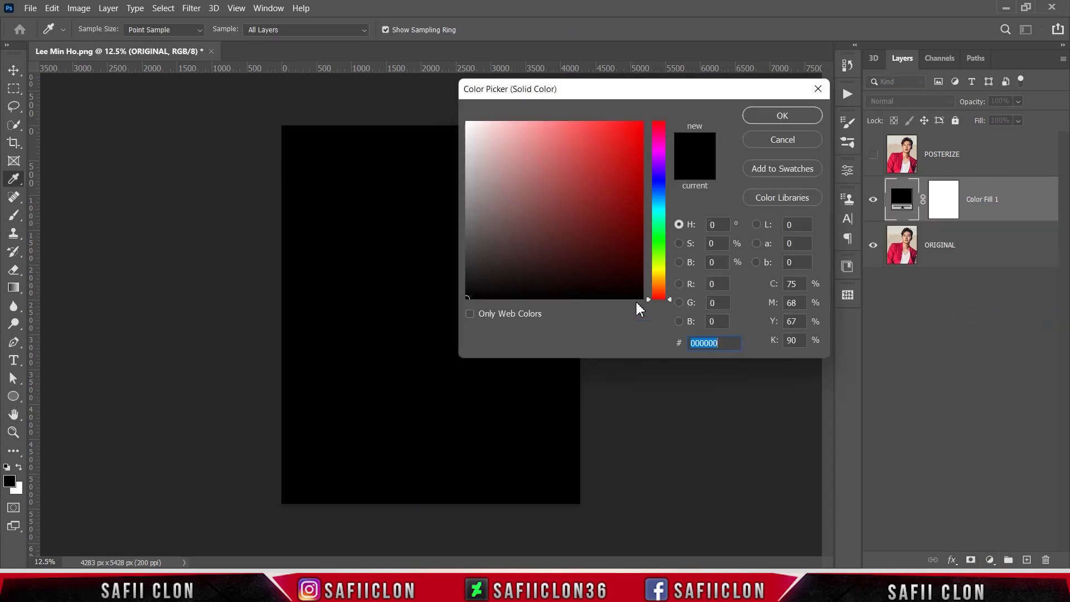
left_click_drag(638, 304, 459, 111)
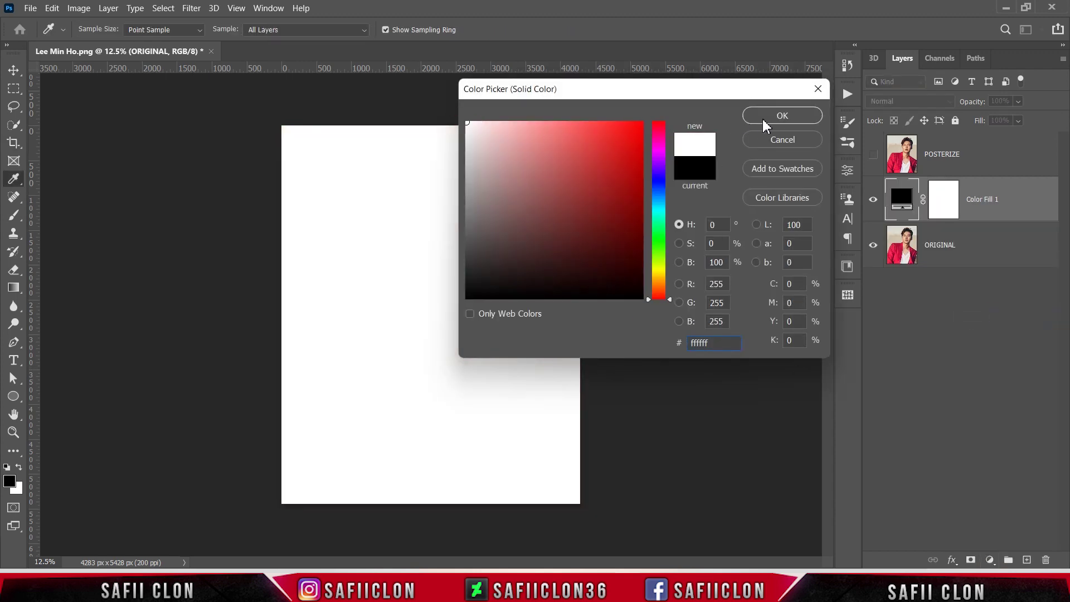
left_click(782, 115)
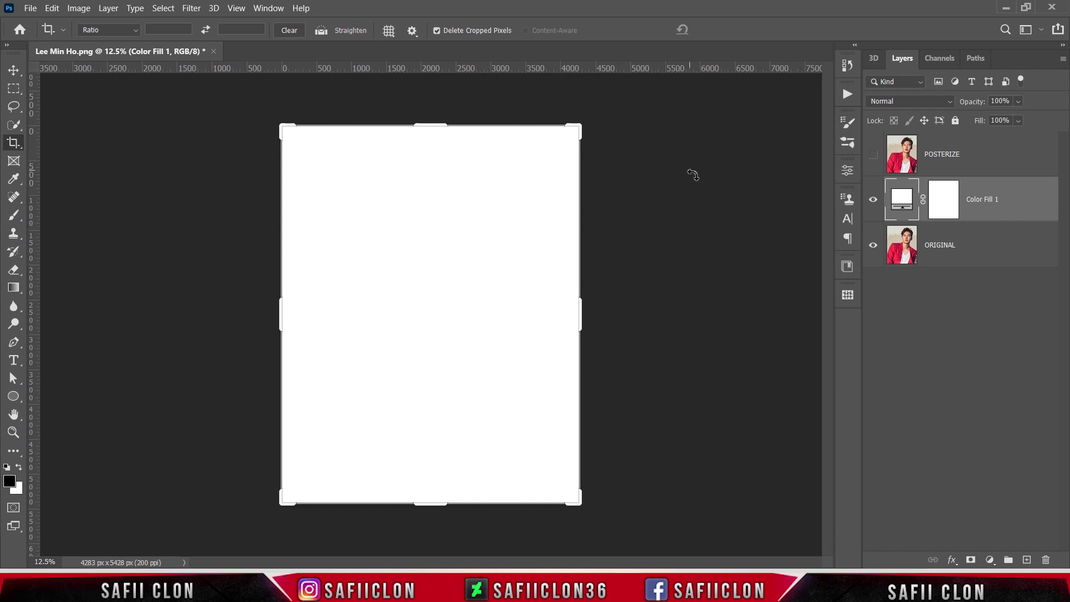
Group the fill layer into a collapsed BACKGROUND group and make POSTERIZE visible again.
right_click(1023, 201)
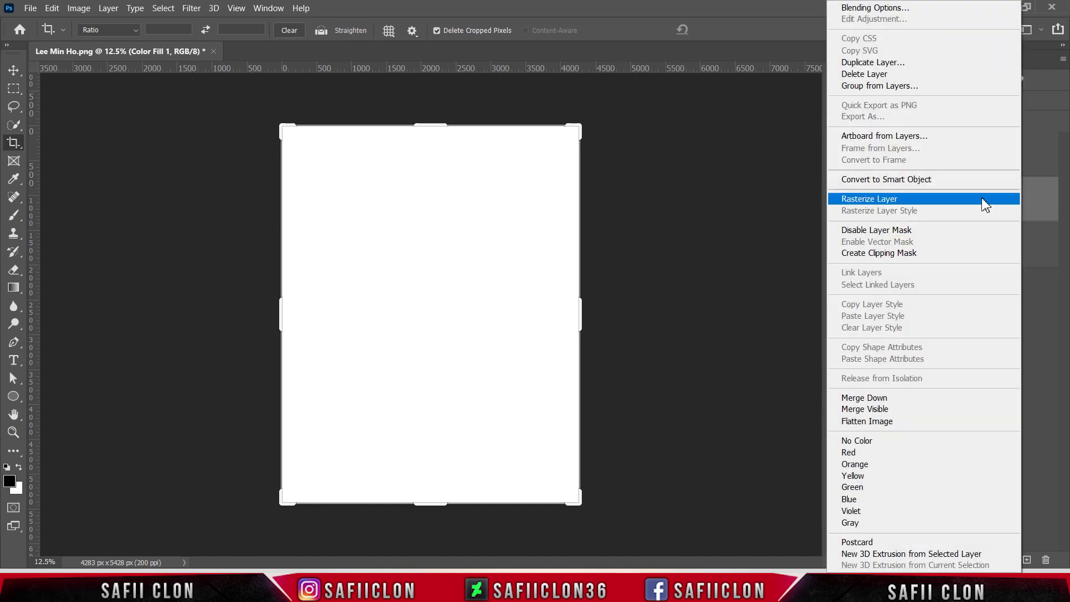
left_click(879, 86)
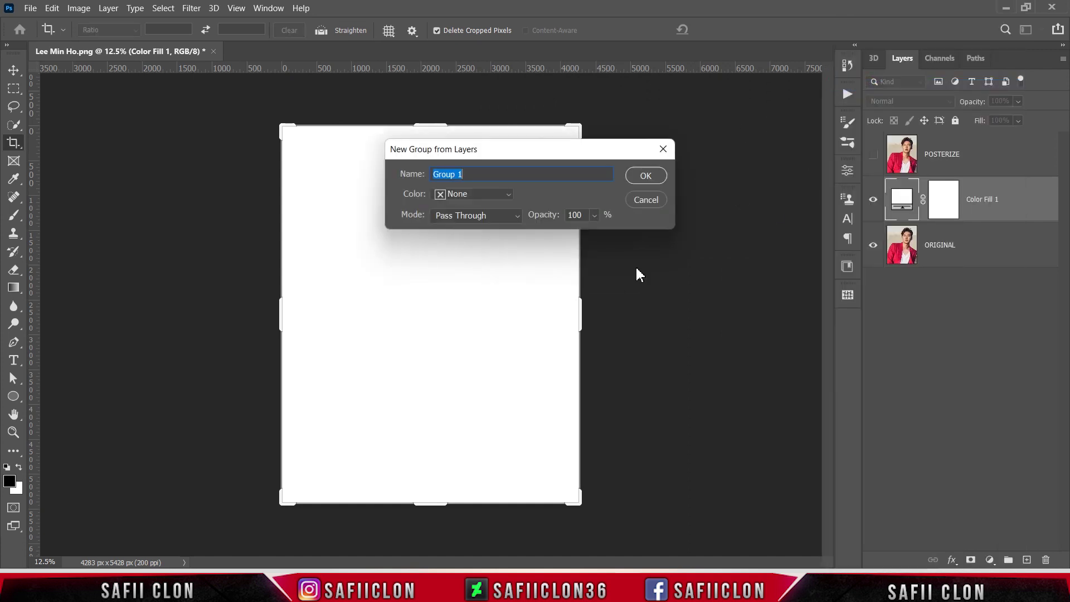
left_click_drag(473, 172, 437, 169)
type("BACKGROUND")
left_click(646, 177)
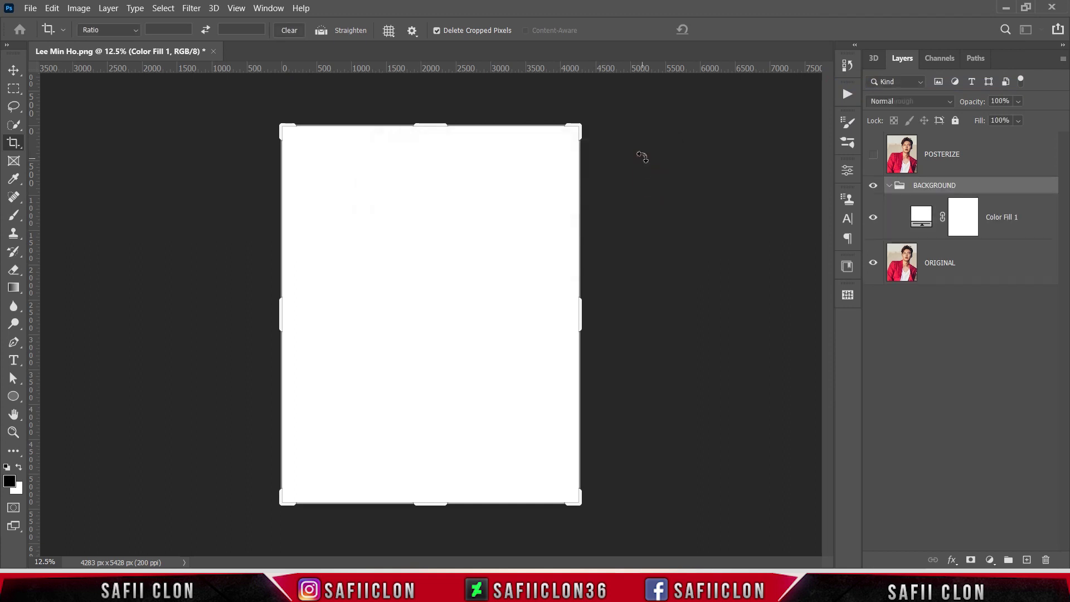
left_click(890, 185)
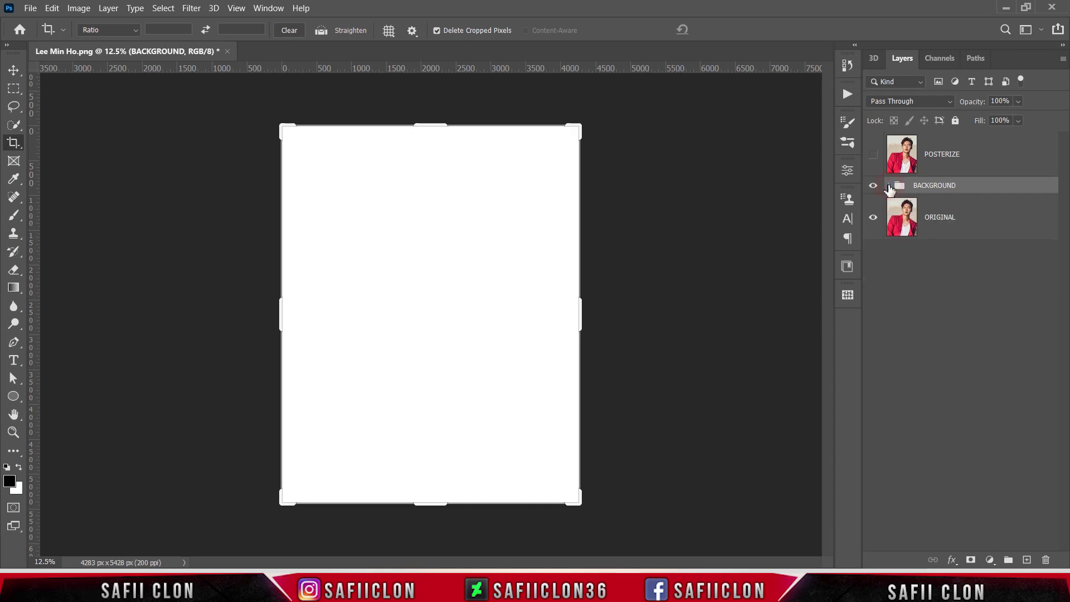
left_click(1001, 165)
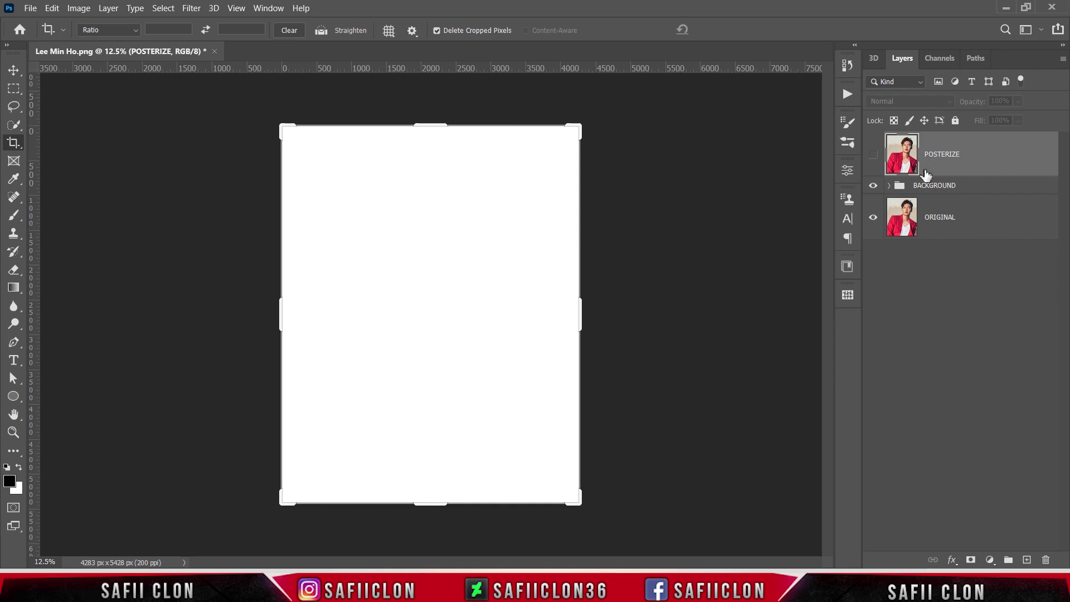
left_click(873, 155)
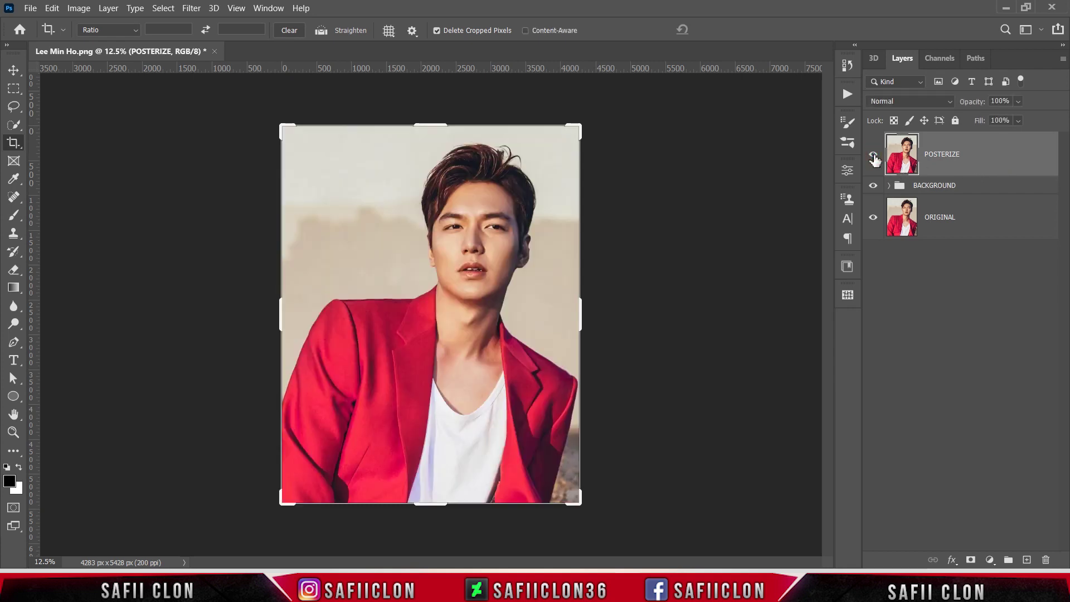
left_click(987, 190)
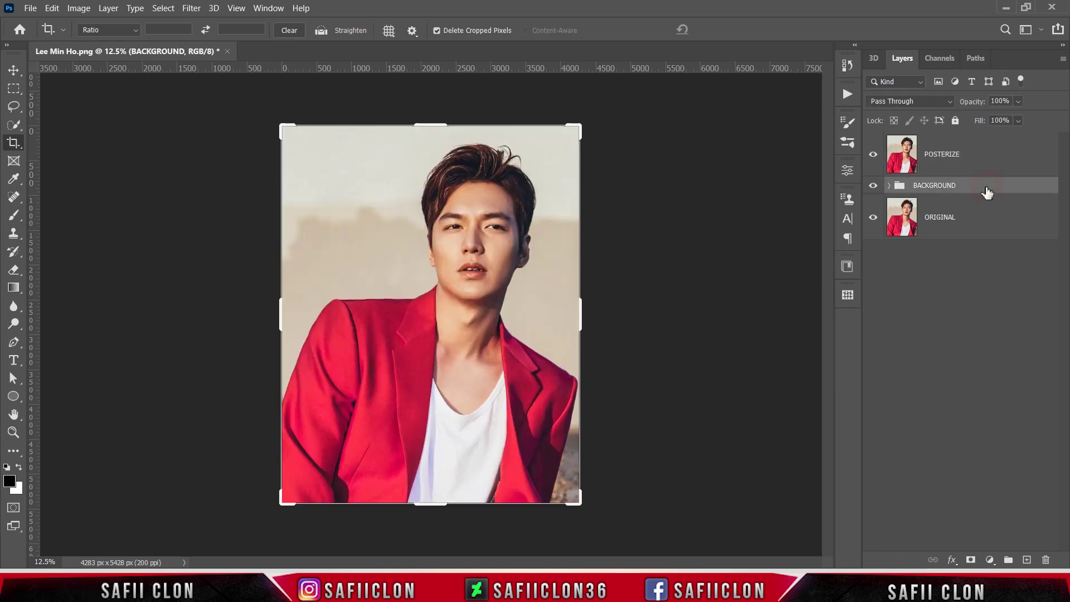
Set the Pen Tool to Shape mode with black fill and New Layer path operation.
left_click(14, 342)
left_click(63, 343)
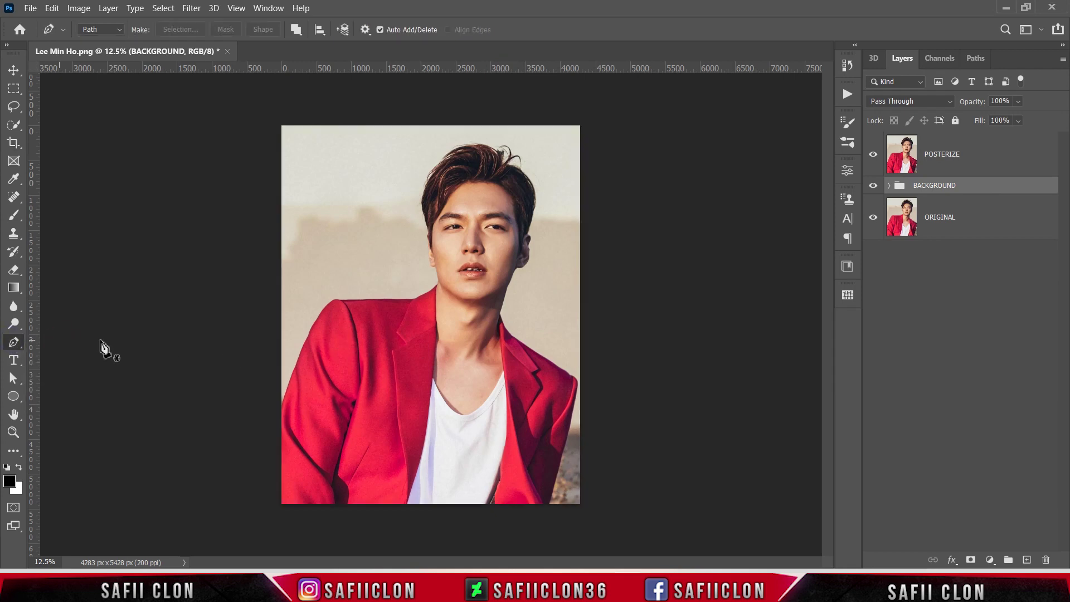
left_click(119, 32)
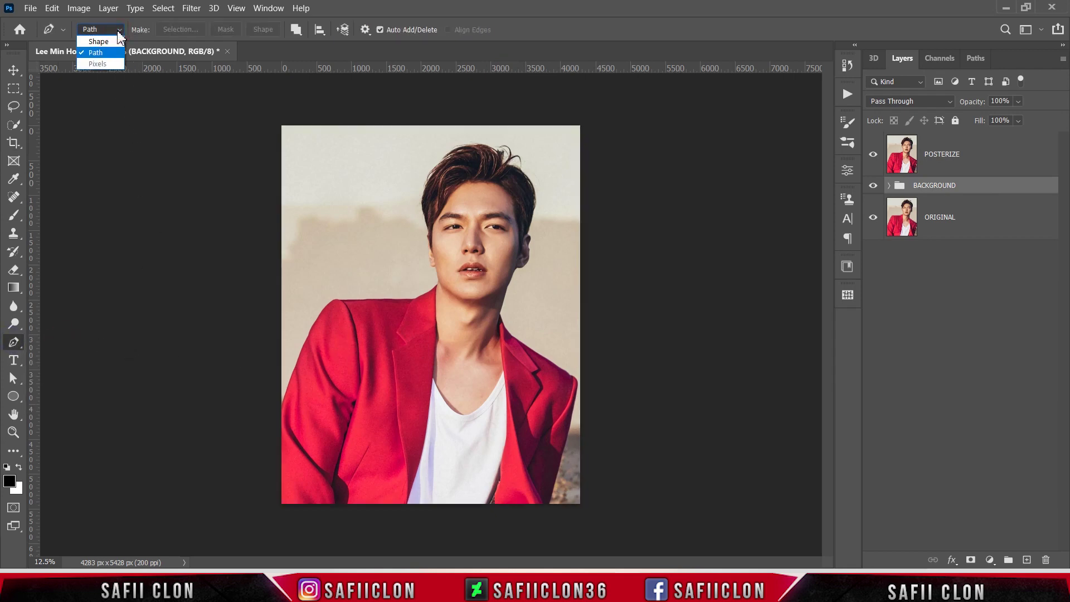
left_click(99, 42)
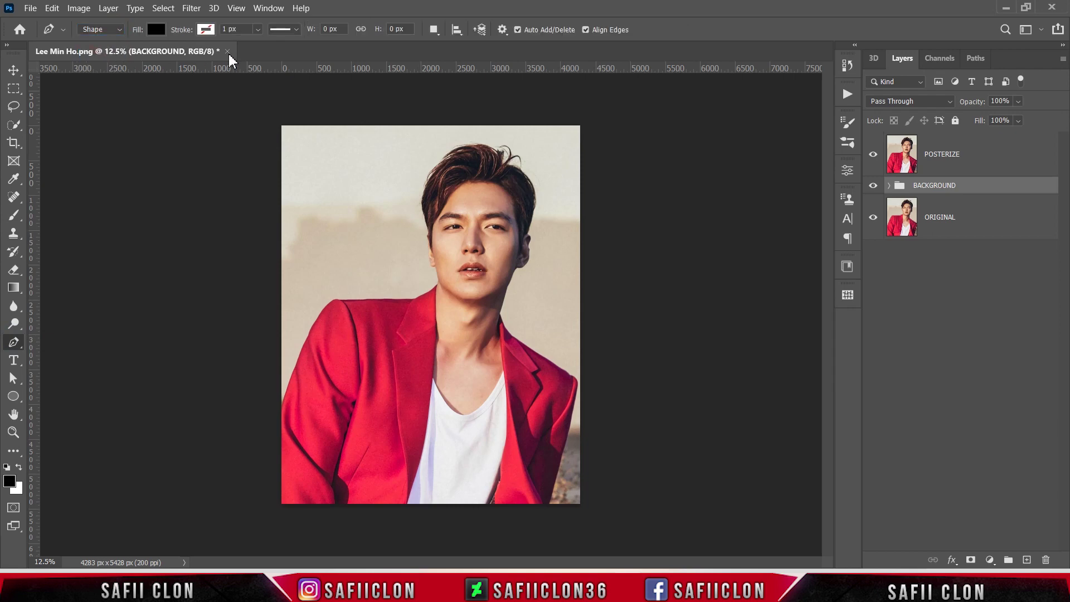
left_click(156, 31)
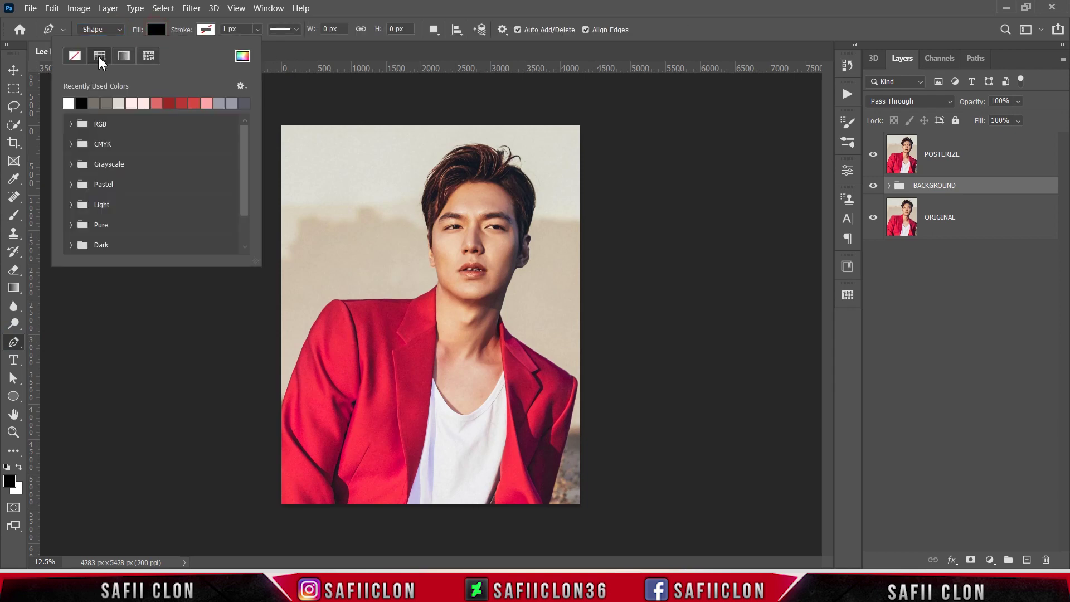
left_click(160, 31)
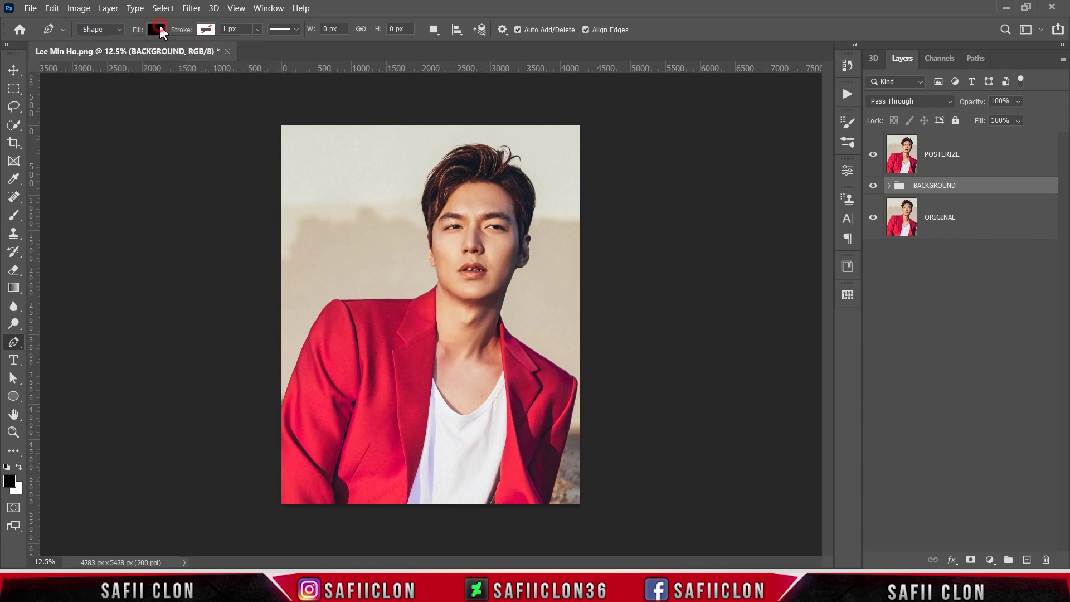
left_click(433, 30)
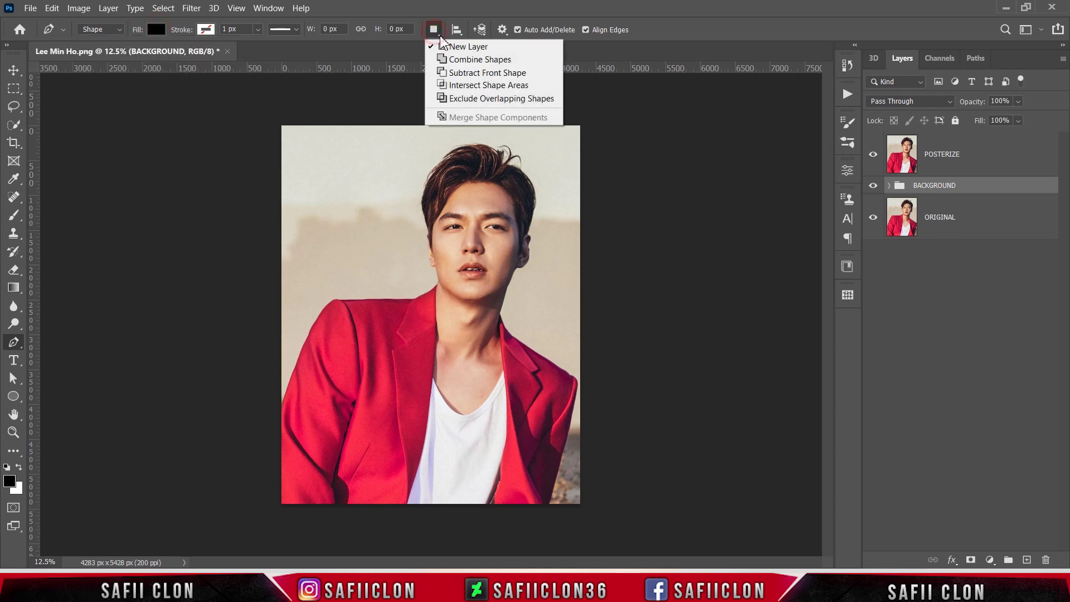
left_click(456, 48)
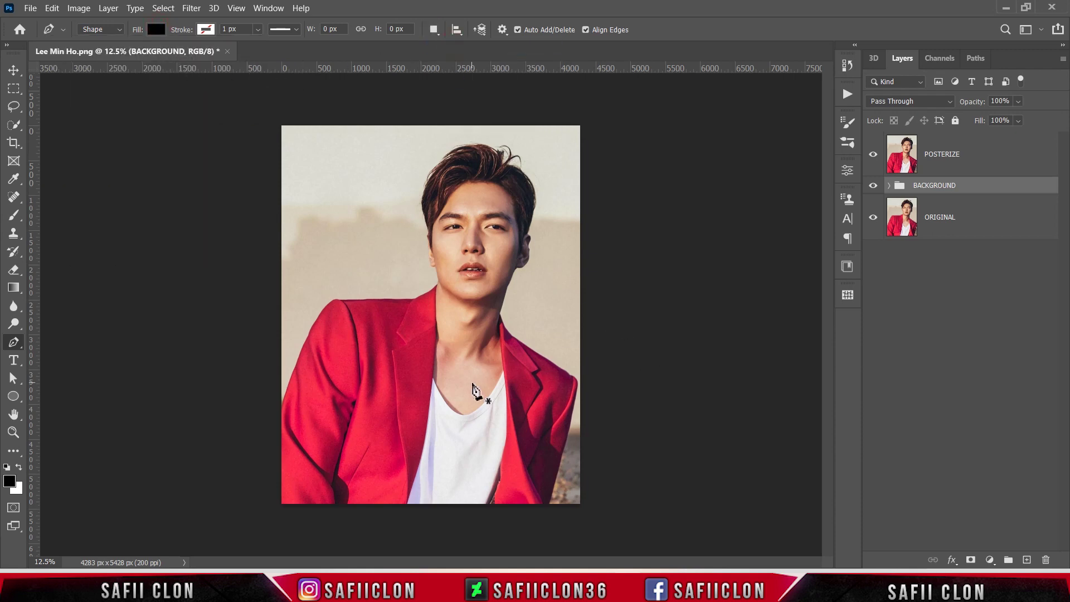
Zoom in to 50% and pan to the bottom of the red jacket.
key("ctrl+plus")
key("ctrl+plus")
key("ctrl+plus")
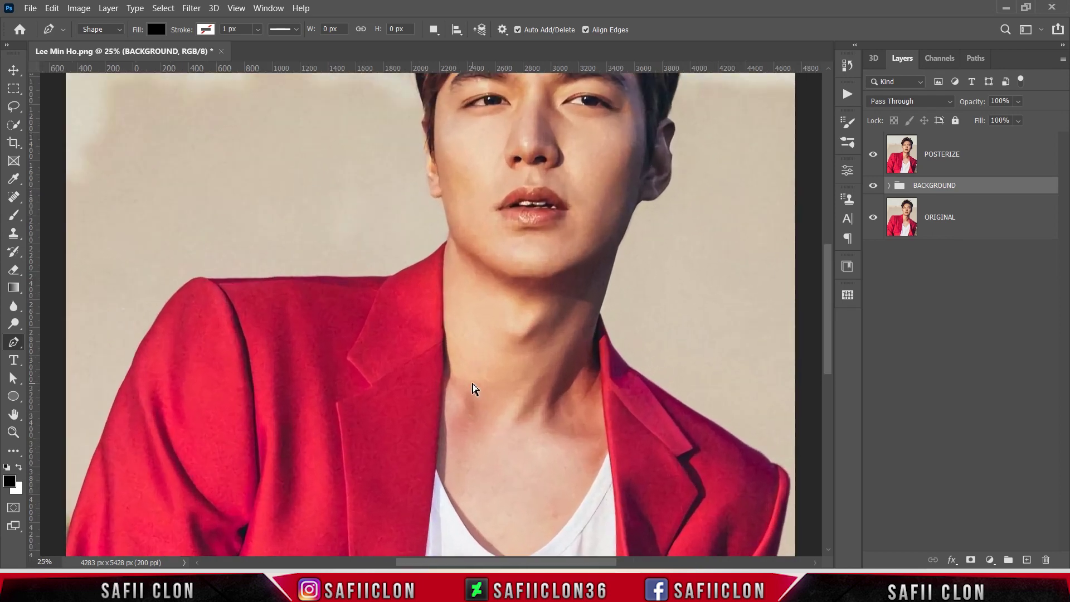
key("ctrl+plus")
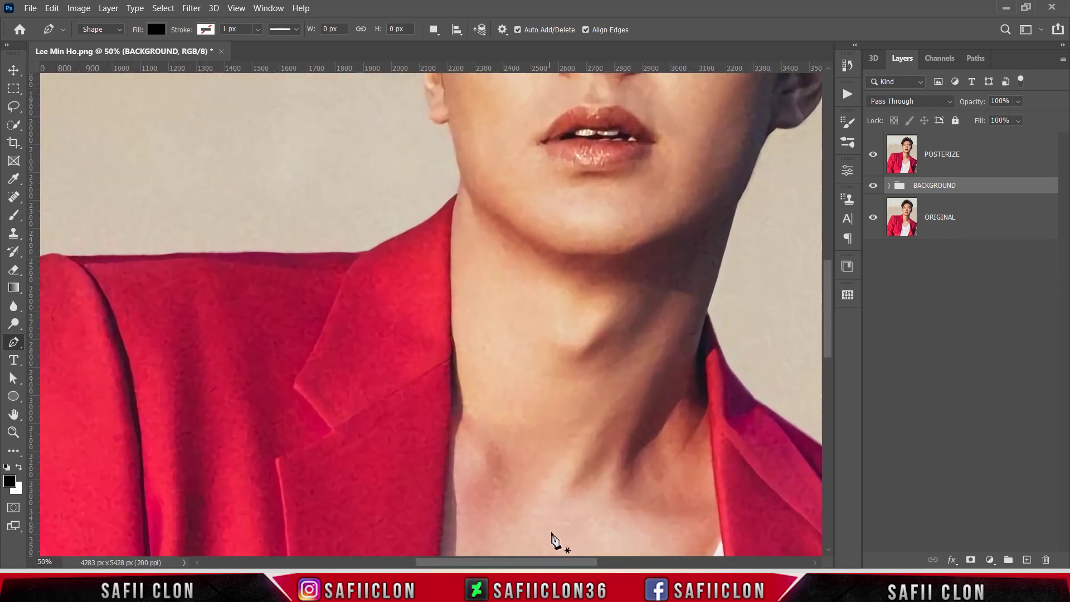
left_click_drag(561, 563, 628, 563)
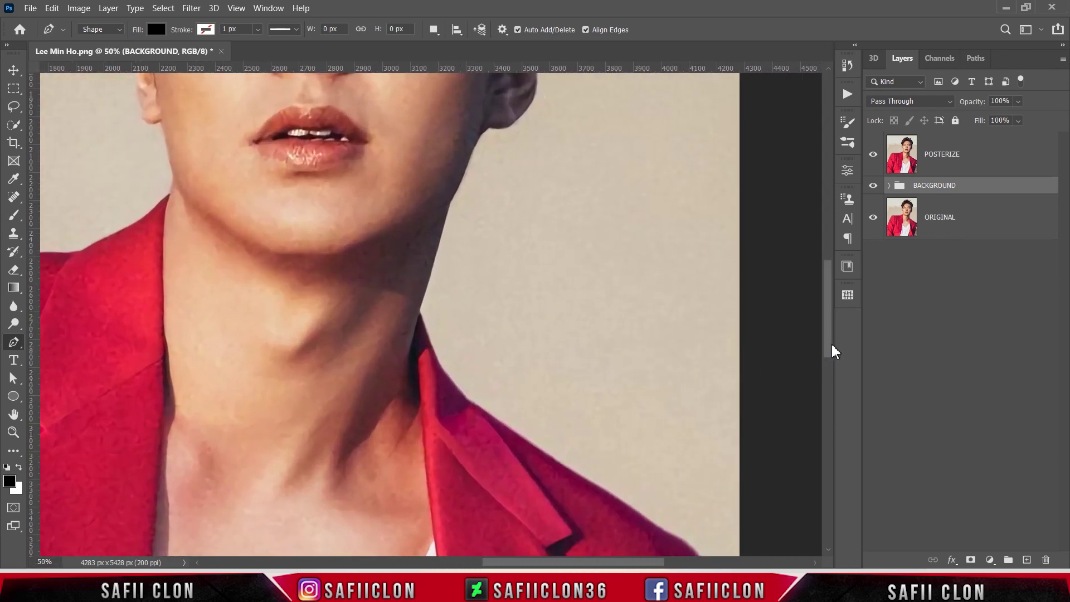
left_click_drag(829, 351, 843, 476)
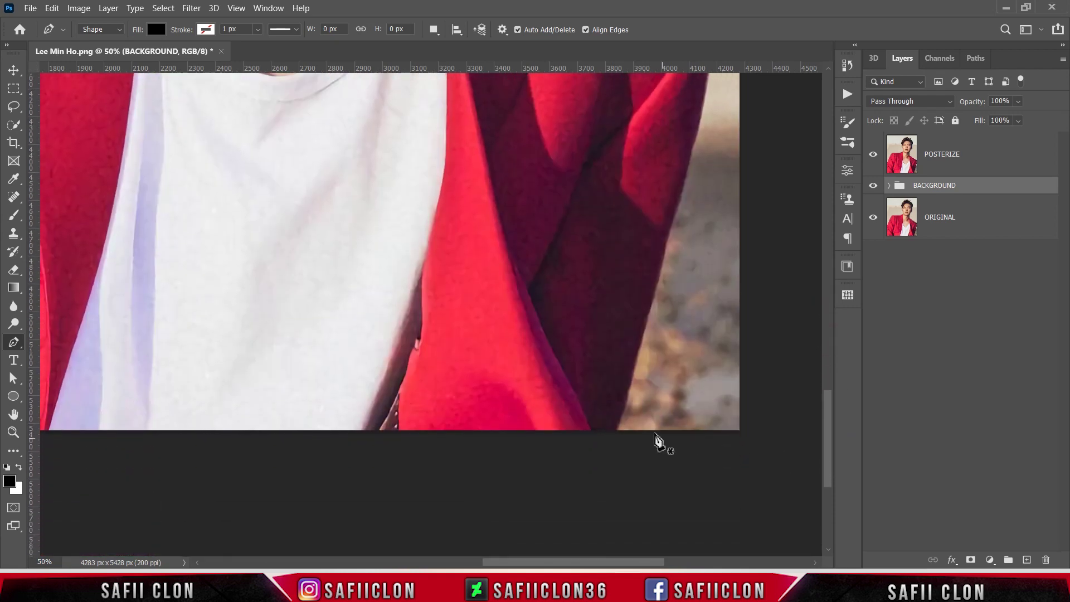
Start the jacket outline below the image bottom and trace up the right side to the shoulder.
left_click(611, 441)
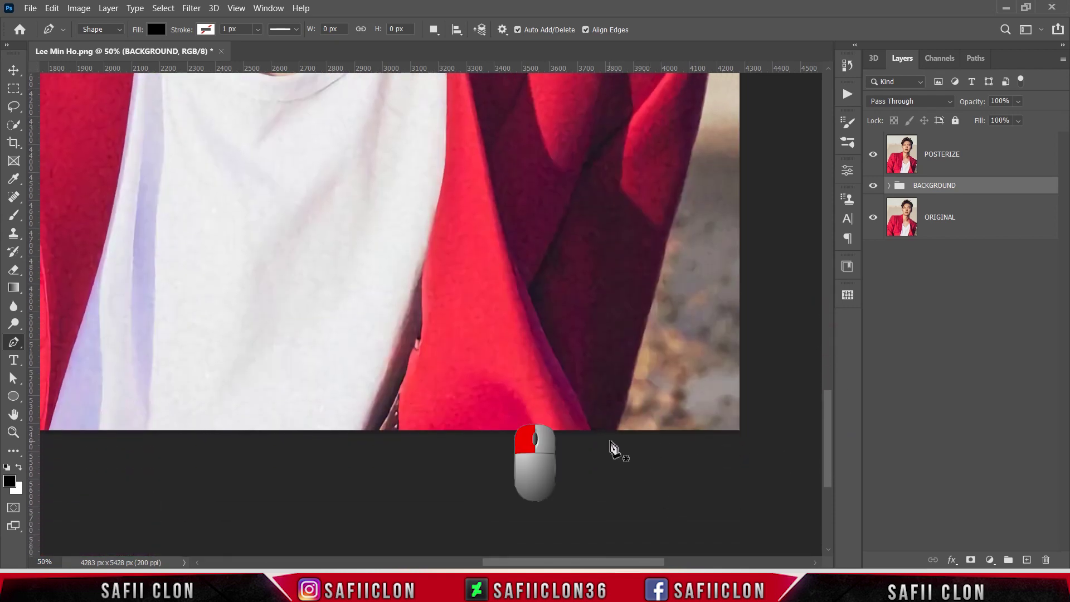
left_click(610, 441)
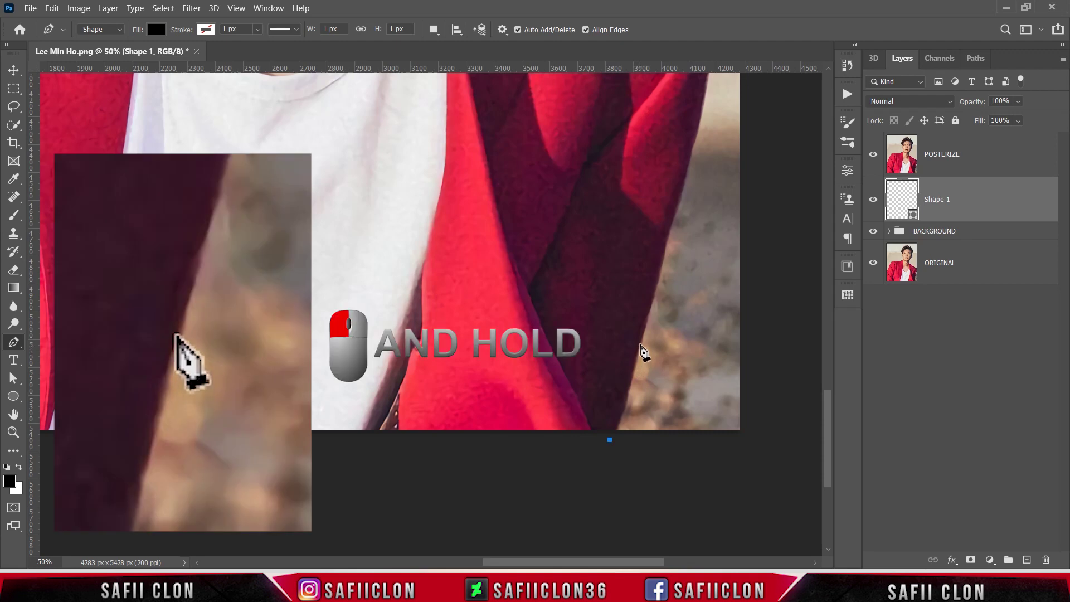
left_click_drag(641, 346, 653, 321)
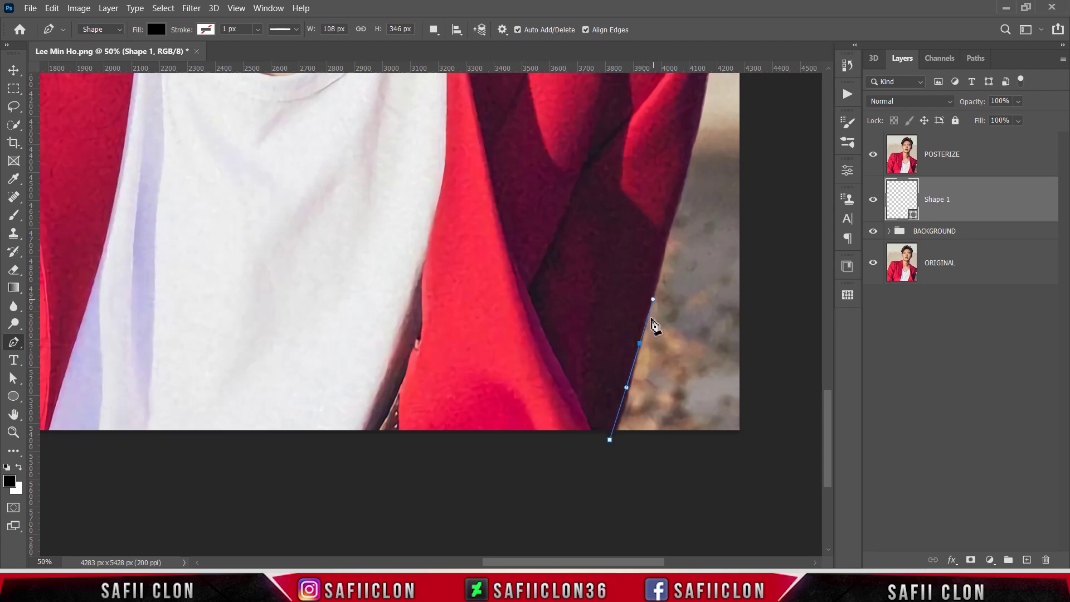
scroll(655, 326, "up", 5)
left_click_drag(670, 348, 677, 329)
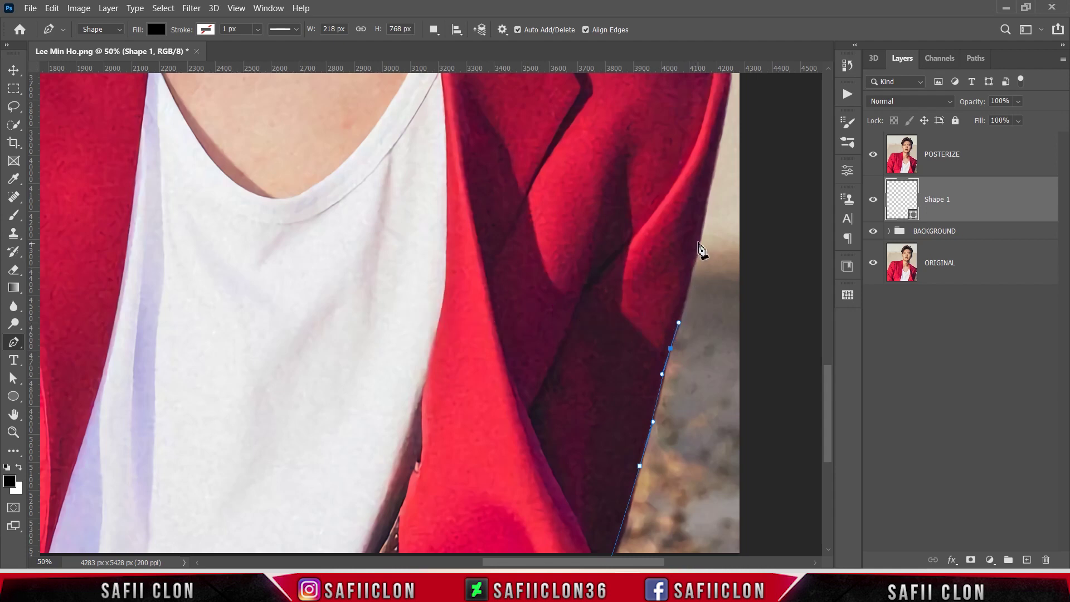
left_click_drag(701, 237, 709, 225)
left_click_drag(829, 413, 818, 381)
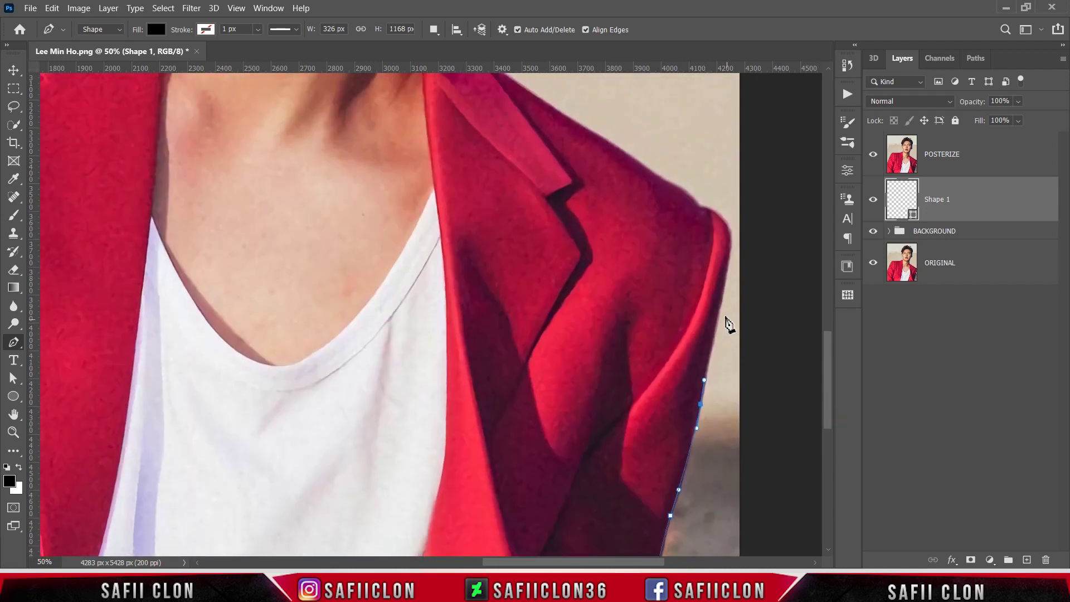
left_click_drag(721, 297, 724, 282)
left_click_drag(727, 226, 704, 213)
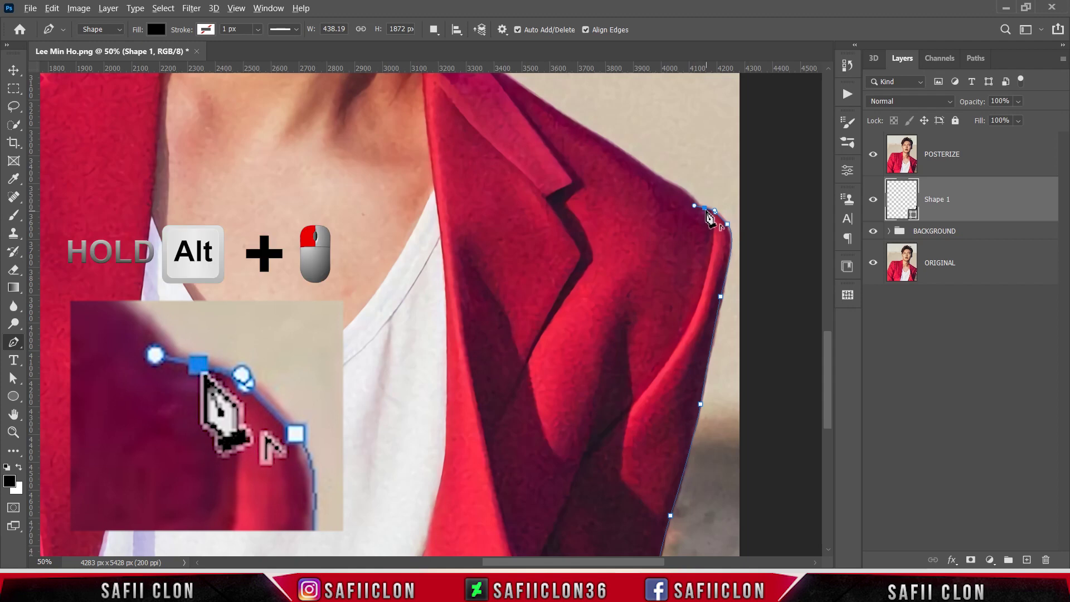
left_click(705, 208, "alt")
Continue the outline over the shoulder top and up the lapel to the collar beside the neck.
left_click_drag(680, 187, 674, 187)
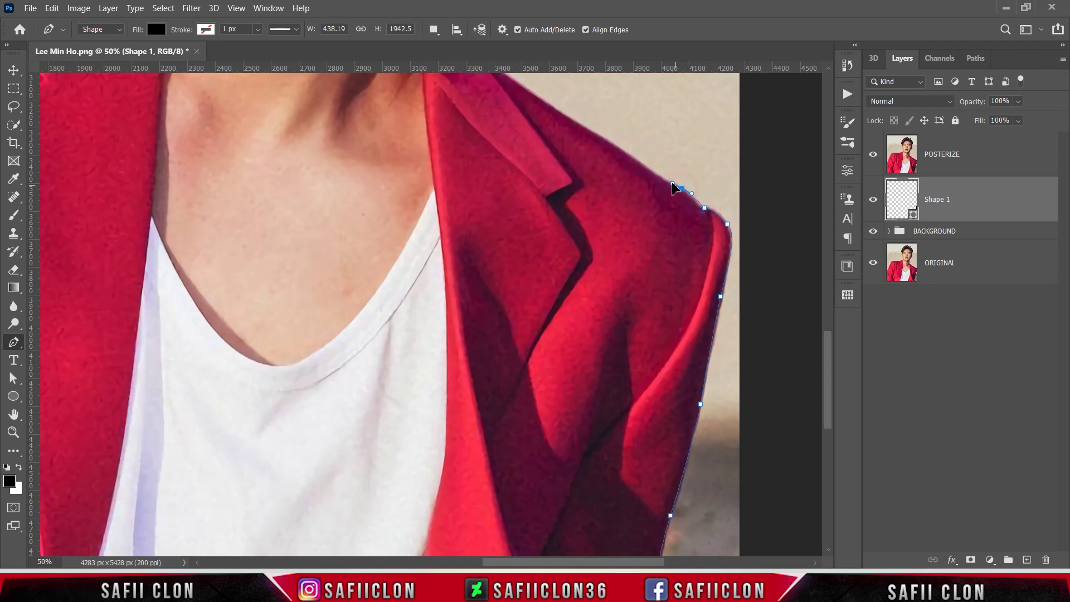
scroll(779, 290, "up", 3)
left_click_drag(557, 222, 537, 209)
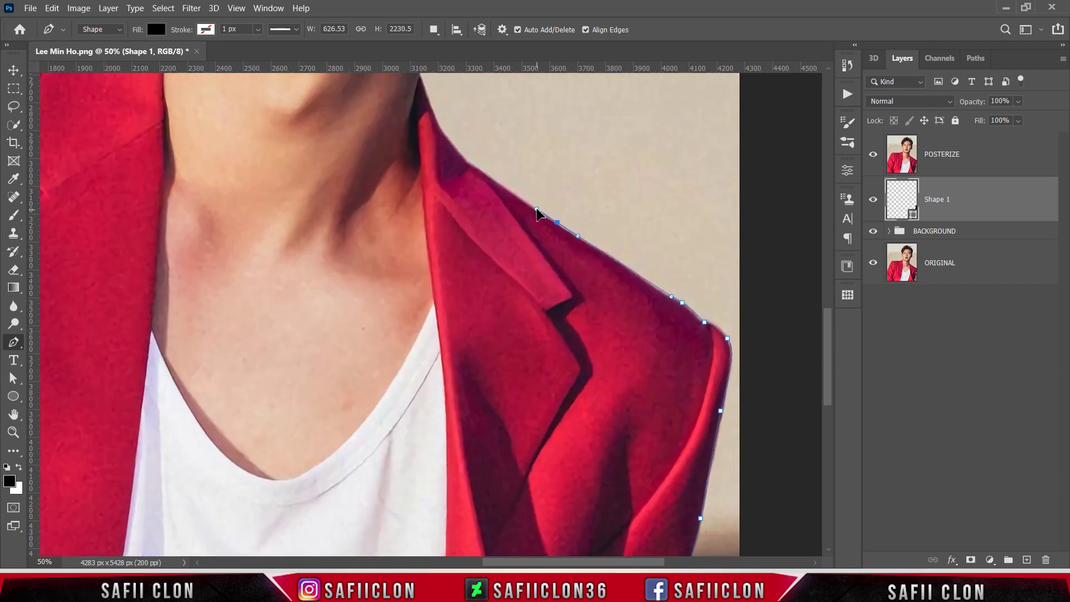
left_click(473, 169)
scroll(473, 169, "up", 1)
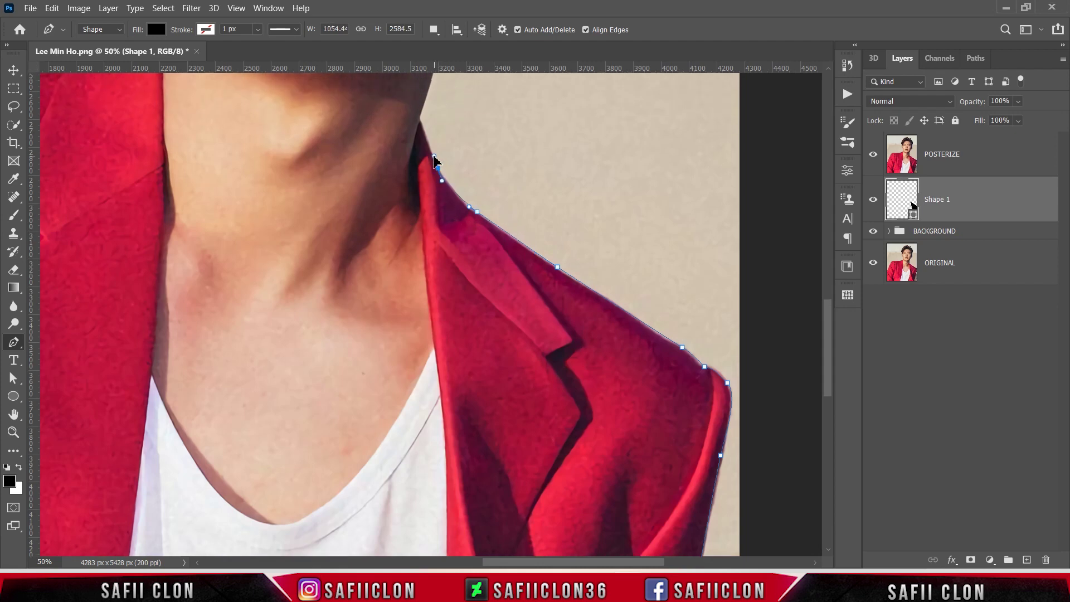
left_click_drag(417, 117, 411, 112)
key("ctrl+plus")
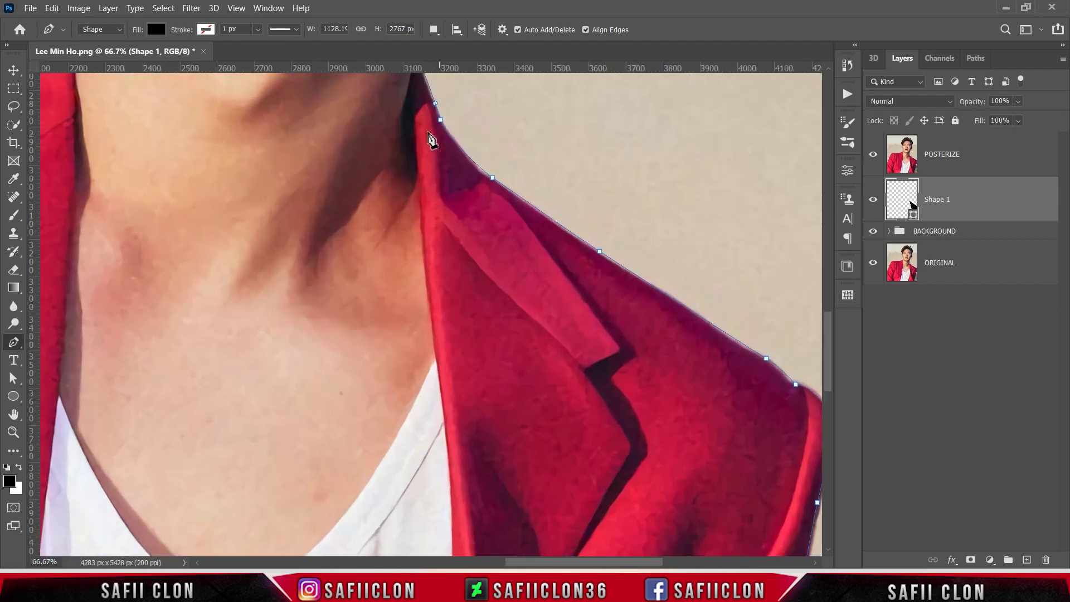
scroll(465, 195, "up", 3)
left_click_drag(427, 194, 434, 216)
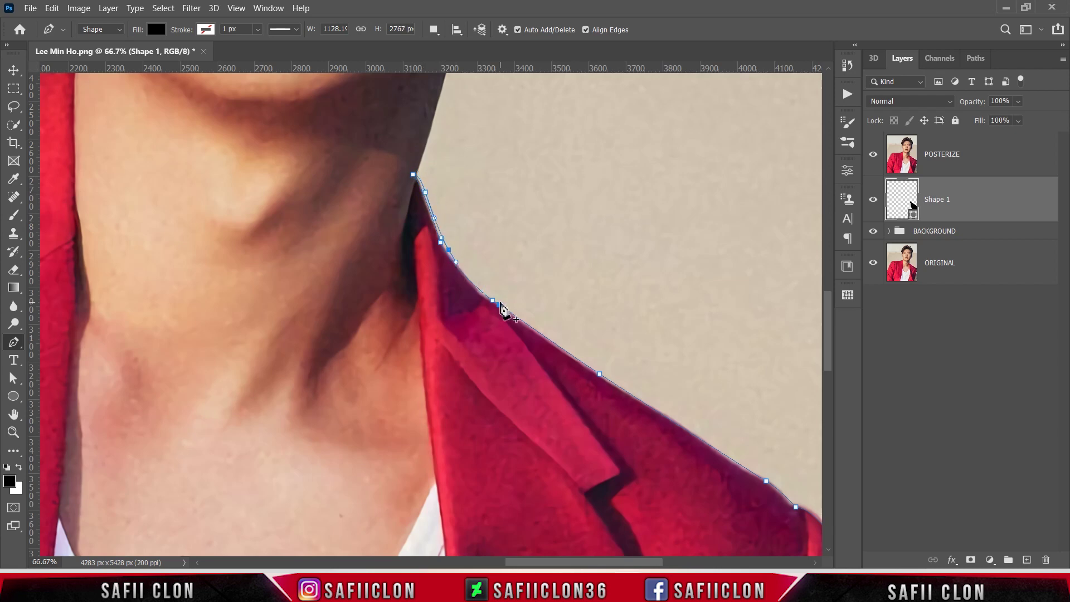
Trace back down the shoulder edge to a curved point at the jacket's lower side.
left_click(522, 317)
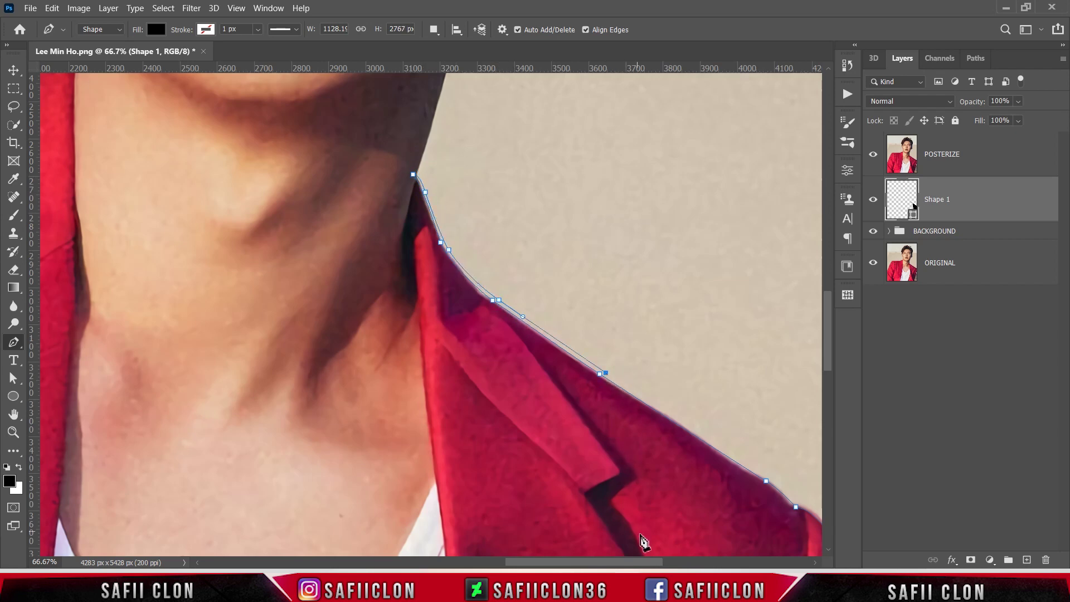
scroll(641, 537, "down", 3)
scroll(641, 538, "right", 3)
left_click(574, 360)
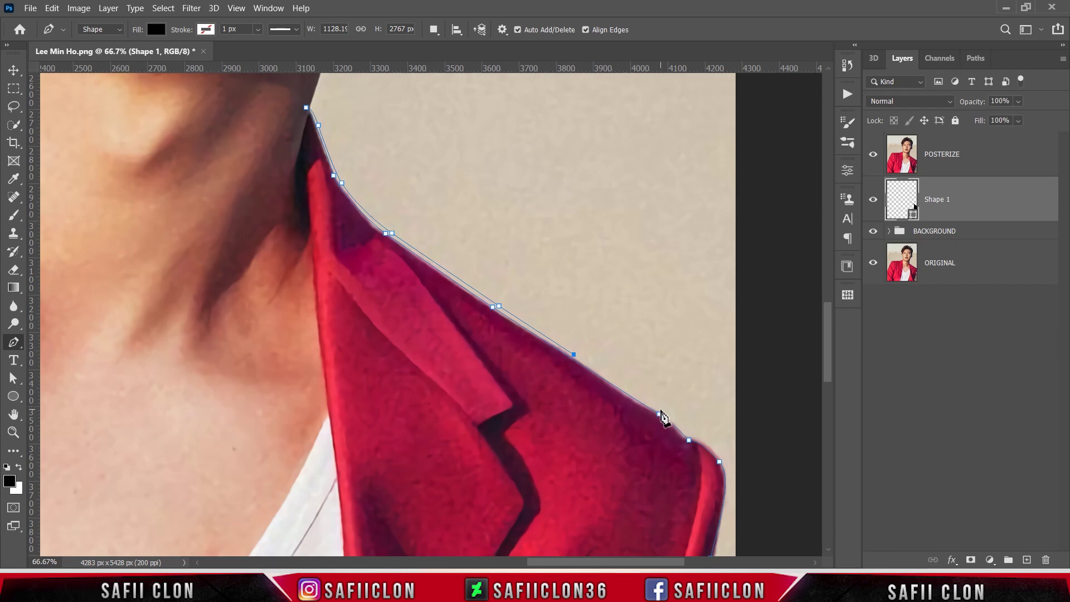
left_click_drag(662, 413, 660, 410)
left_click(690, 437)
scroll(732, 423, "down", 5)
left_click_drag(728, 351, 730, 384)
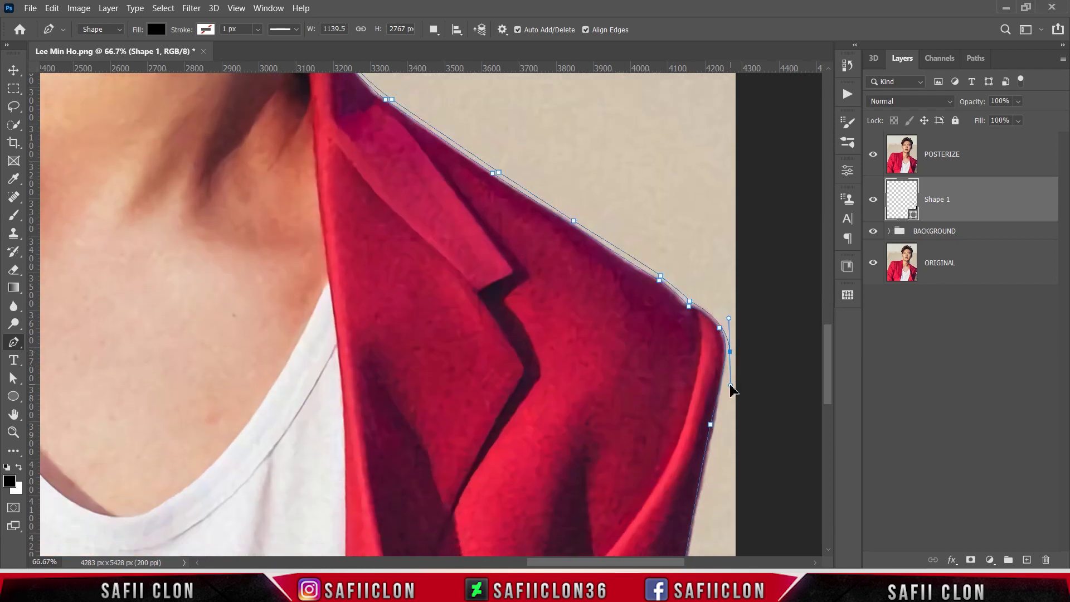
scroll(725, 368, "down", 4)
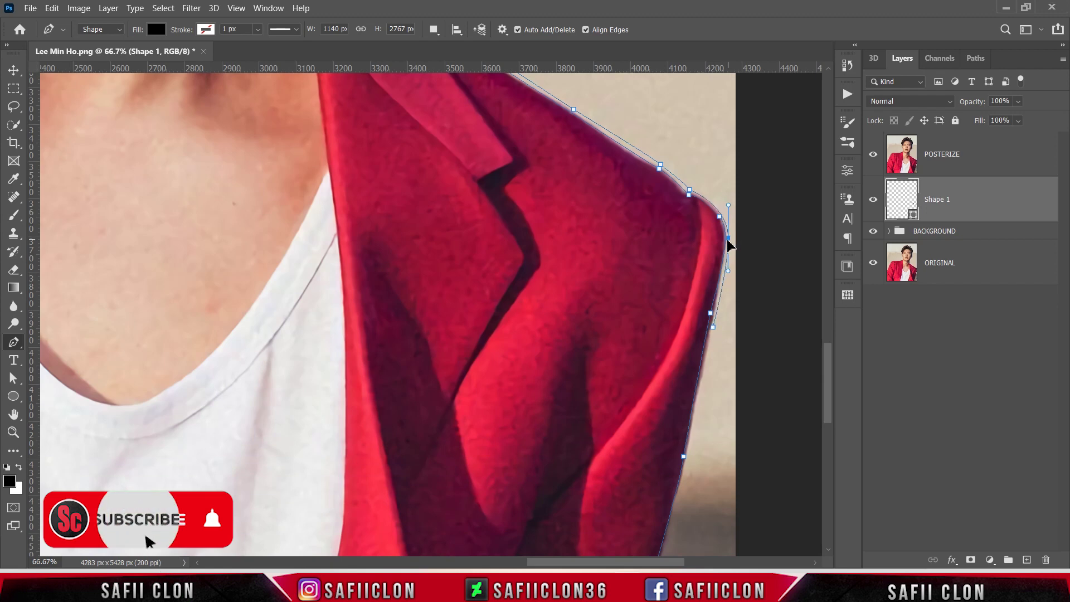
left_click(701, 373)
scroll(696, 371, "down", 5)
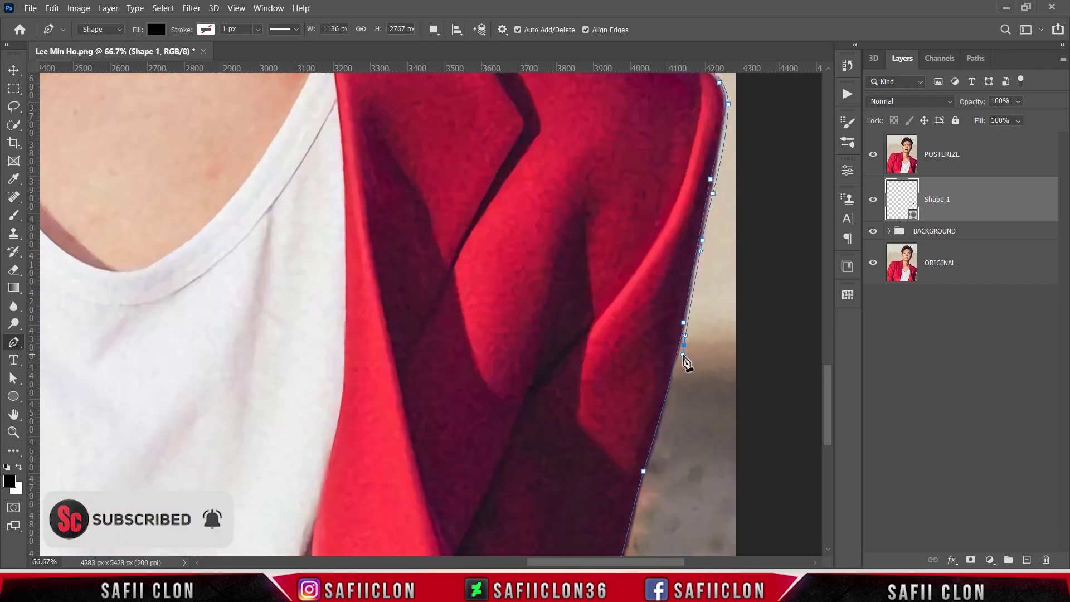
scroll(652, 367, "down", 3)
scroll(641, 384, "down", 4)
scroll(613, 382, "down", 1)
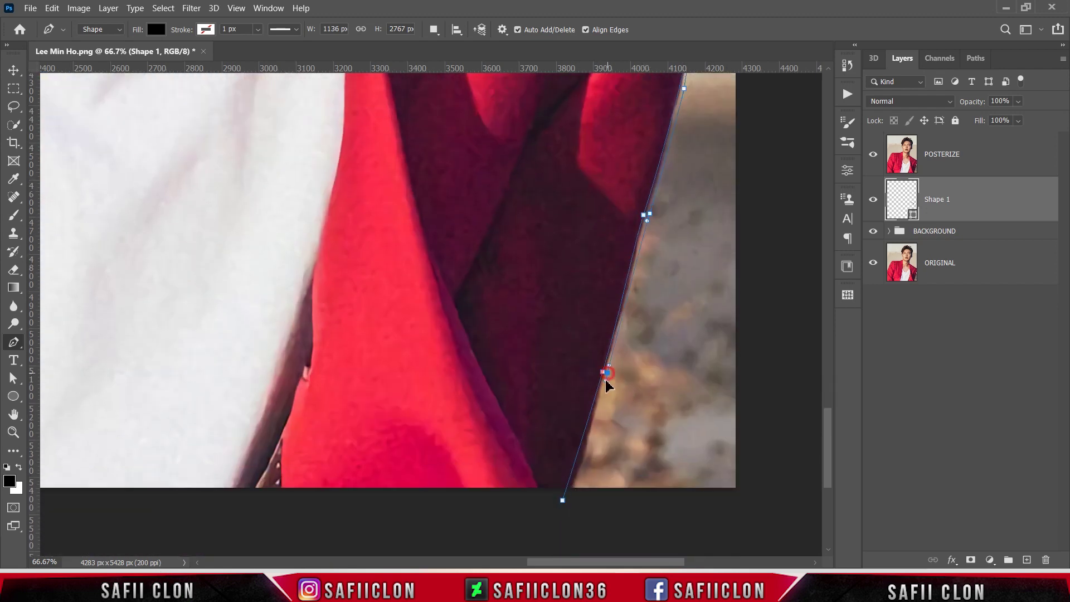
left_click_drag(570, 501, 571, 512)
Close the jacket outline at its starting point and hide POSTERIZE.
left_click(563, 503)
left_click(873, 156)
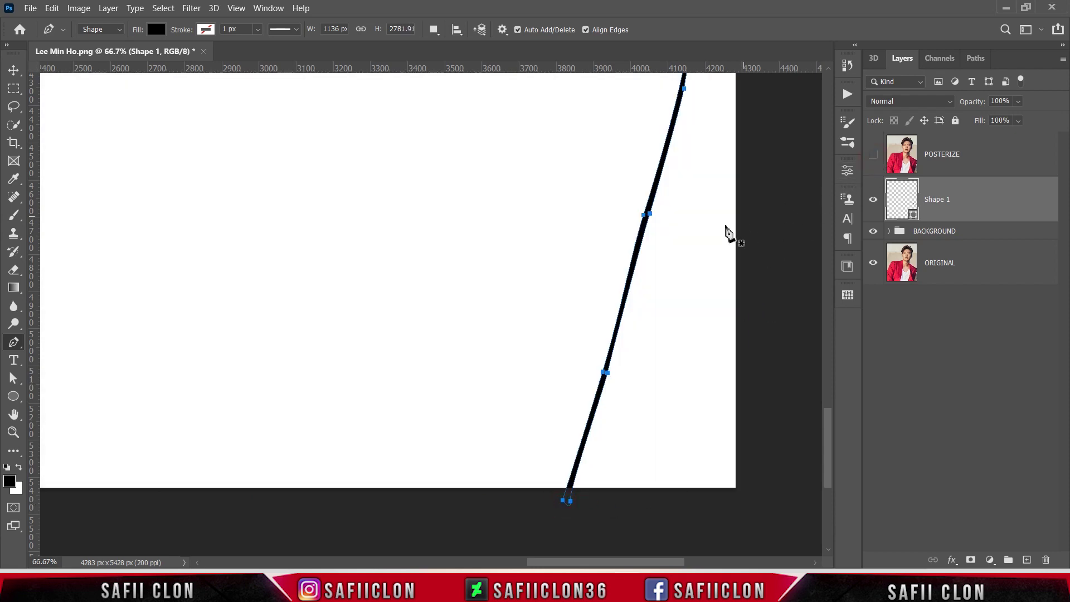
key("ctrl+minus")
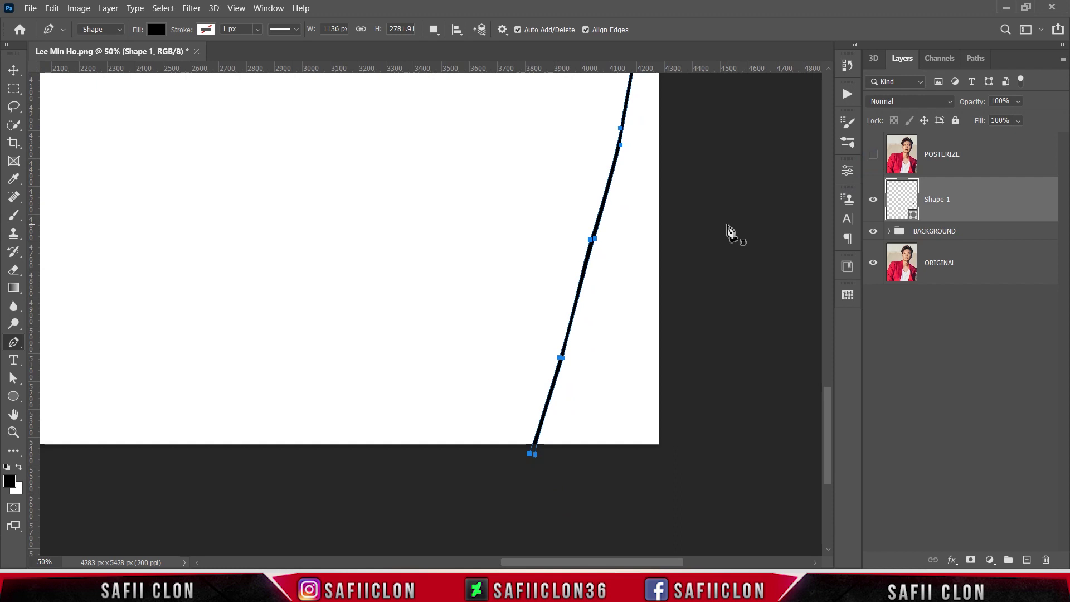
Open the Swatches panel from the Window menu and dock it beside the Layers panel.
left_click(267, 9)
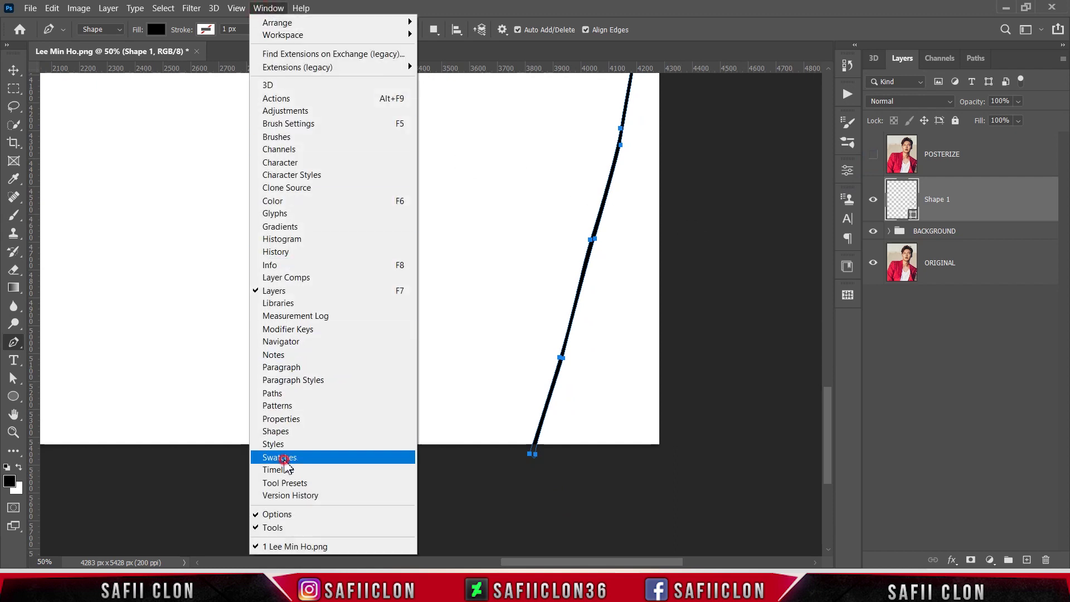
left_click(282, 459)
left_click_drag(1013, 58, 696, 83)
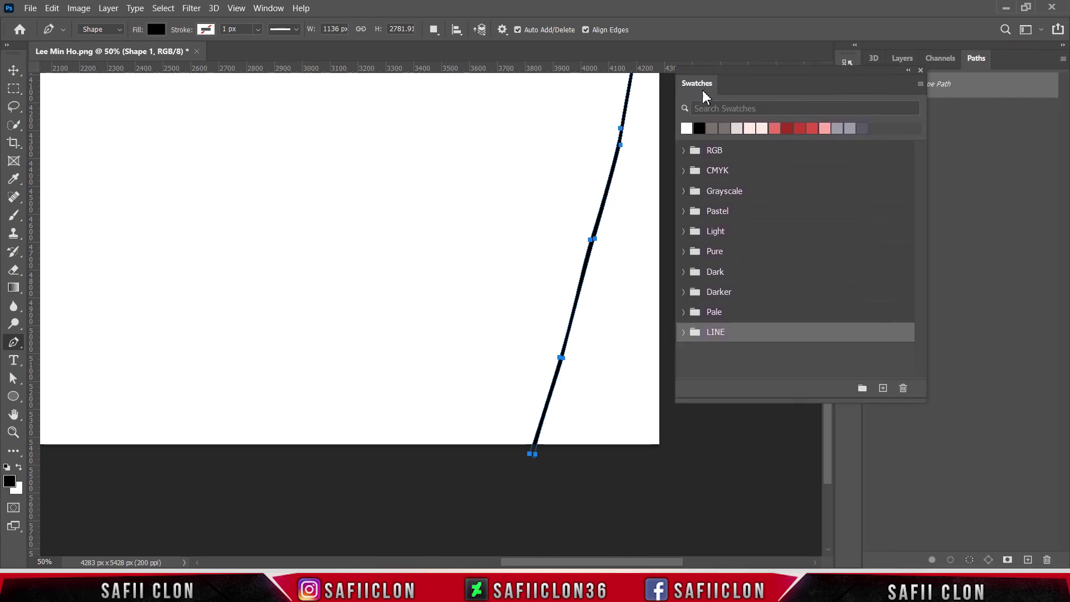
left_click_drag(697, 84, 1068, 69)
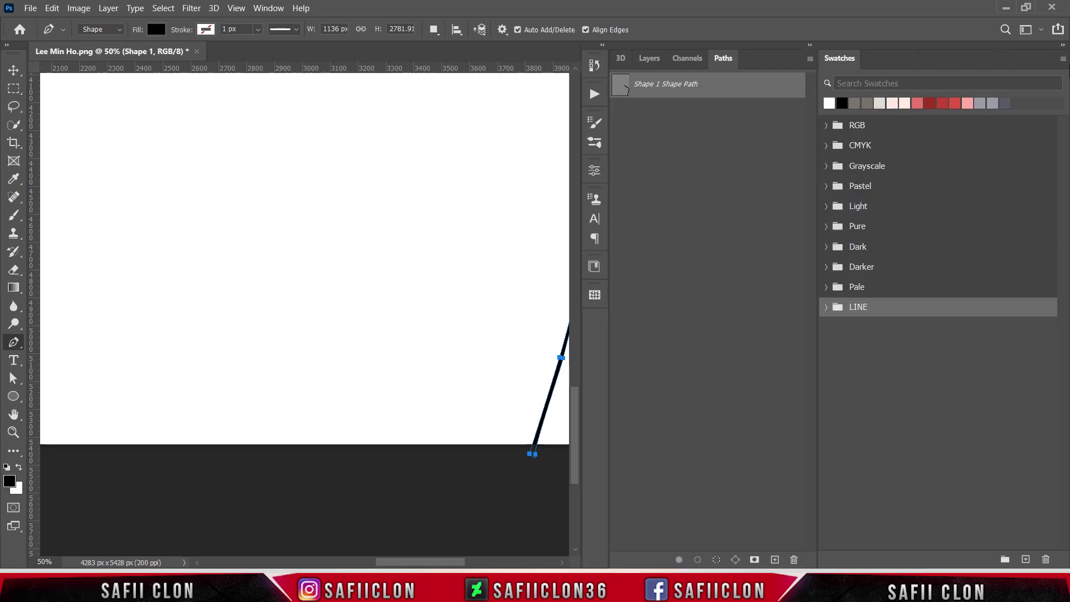
left_click(648, 59)
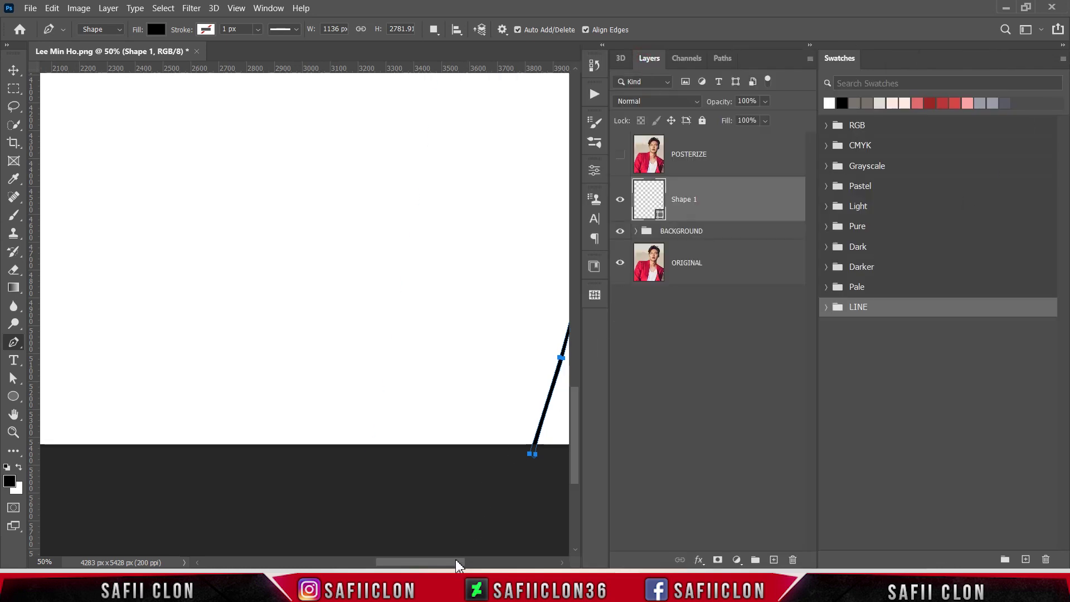
left_click_drag(458, 561, 480, 560)
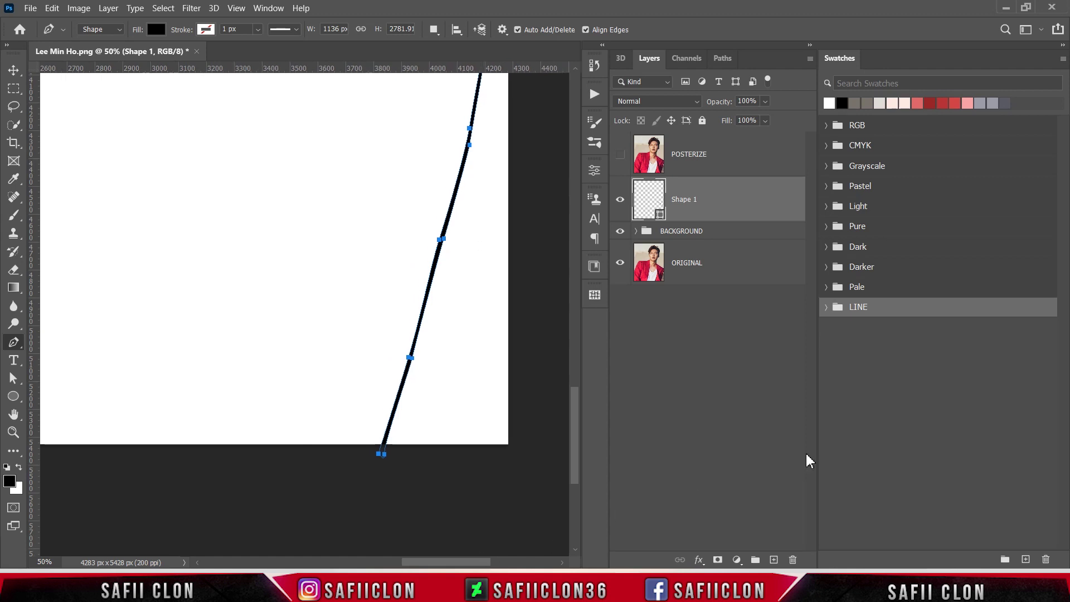
left_click_drag(817, 396, 884, 400)
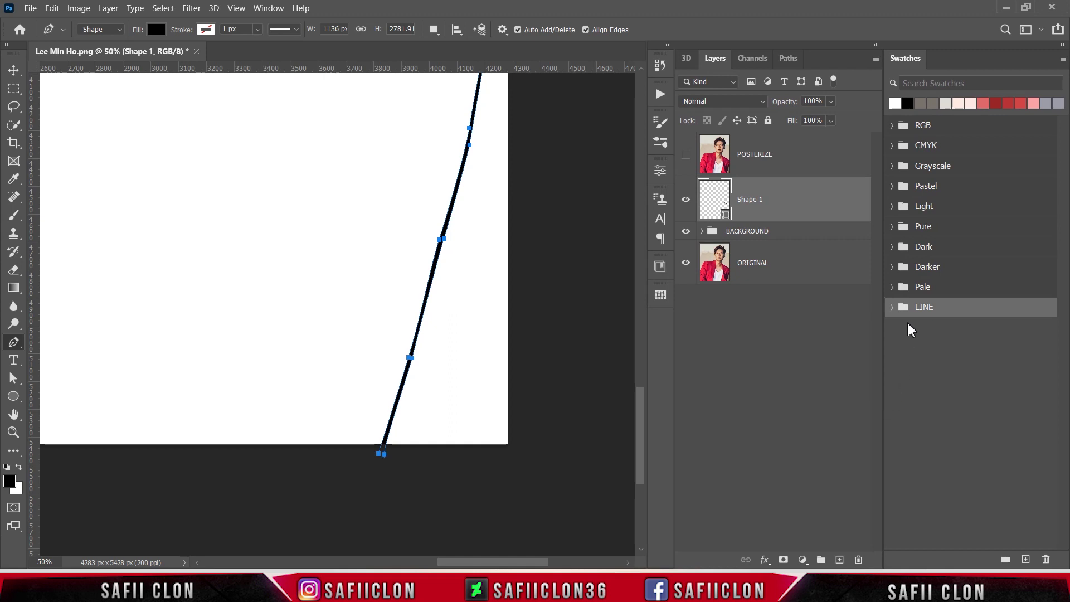
Change Shape 1's fill to the dark #161a1b colour from the LINE swatch group.
left_click(891, 308)
double_click(726, 216)
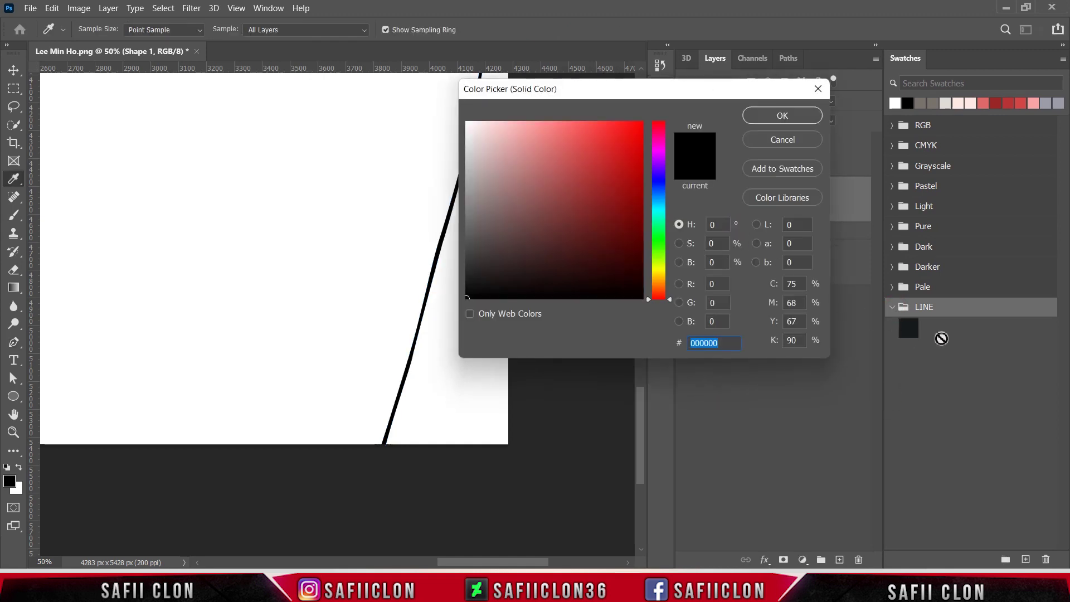
left_click(908, 327)
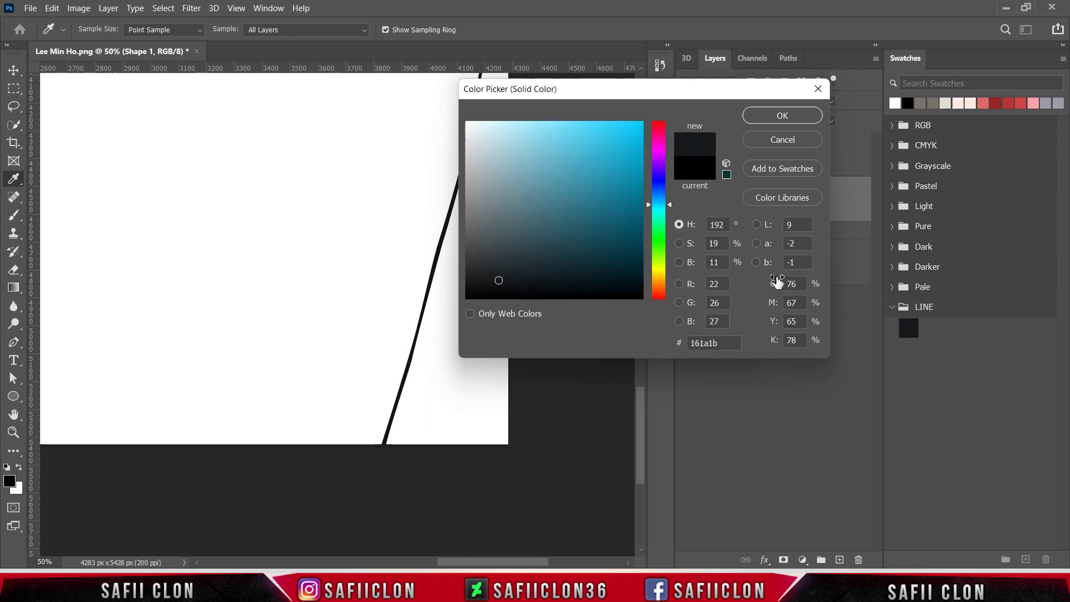
left_click(777, 118)
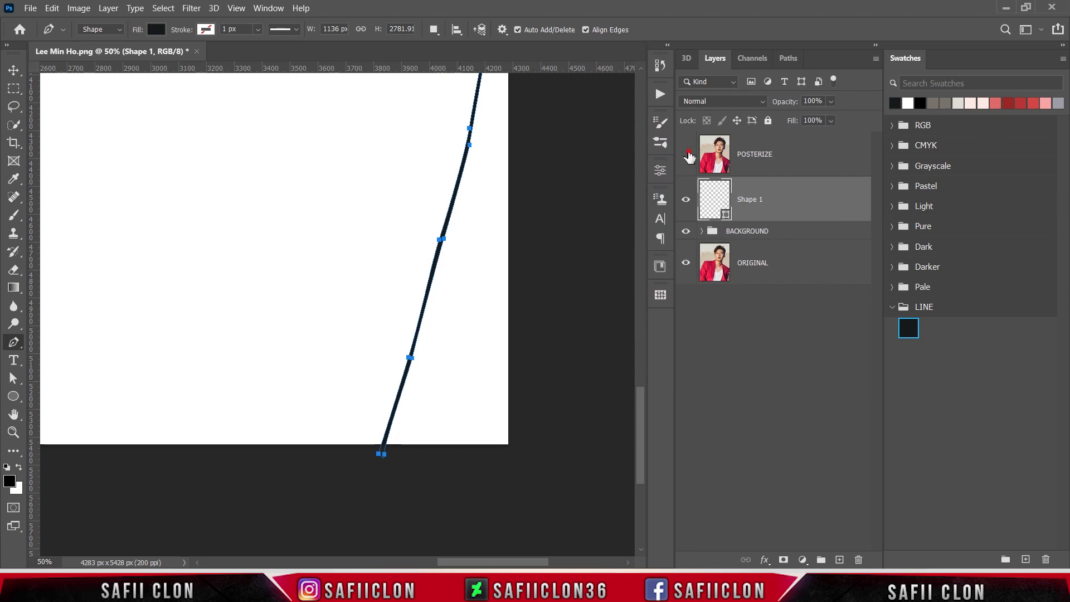
Show the POSTERIZE photo again and set Path Operations to Combine Shapes.
left_click(686, 154)
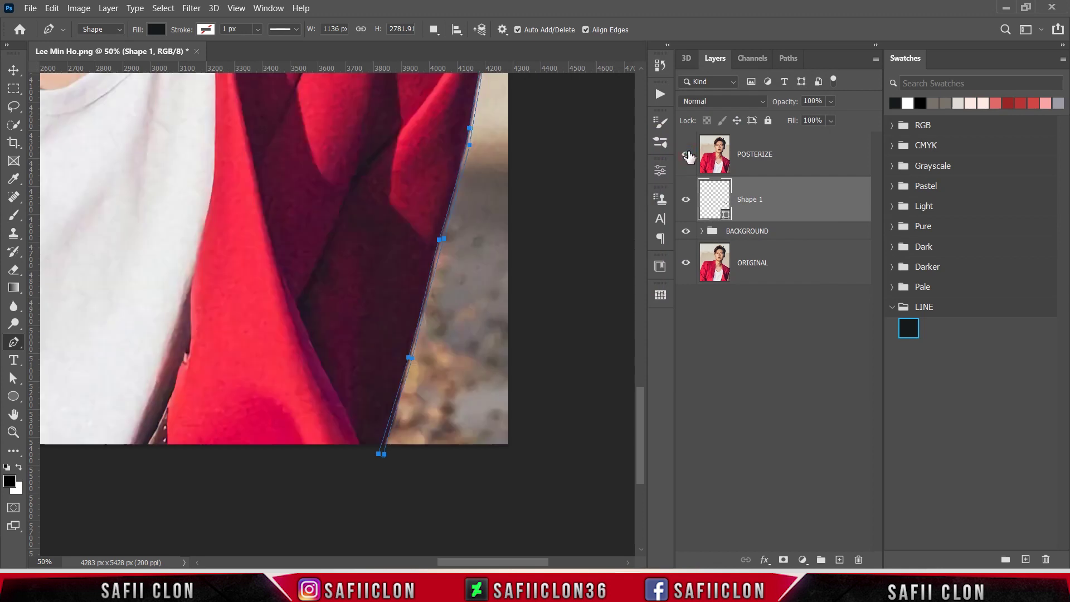
left_click(437, 33)
left_click(452, 62)
Start a new outline at the jacket's bottom, running up the inner lapel edge and back to the bottom tip.
left_click(358, 451)
left_click(310, 328)
scroll(304, 334, "up", 2)
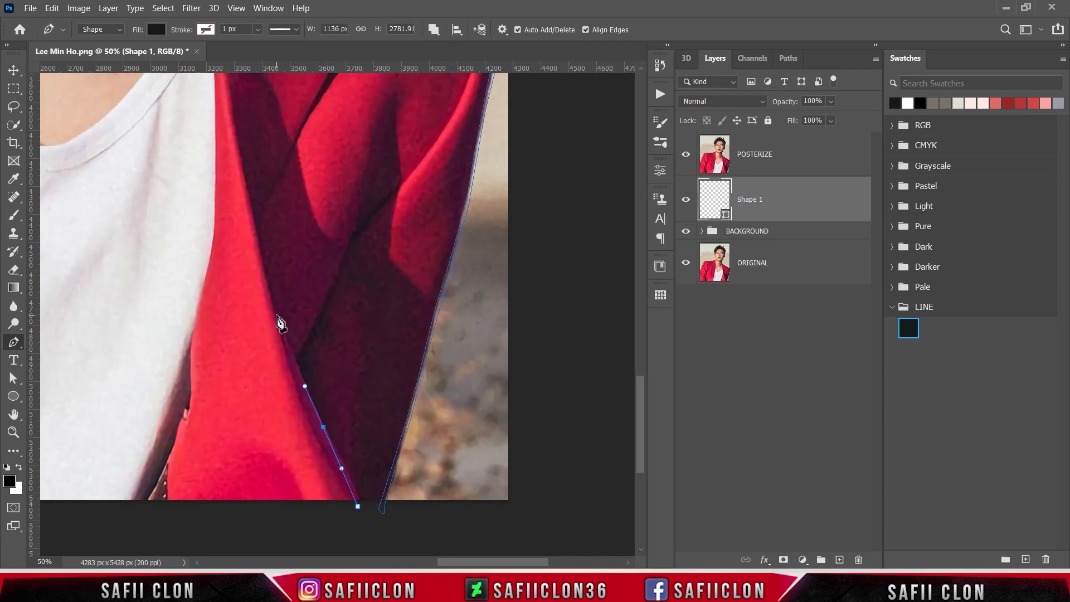
left_click_drag(273, 324, 265, 300)
scroll(251, 295, "up", 5)
left_click_drag(219, 185, 210, 91)
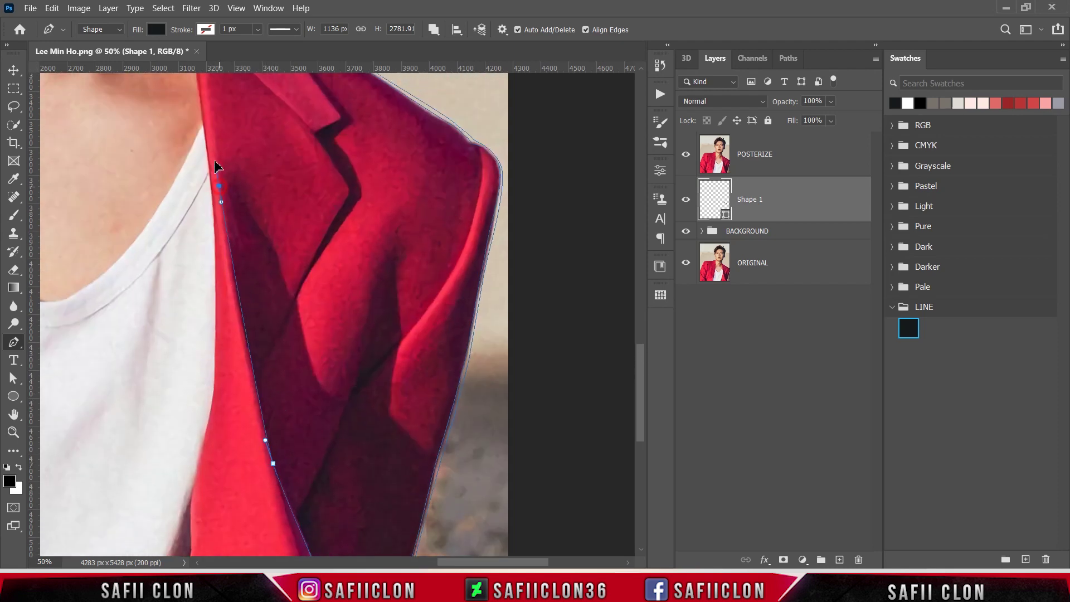
scroll(226, 150, "down", 1)
scroll(261, 295, "down", 1)
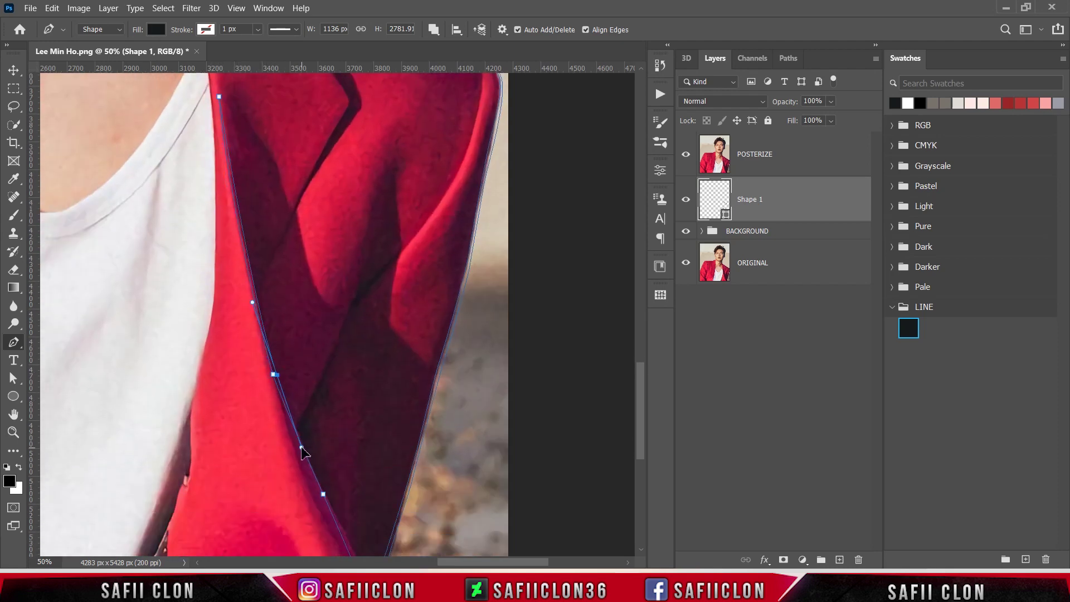
scroll(290, 401, "down", 3)
left_click_drag(371, 459, 397, 500)
left_click(371, 459, "alt")
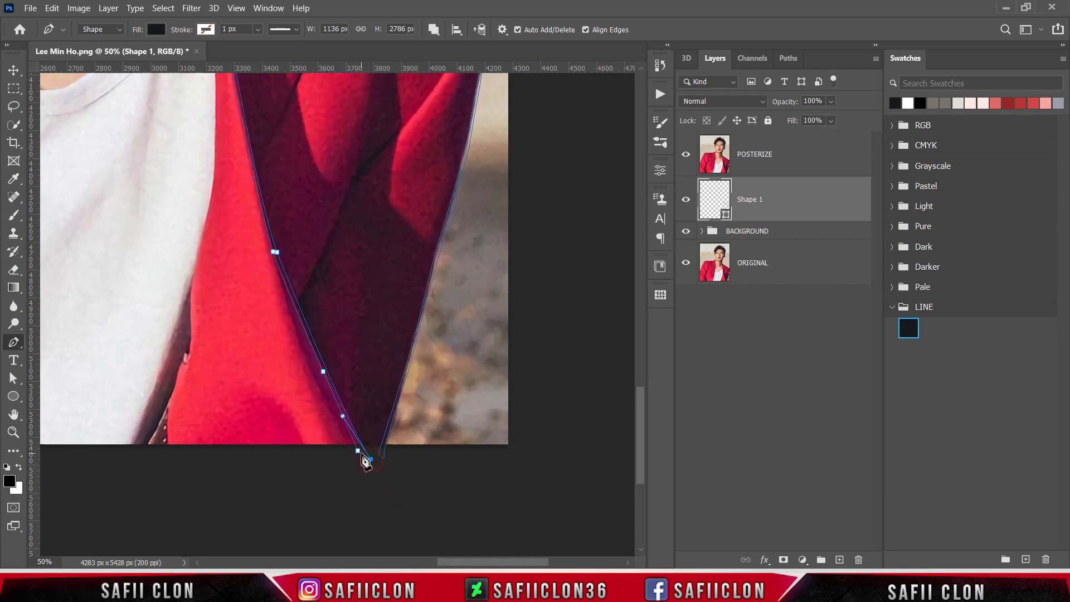
Trace the shoulder's outer edge and the lapel fold, closing the lapel outline at its top point.
left_click_drag(638, 466, 614, 377)
left_click_drag(469, 323, 448, 382)
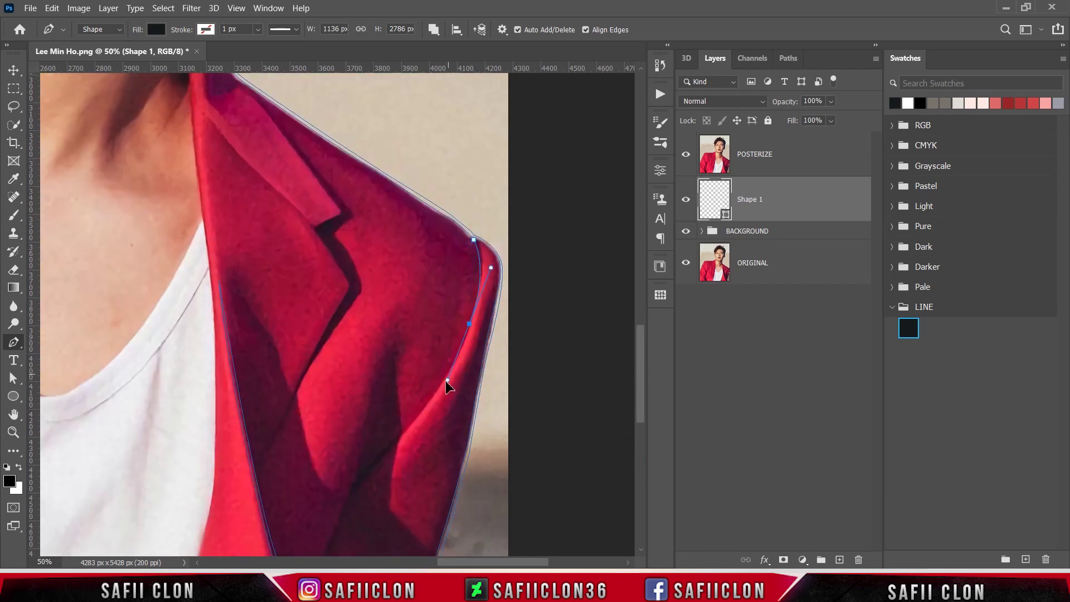
left_click_drag(361, 480, 358, 477)
left_click(361, 480, "alt")
left_click(391, 361)
scroll(391, 362, "down", 3)
left_click_drag(295, 440, 256, 482)
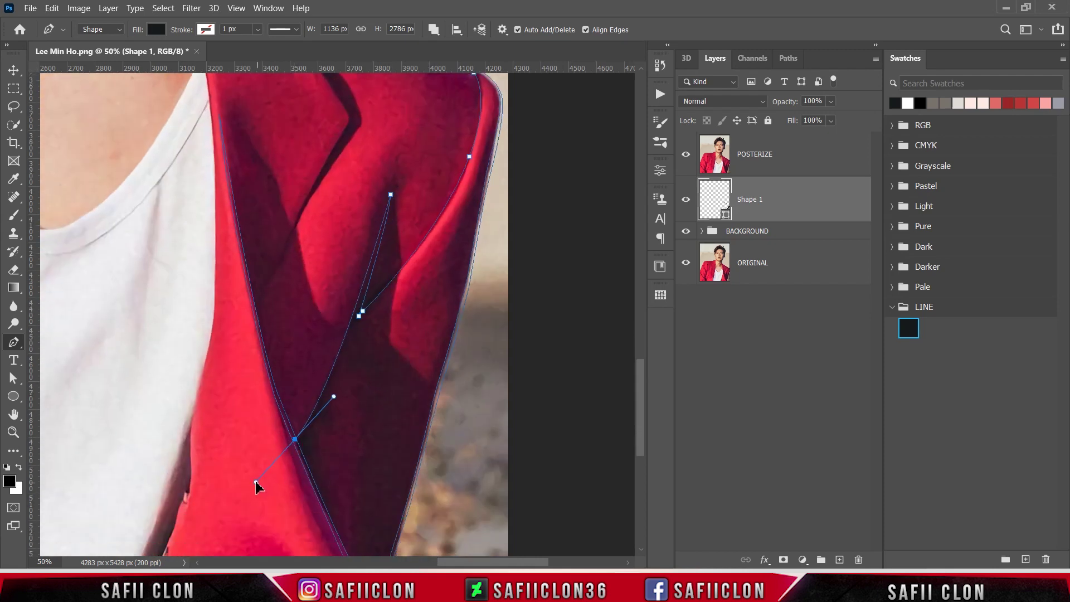
left_click(355, 328)
scroll(425, 346, "up", 2)
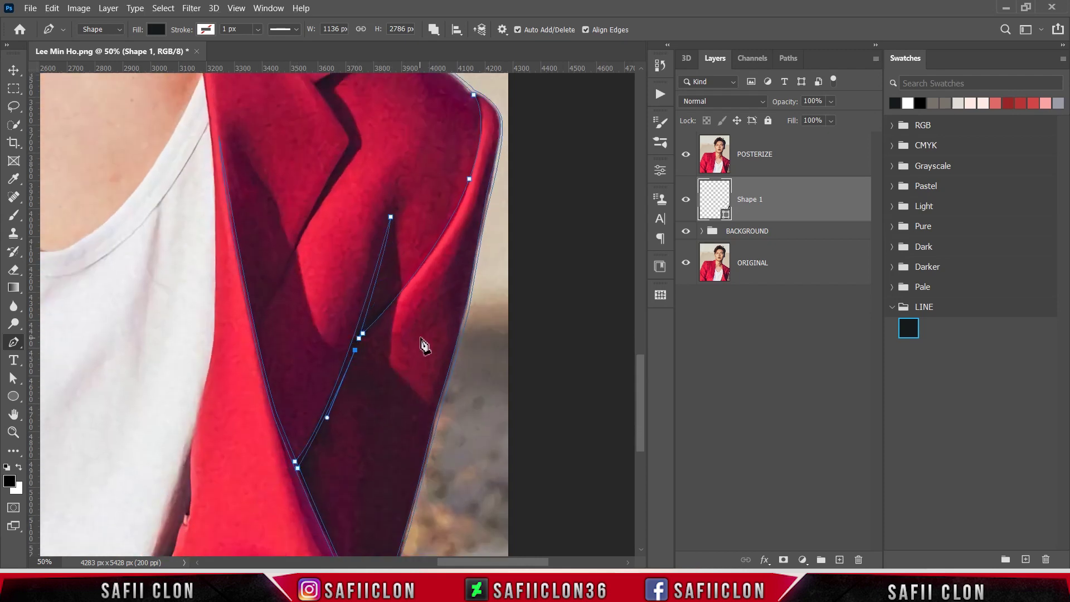
scroll(479, 168, "up", 1)
left_click_drag(474, 211, 478, 216)
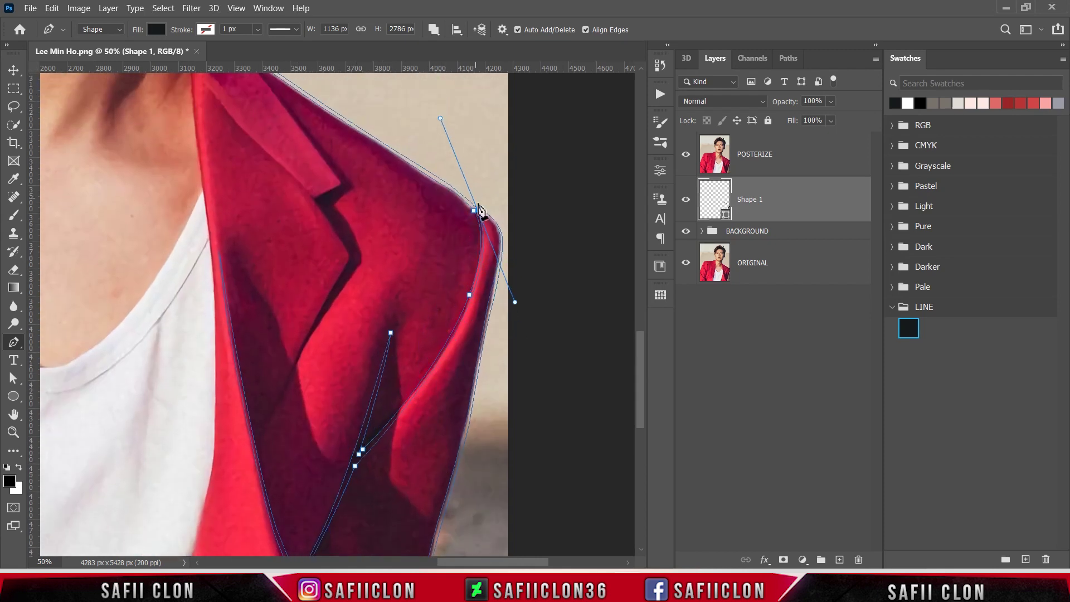
Add points along the shoulder and lapel edge, making the curved lapel point a sharp corner.
scroll(372, 350, "up", 3)
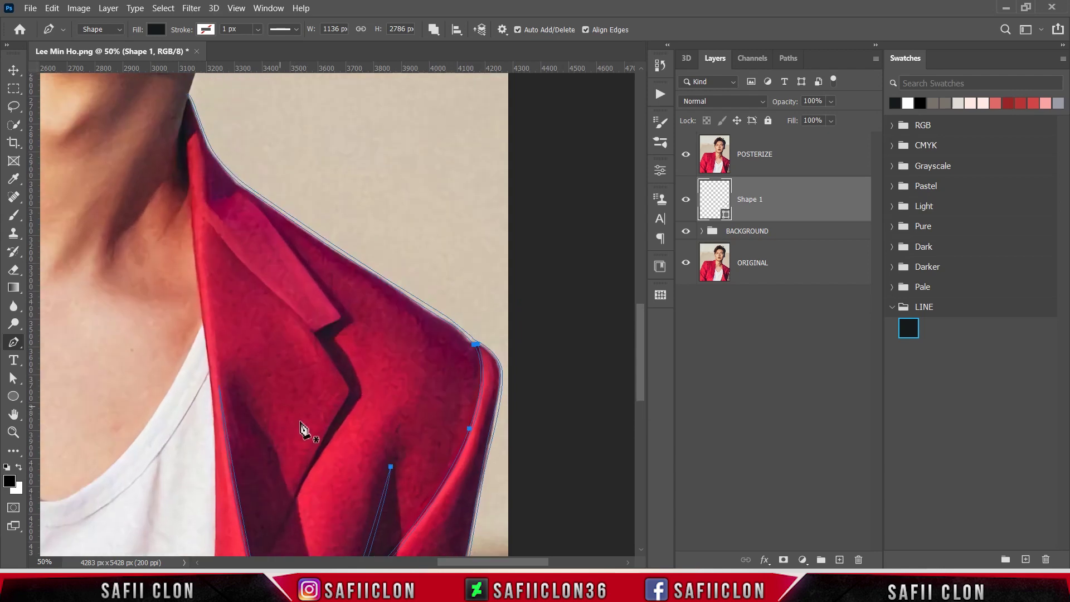
left_click(237, 188)
left_click(314, 318)
left_click(349, 377)
scroll(349, 406, "down", 3)
left_click_drag(261, 451, 262, 466)
left_click(260, 461)
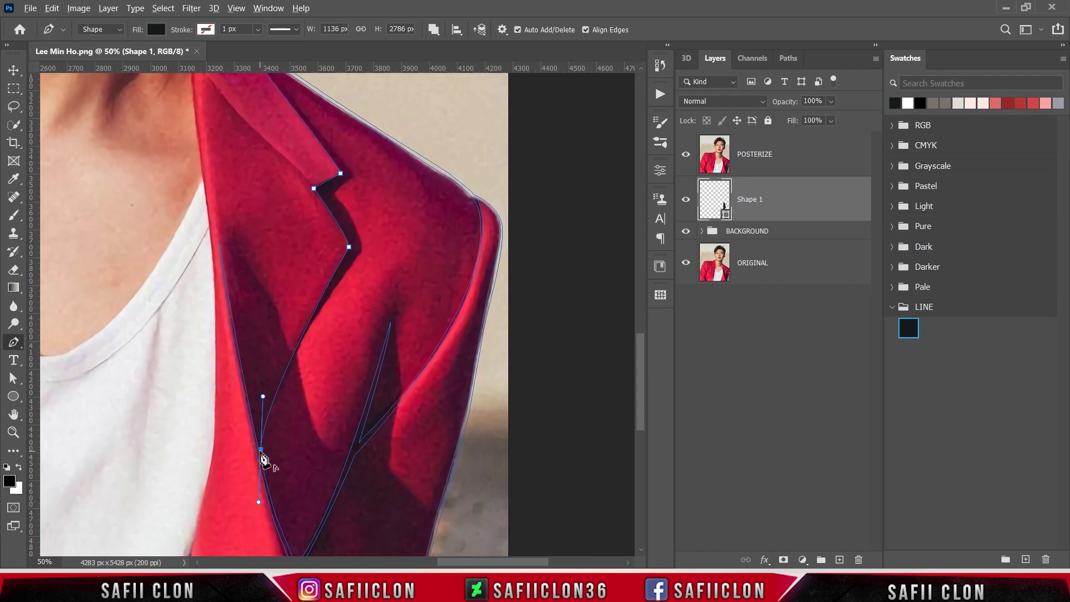
left_click_drag(351, 248, 437, 108)
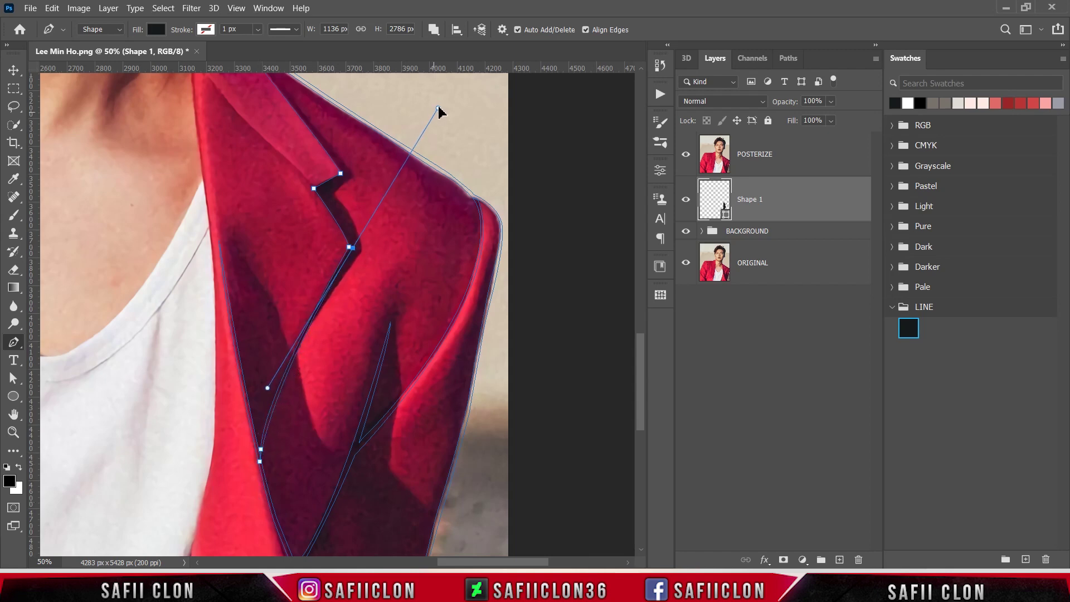
left_click(351, 248)
Continue the outline up the lapel edge with three more points.
scroll(279, 151, "up", 3)
left_click(258, 141)
left_click(236, 120)
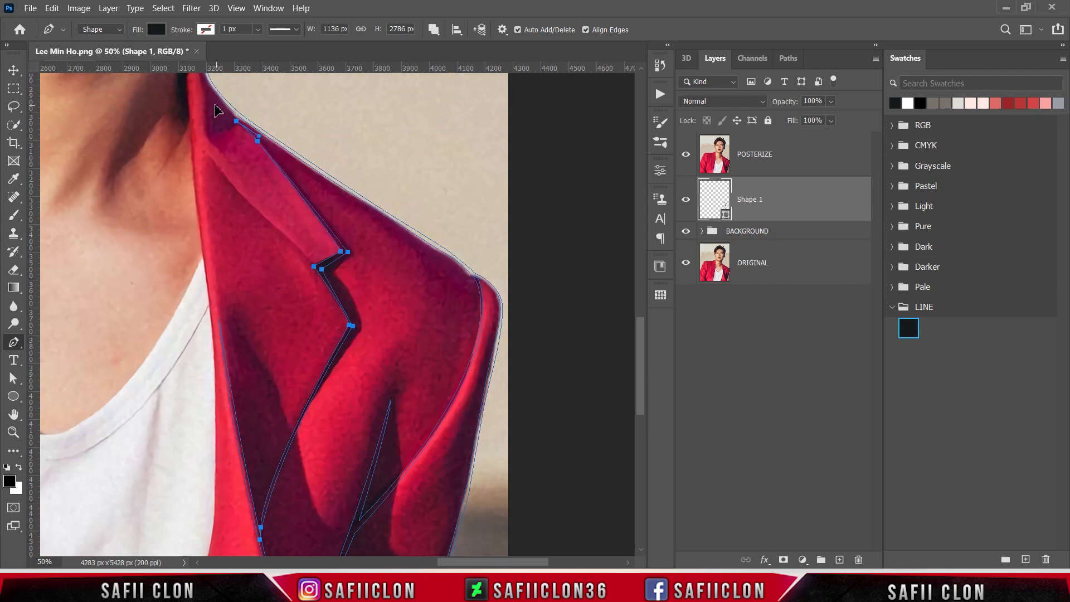
left_click(205, 152)
scroll(265, 303, "down", 2)
scroll(266, 300, "up", 3)
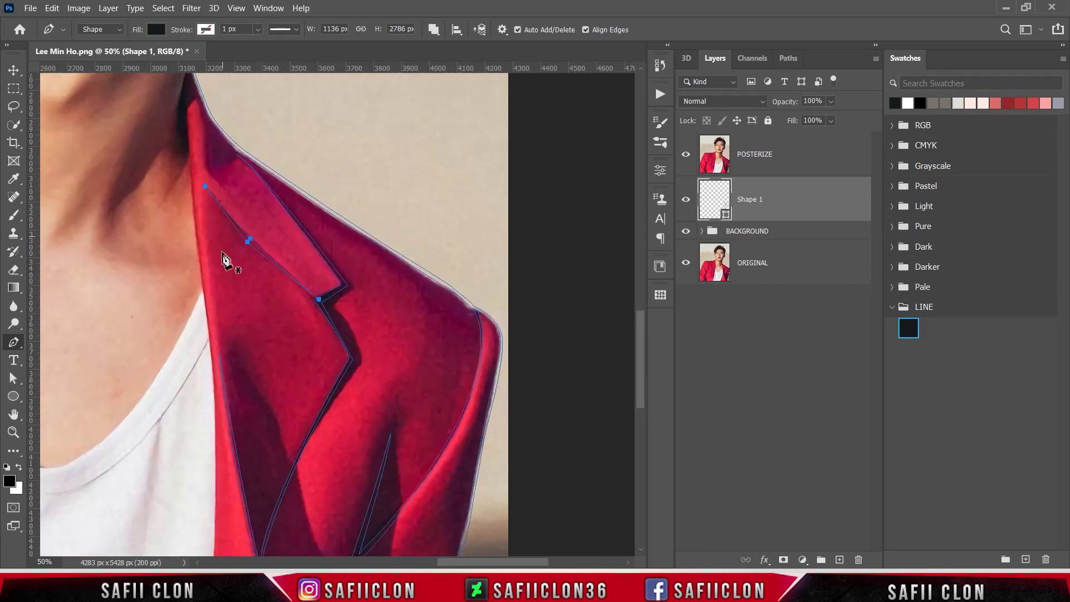
scroll(184, 145, "up", 1)
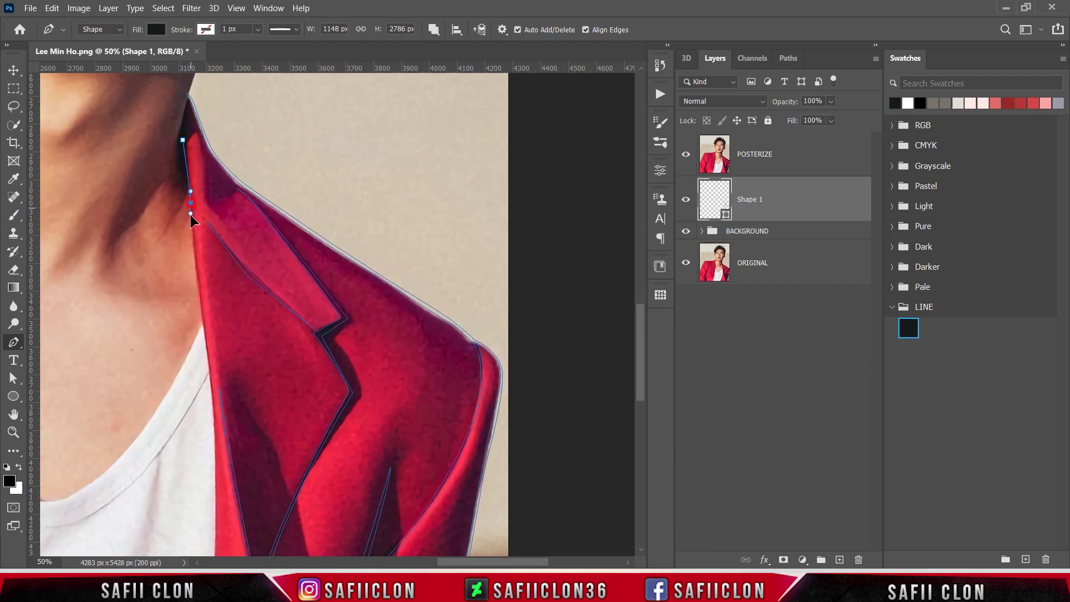
scroll(191, 218, "down", 4)
Extend the outline past the image bottom and remove the unneeded point on the jacket edge.
left_click_drag(210, 267, 214, 314)
scroll(215, 313, "down", 4)
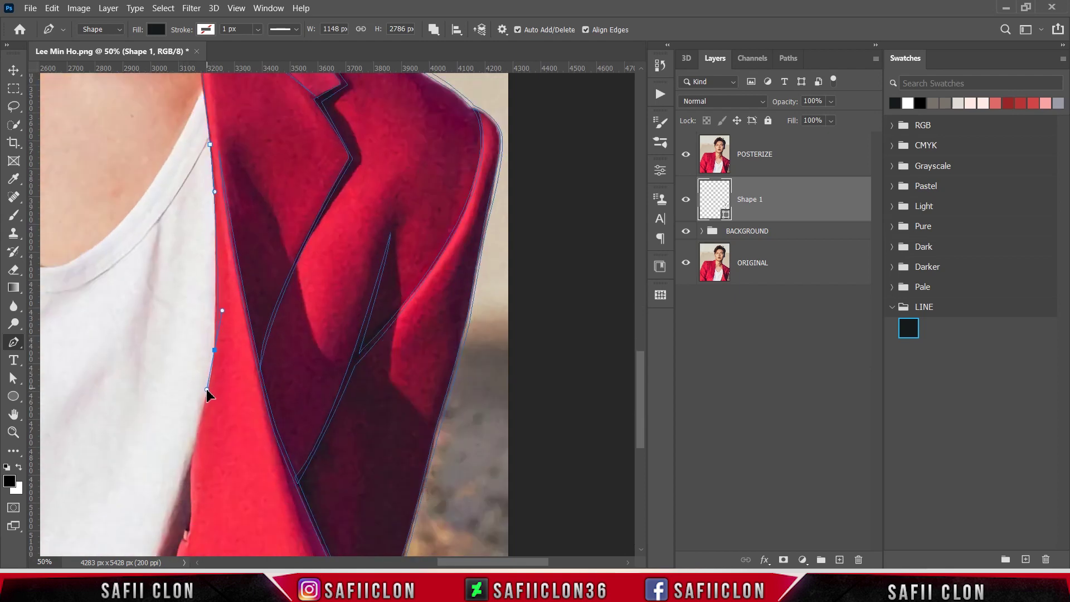
scroll(206, 394, "down", 4)
left_click_drag(191, 348, 193, 376)
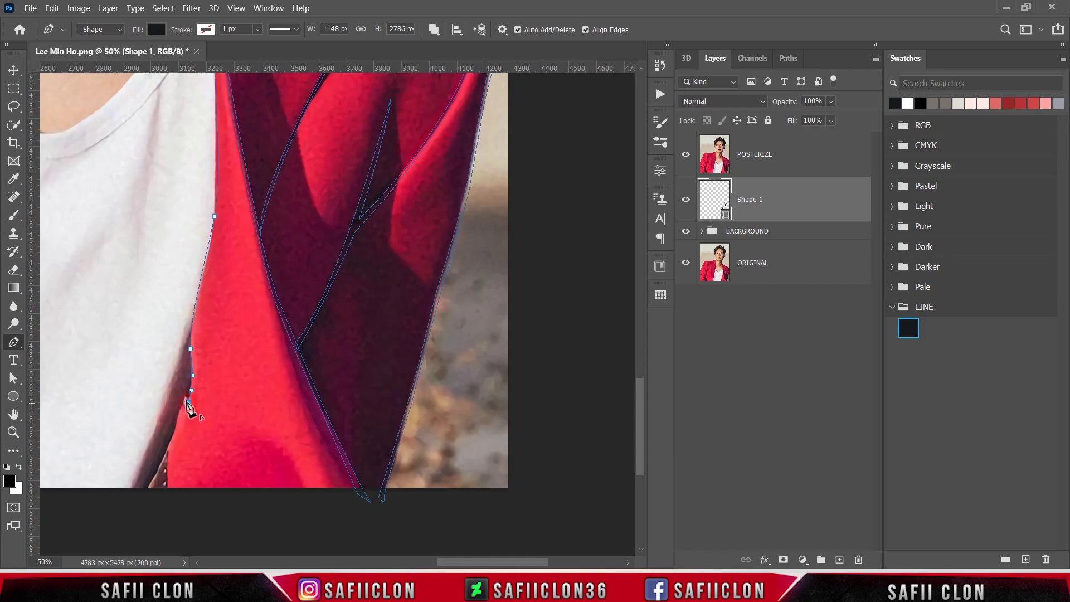
left_click(139, 500)
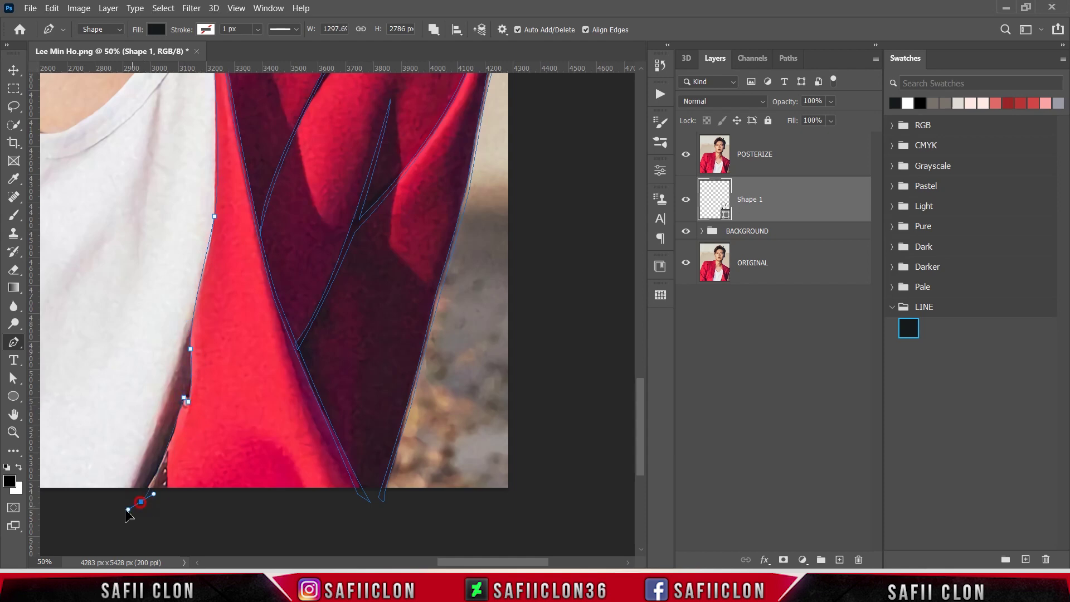
left_click(191, 348)
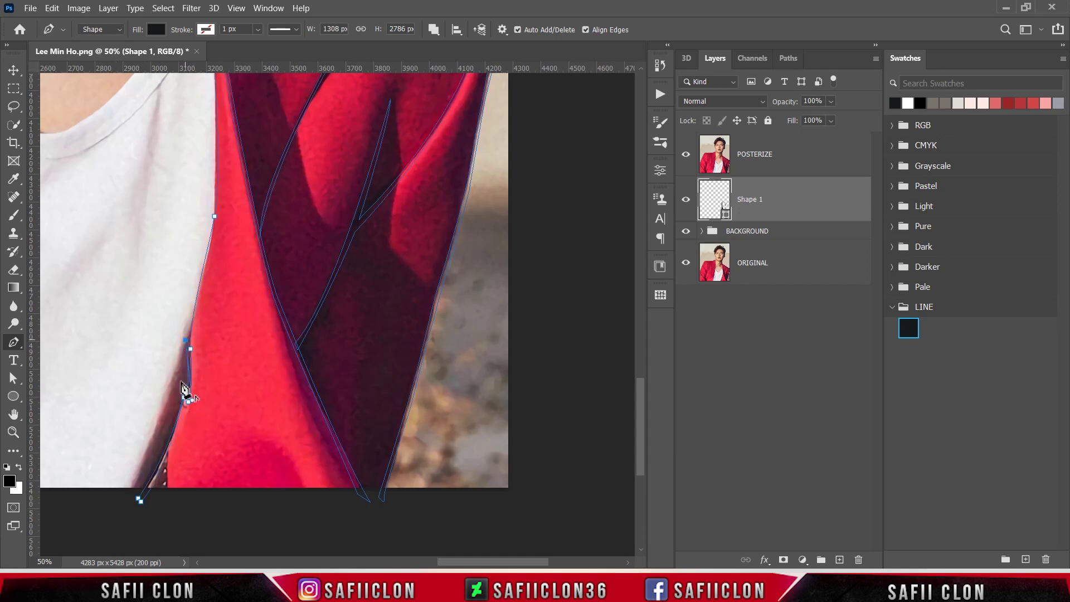
scroll(184, 334, "up", 4)
scroll(215, 262, "up", 2)
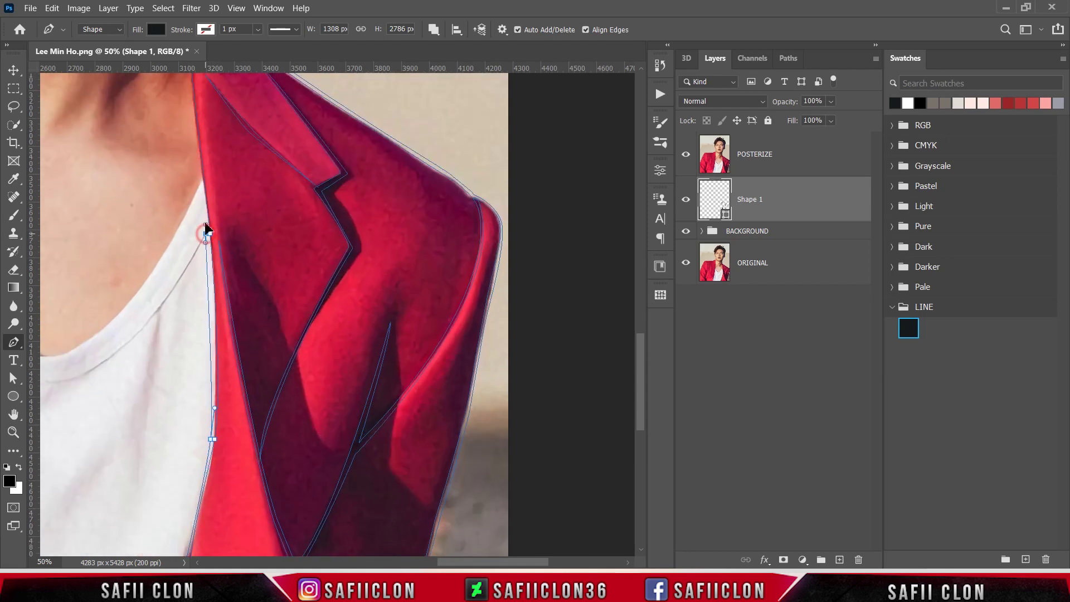
scroll(200, 201, "up", 3)
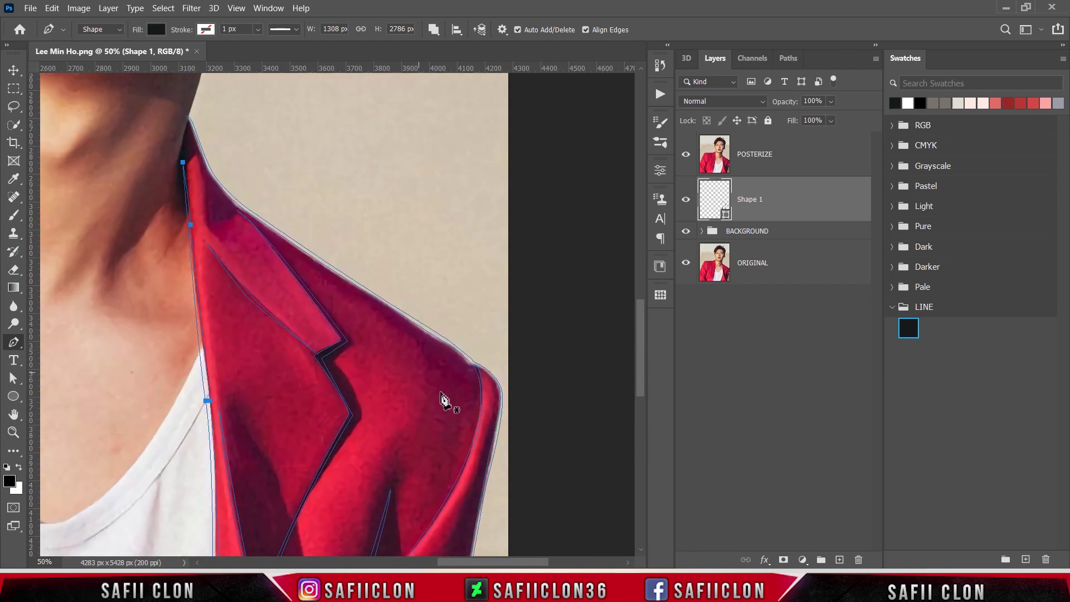
scroll(442, 399, "left", 6)
Trace from the left collar down the shirt's left edge to a sharp corner at the image bottom.
left_click(287, 123)
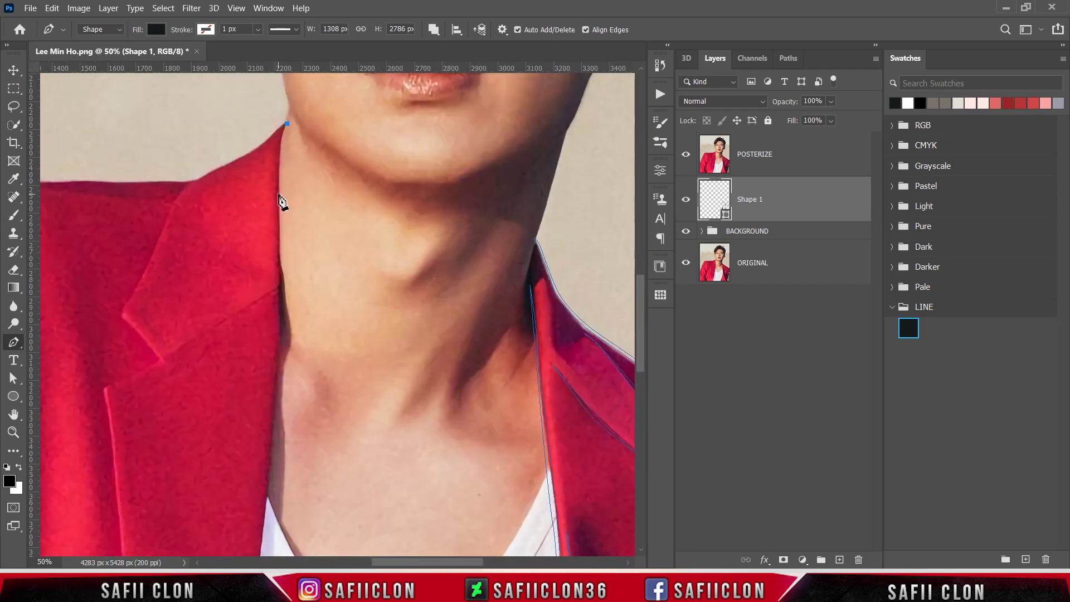
scroll(275, 256, "down", 2)
scroll(275, 306, "down", 4)
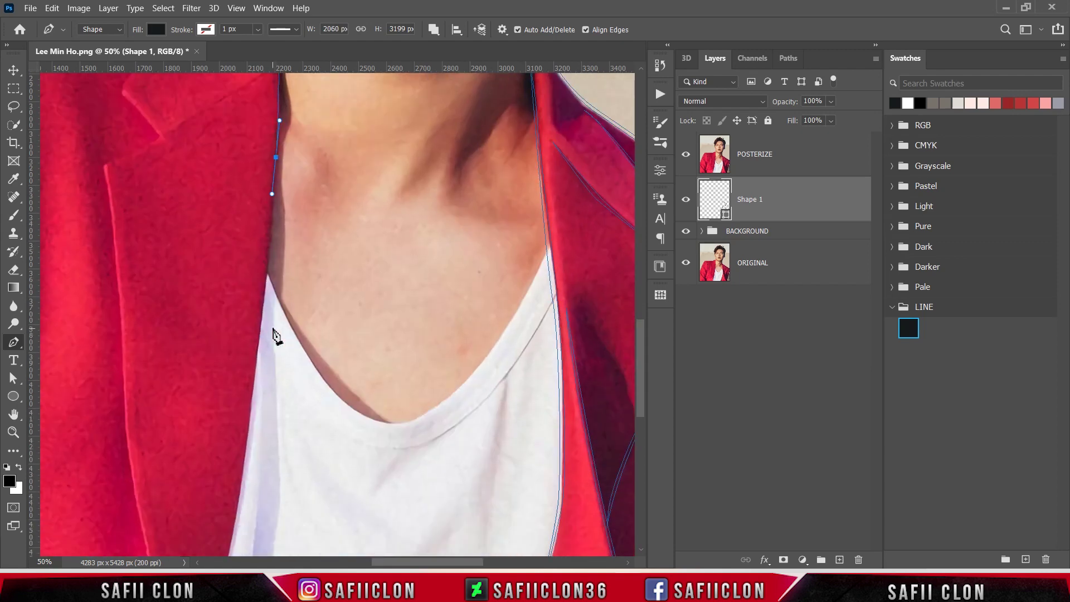
left_click(249, 356)
left_click(240, 415)
scroll(254, 437, "down", 5)
left_click(192, 402)
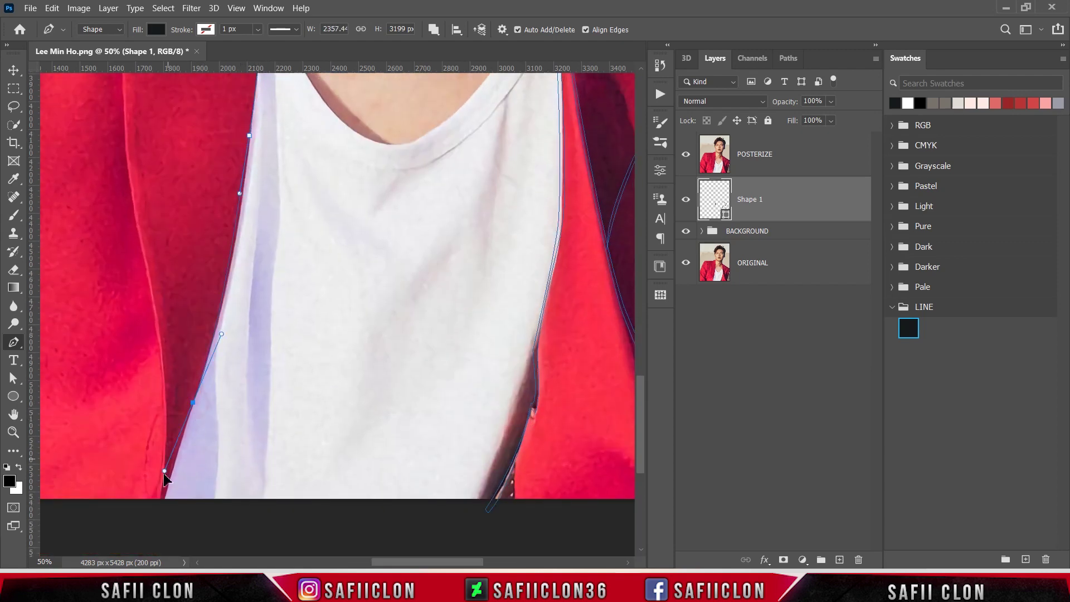
left_click_drag(165, 521, 168, 548)
left_click(166, 521, "alt")
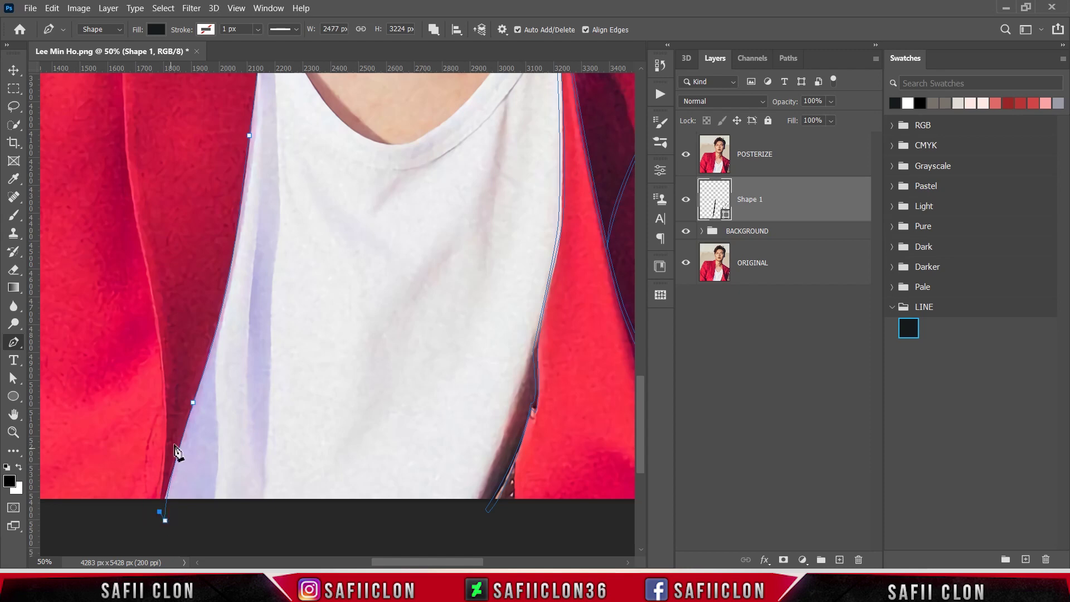
Run the outline back up the jacket edge beside the neck and close it on its starting point.
scroll(206, 365, "up", 1)
left_click(240, 235)
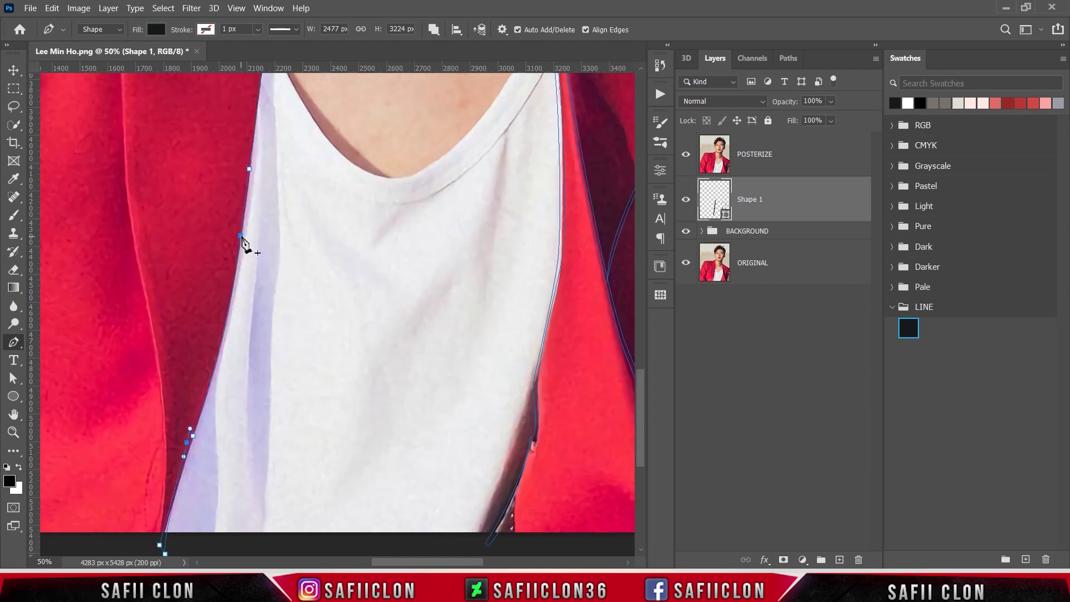
scroll(245, 203, "up", 6)
scroll(253, 390, "up", 1)
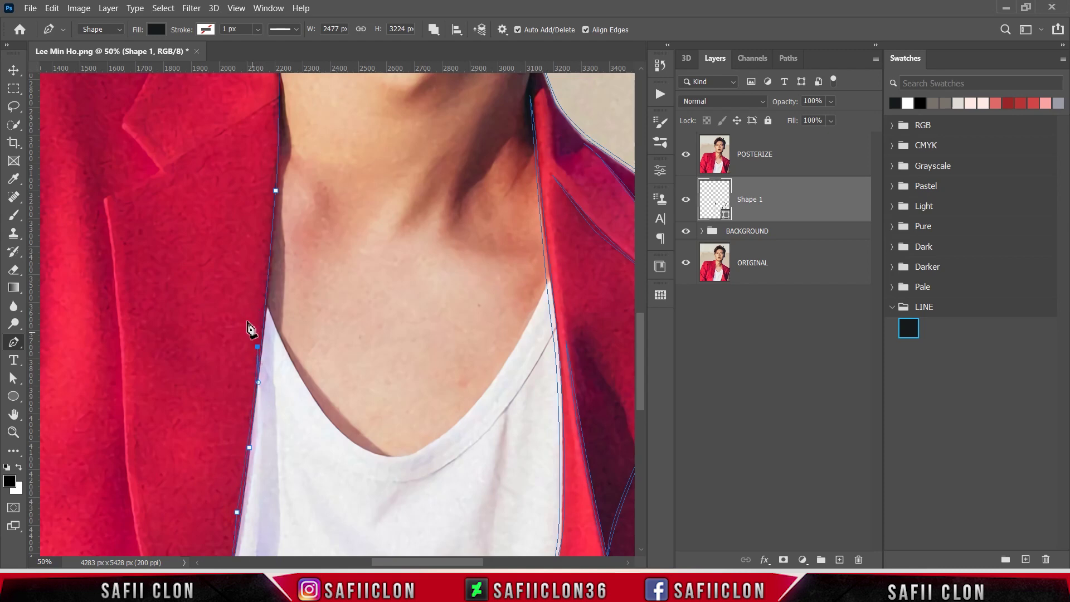
scroll(257, 313, "up", 4)
left_click(274, 278)
left_click(271, 369)
left_click(273, 325)
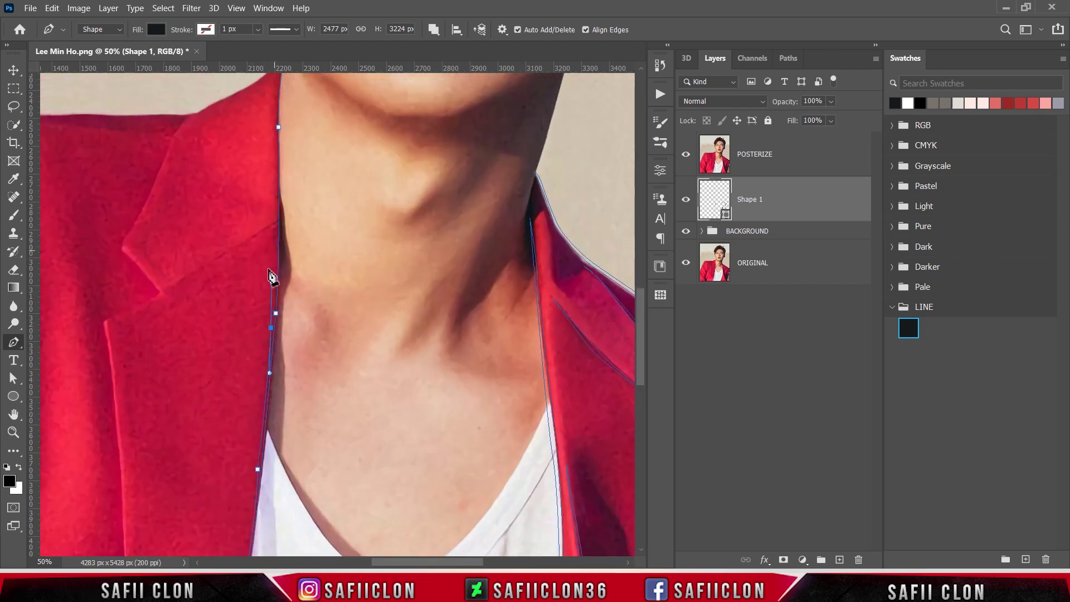
scroll(277, 274, "up", 1)
left_click_drag(286, 101, 302, 81)
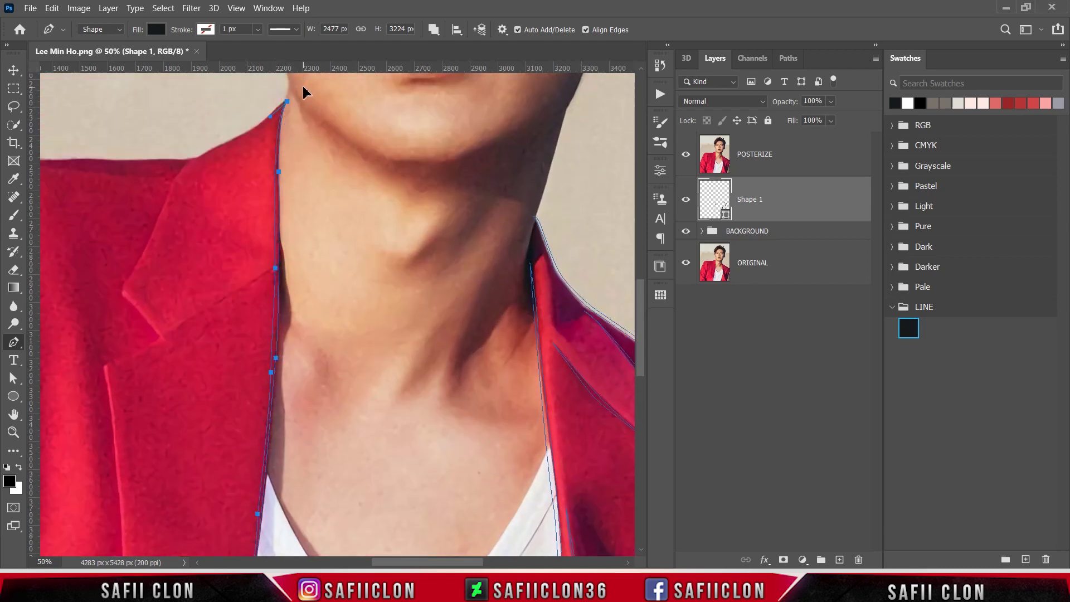
Start a new outline at the left collar top, curving along the lapel to a corner at the notch.
scroll(301, 281, "up", 1)
scroll(457, 548, "left", 2)
scroll(457, 549, "left", 4)
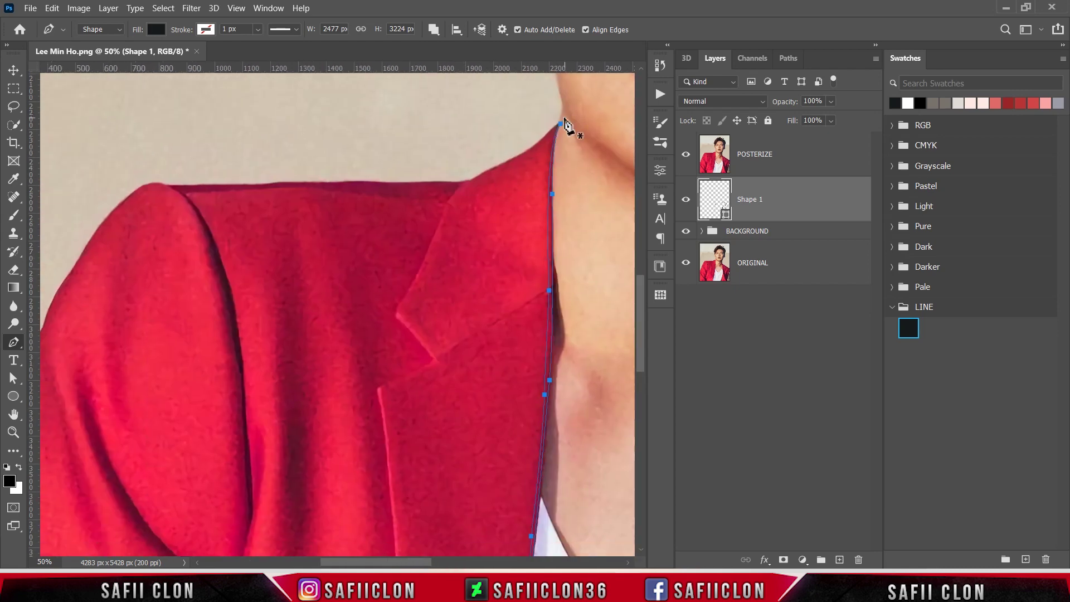
left_click(559, 118)
left_click_drag(440, 220, 436, 216)
scroll(440, 254, "down", 1)
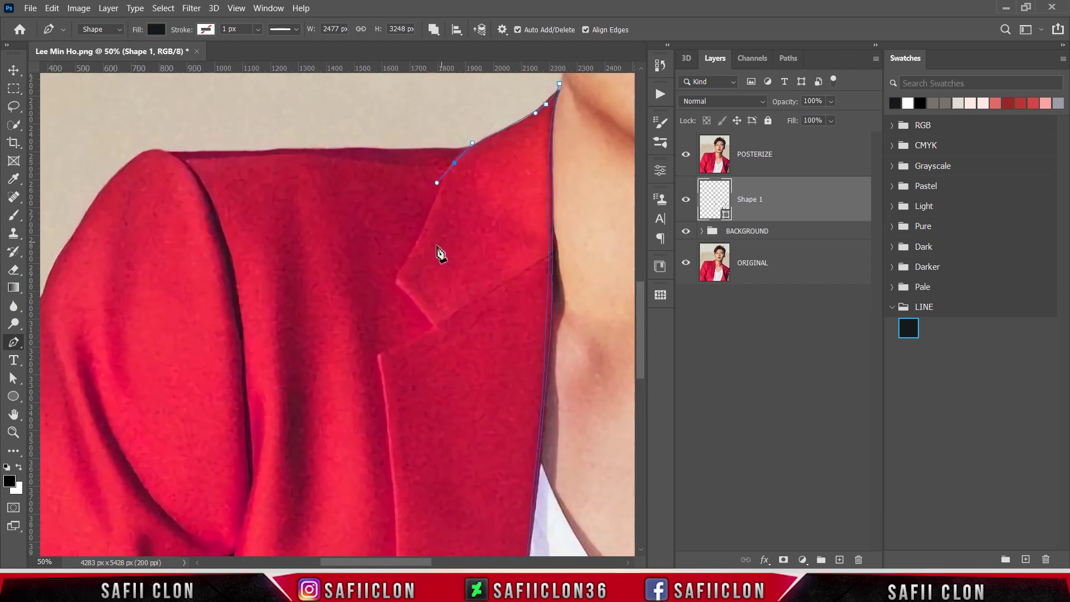
left_click_drag(388, 284, 416, 300)
left_click(435, 325)
Extend the lapel path down to a point on the jacket's front fold.
scroll(390, 371, "down", 7)
scroll(415, 418, "down", 5)
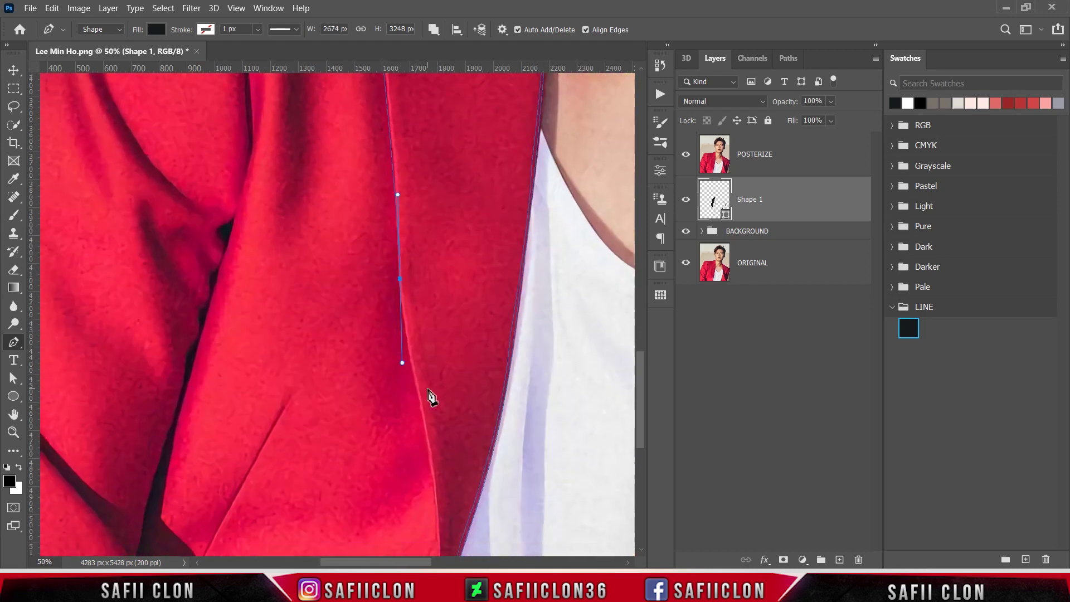
scroll(426, 363, "down", 2)
left_click_drag(428, 334, 430, 351)
scroll(430, 358, "down", 2)
left_click_drag(432, 480, 412, 534)
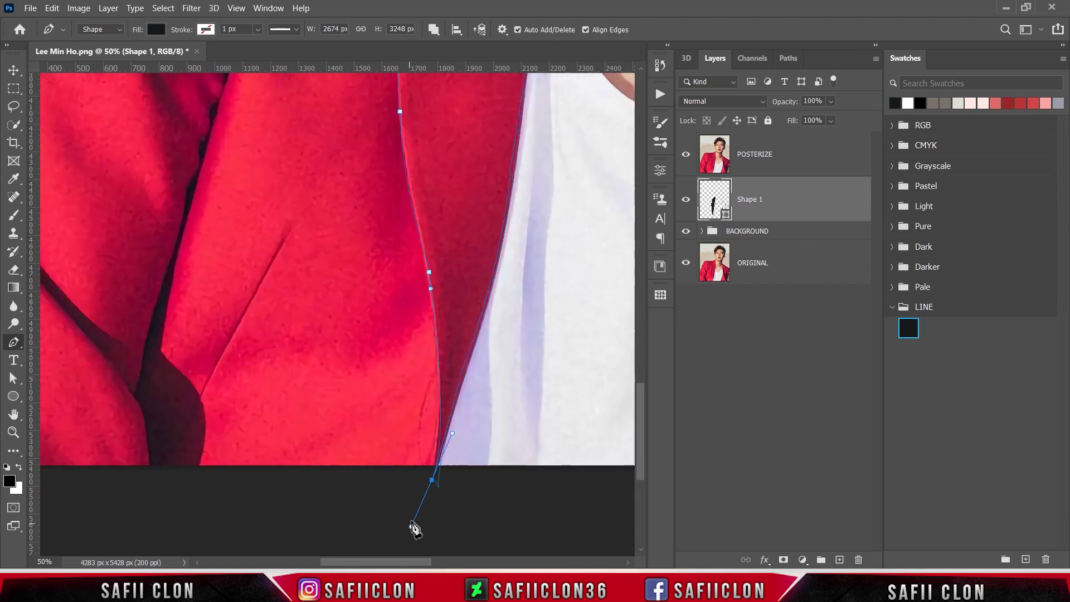
scroll(434, 354, "up", 2)
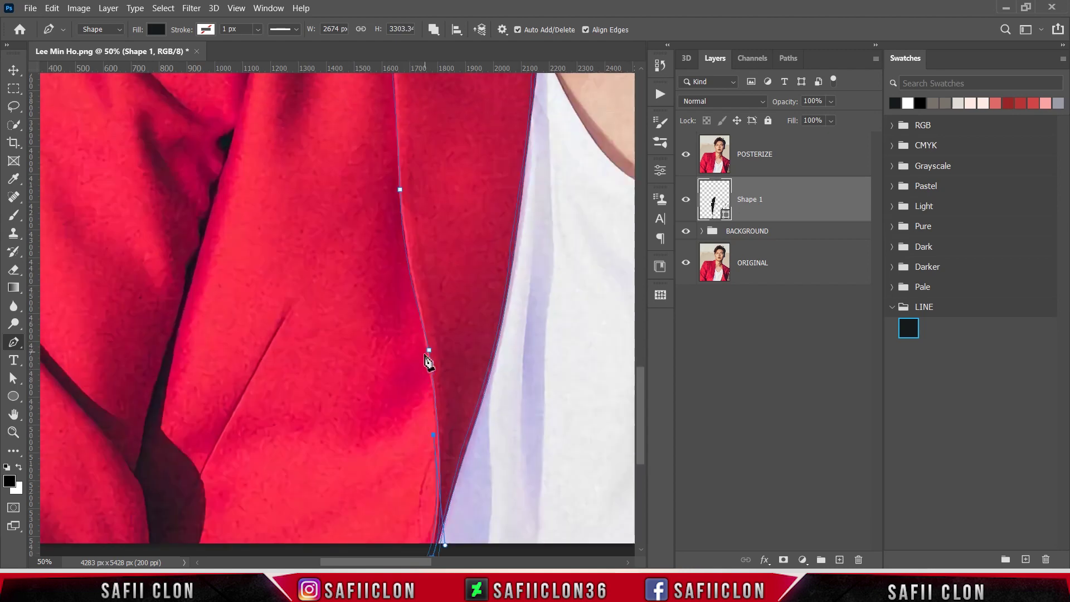
scroll(415, 322, "up", 5)
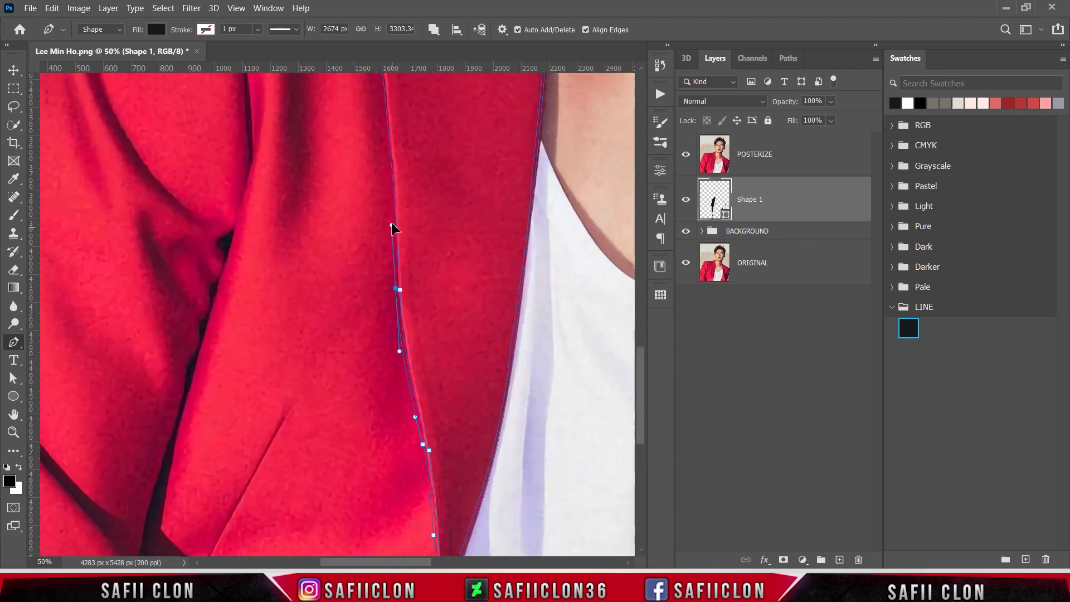
left_click(395, 389)
Curve the path back up along the upper lapel edge.
scroll(400, 394, "up", 1)
left_click_drag(374, 185, 358, 103)
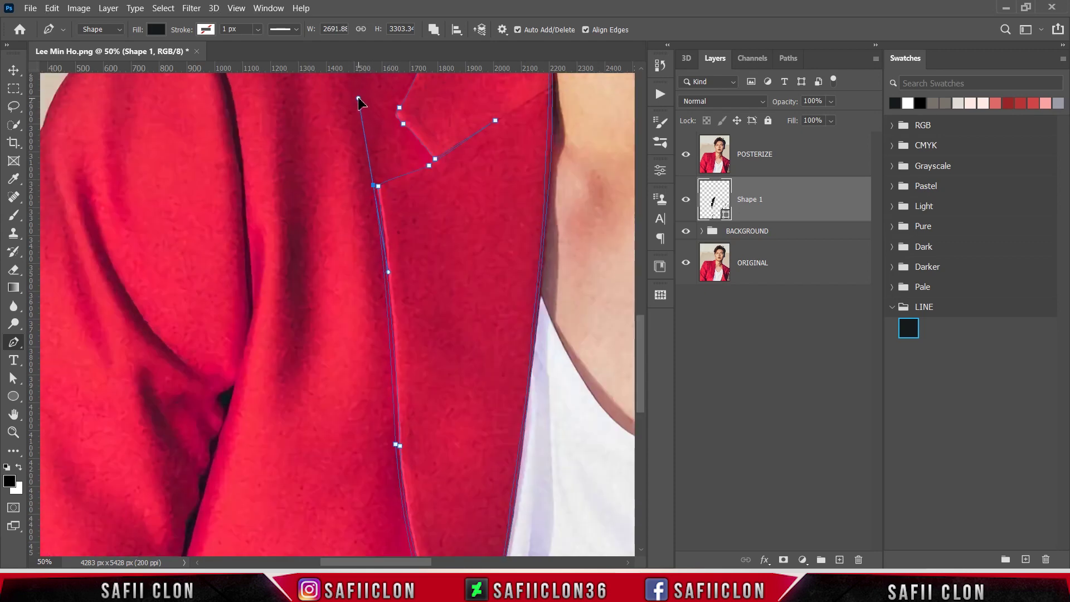
scroll(384, 195, "up", 1)
scroll(393, 234, "up", 2)
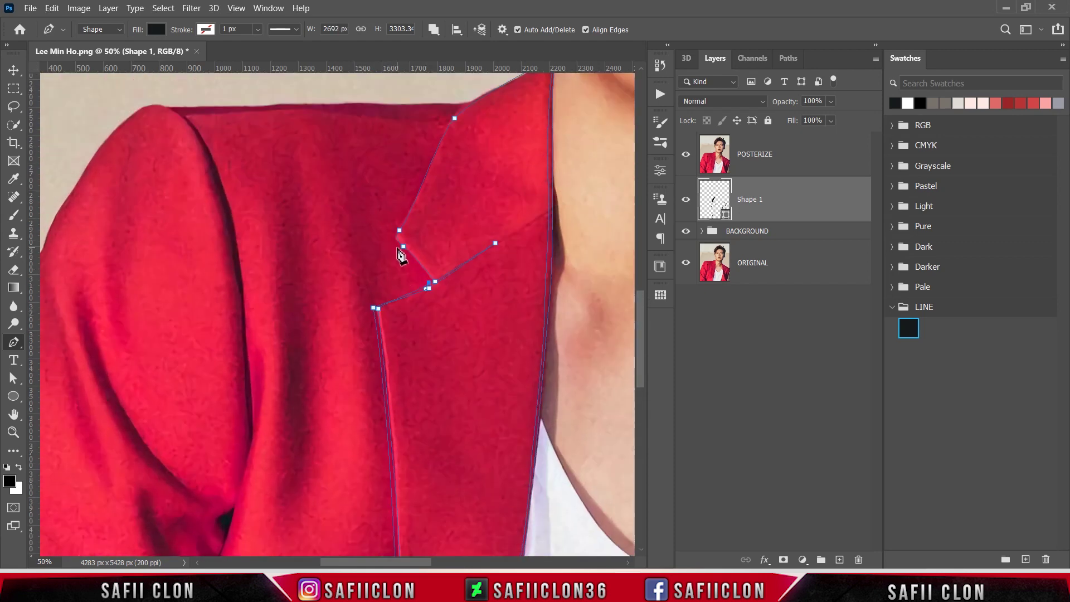
left_click_drag(395, 233, 434, 188)
scroll(396, 231, "up", 1)
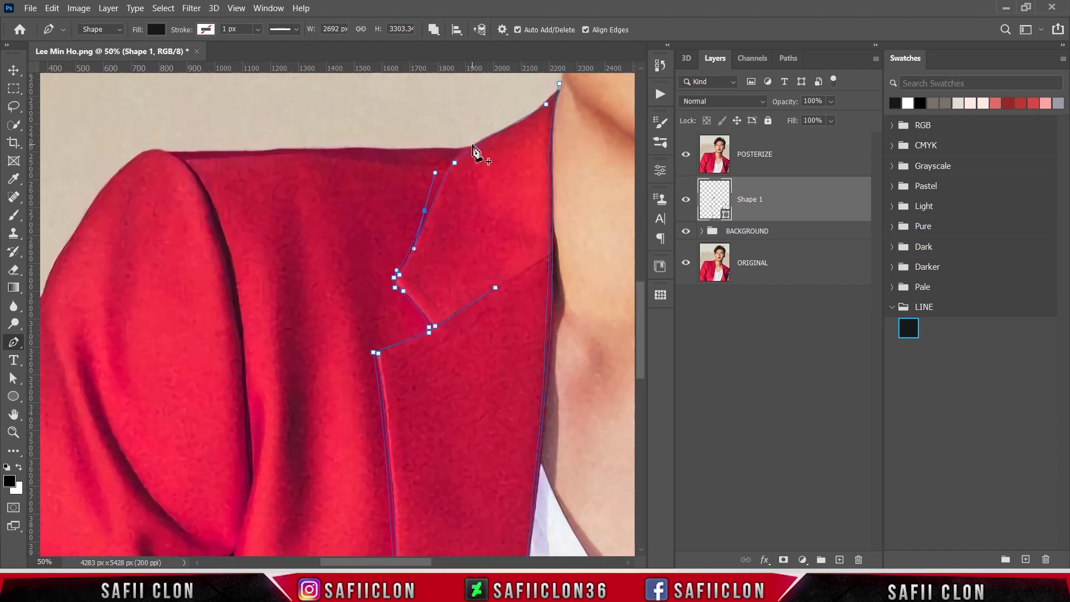
left_click_drag(472, 144, 480, 139)
scroll(556, 103, "up", 1)
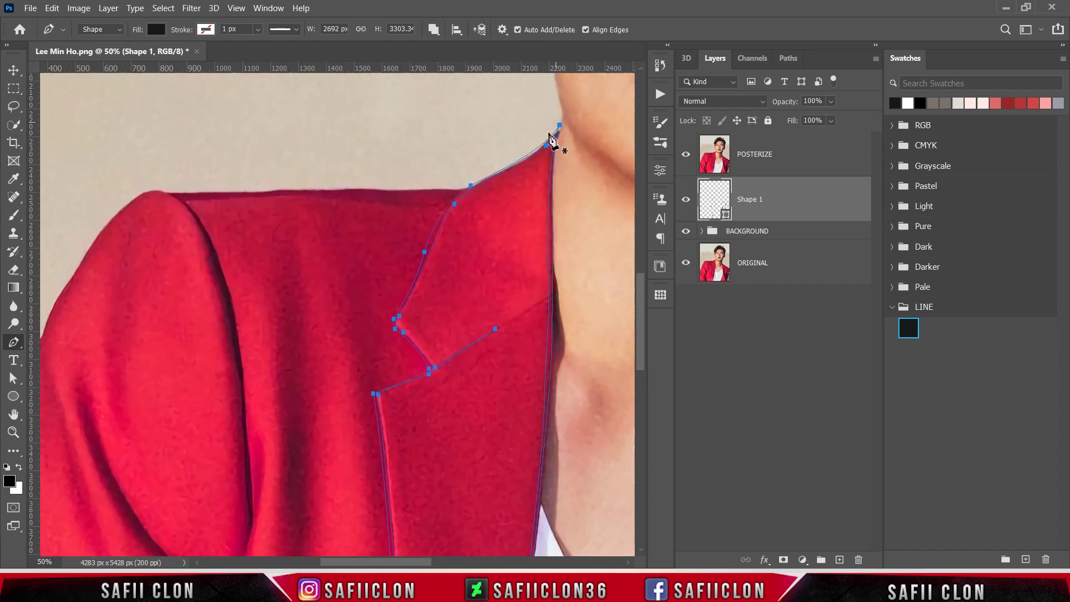
Place anchors leftward along the shoulder edge and down toward the arm.
left_click(397, 194)
left_click(286, 194)
left_click(253, 195)
left_click_drag(170, 193, 176, 193)
left_click_drag(420, 561, 400, 559)
scroll(317, 130, "down", 2)
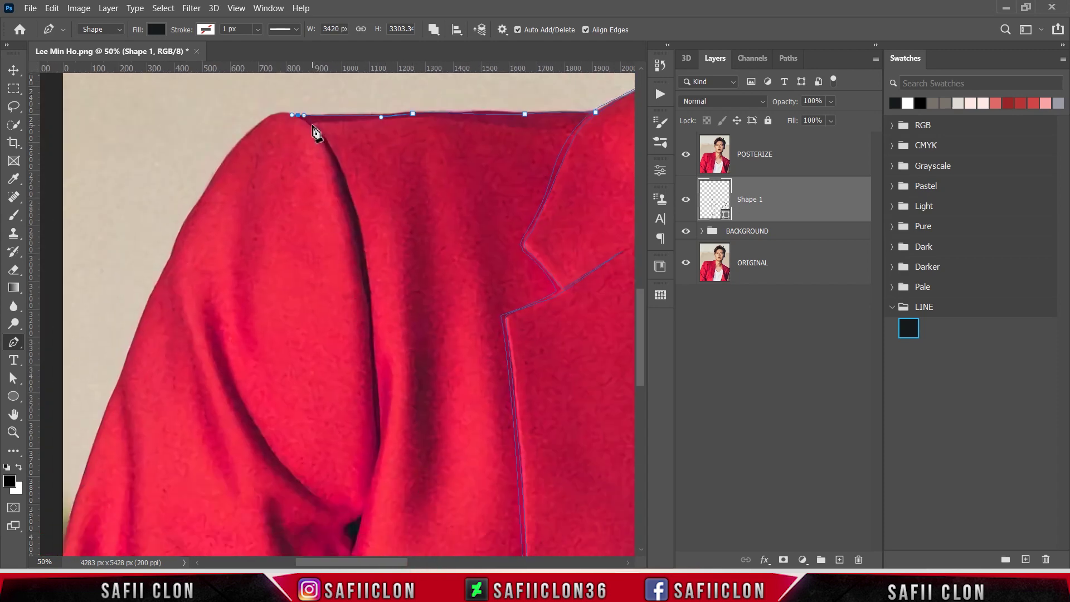
scroll(374, 231, "down", 2)
scroll(374, 231, "down", 1)
mouse_move(379, 337)
left_mouse_down()
mouse_move(375, 517)
mouse_move(367, 249)
left_mouse_up()
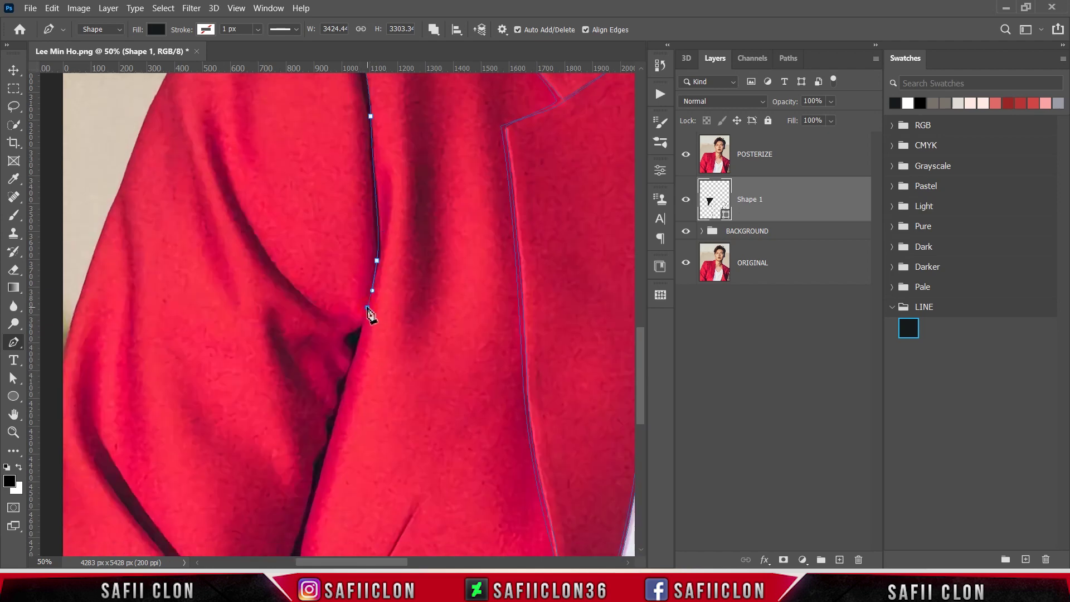
Add curved anchors down the arm fold and along the sleeve fold near the shoulder top.
scroll(373, 334, "up", 1)
left_click_drag(367, 430, 360, 270)
scroll(368, 292, "up", 2)
left_click(324, 158)
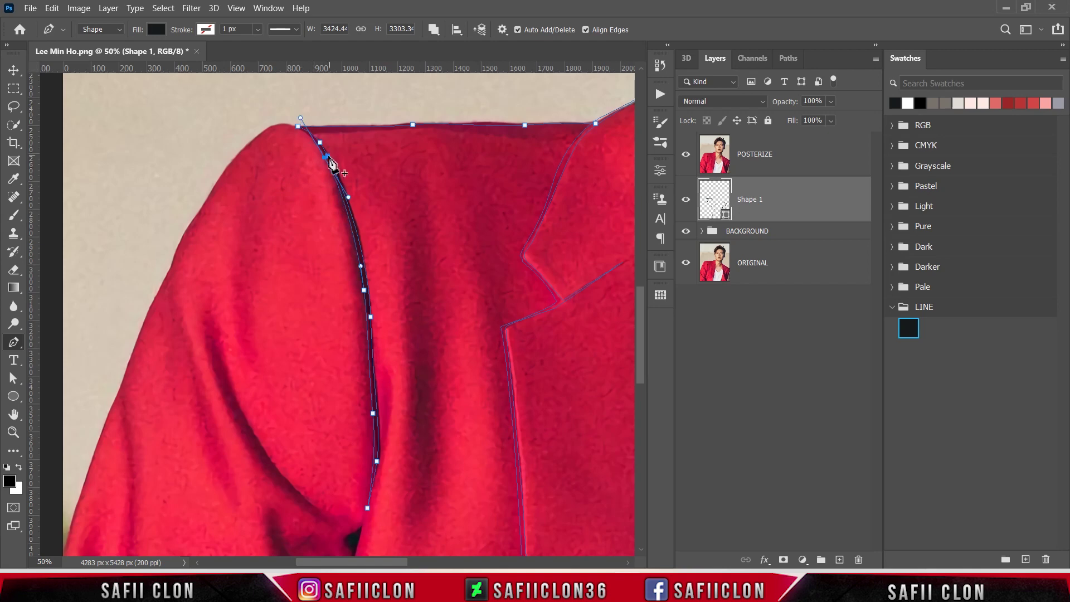
left_click_drag(277, 126, 244, 133)
left_click_drag(201, 209, 180, 240)
scroll(341, 393, "left", 5)
scroll(359, 354, "down", 3)
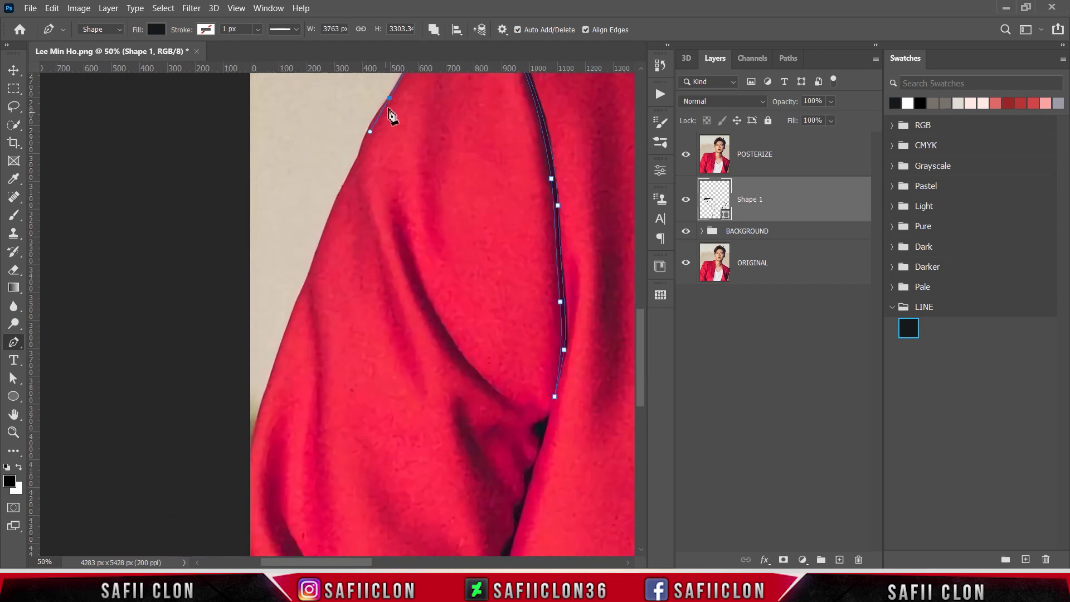
left_click(356, 157)
Trace the sleeve's outer edge upward with smooth and corner anchors.
scroll(306, 277, "down", 3)
left_click_drag(253, 335, 246, 375)
scroll(245, 377, "down", 3)
left_click(261, 350)
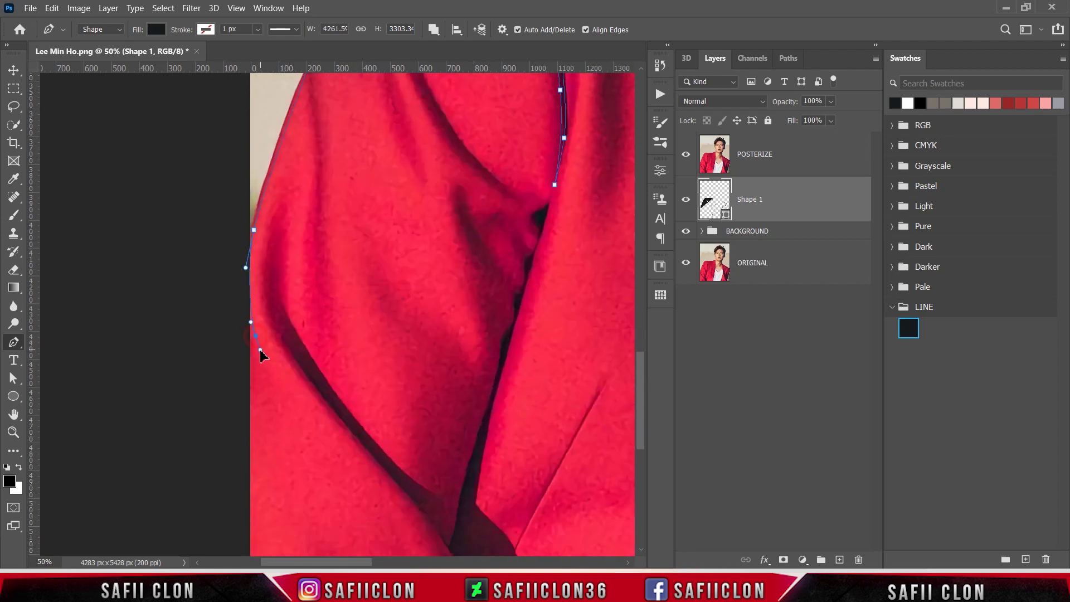
scroll(251, 223, "up", 3)
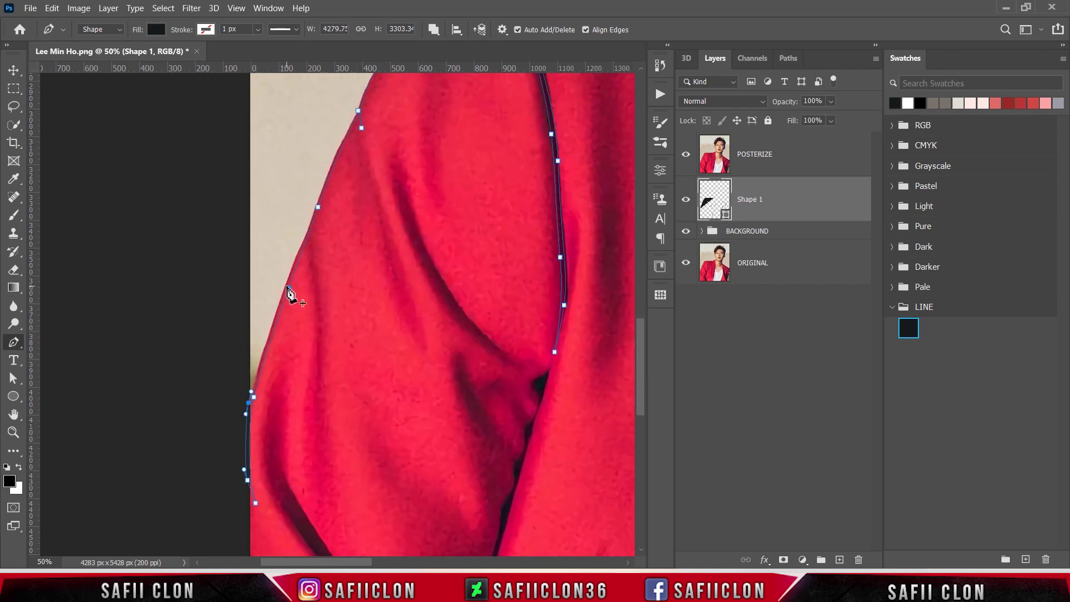
mouse_move(286, 283)
left_mouse_down()
mouse_move(290, 267)
mouse_move(347, 269)
left_mouse_up()
left_click(315, 207)
scroll(345, 301, "up", 3)
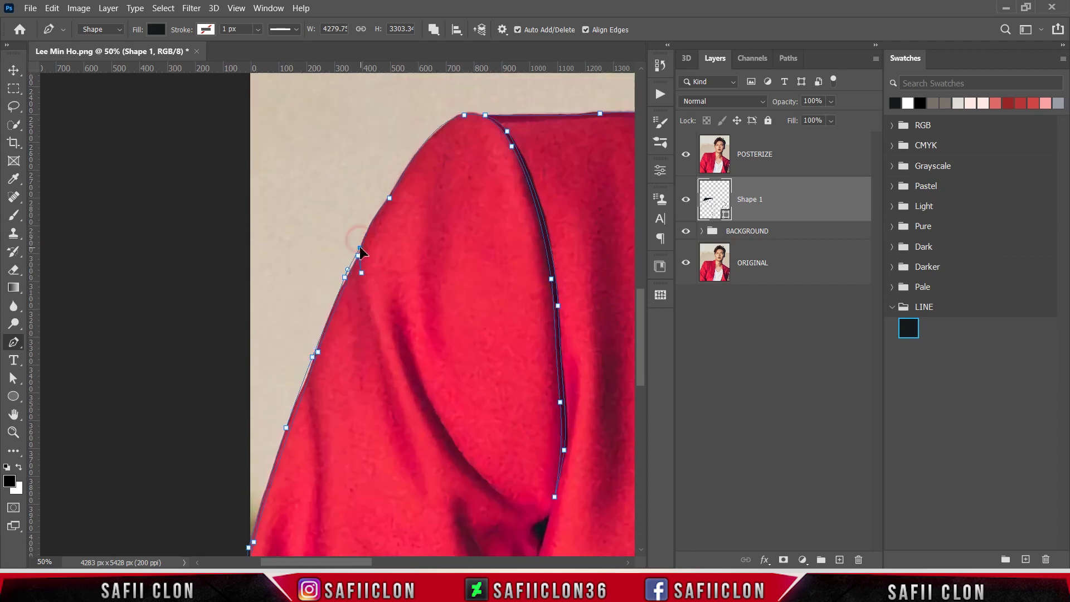
scroll(362, 245, "up", 2)
Close the path at a smooth shoulder-top point and add an anchor straightening the shoulder line.
left_click_drag(368, 304, 378, 282)
left_click(395, 257)
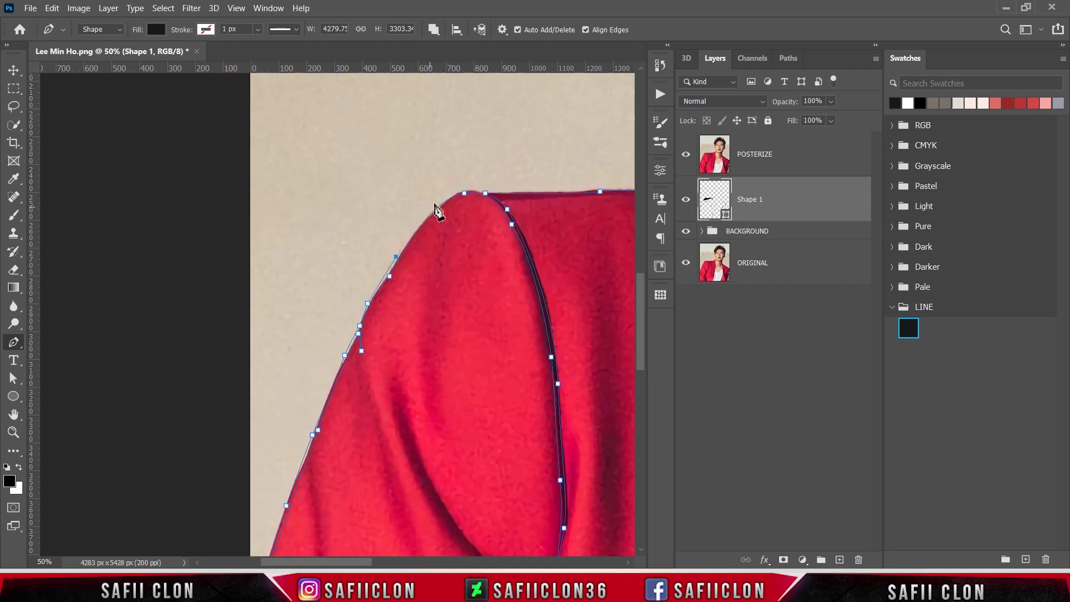
left_click_drag(465, 191, 502, 184)
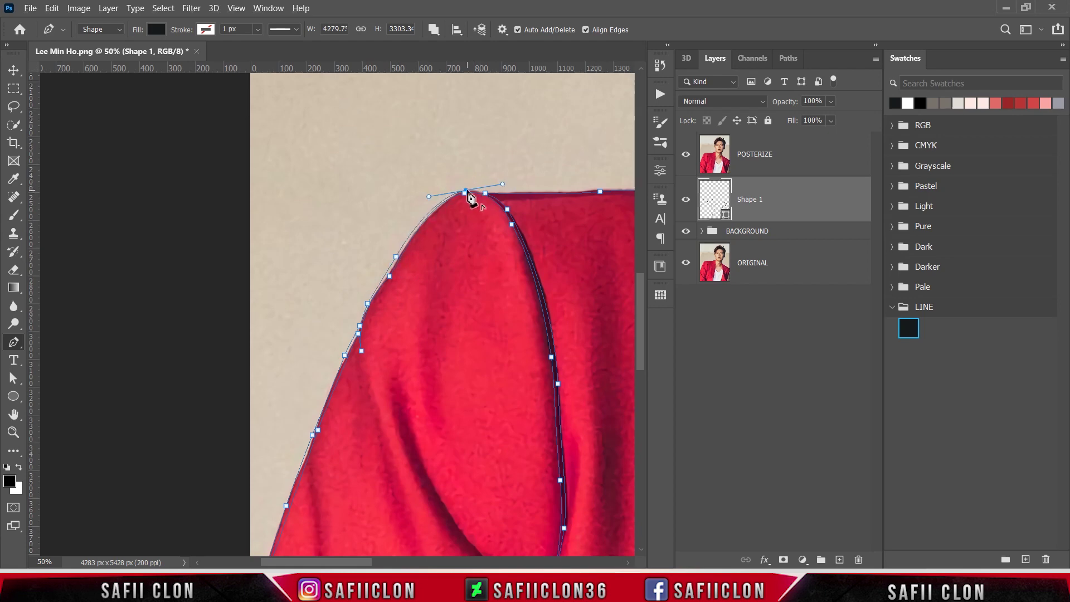
scroll(292, 231, "right", 5)
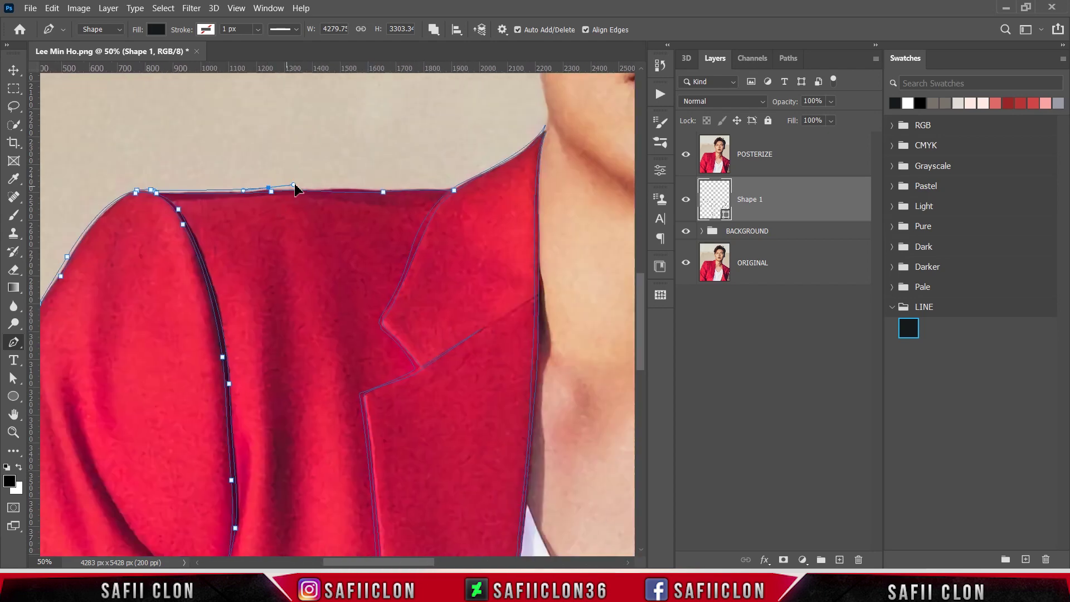
left_click(291, 187)
left_click_drag(383, 193, 379, 190)
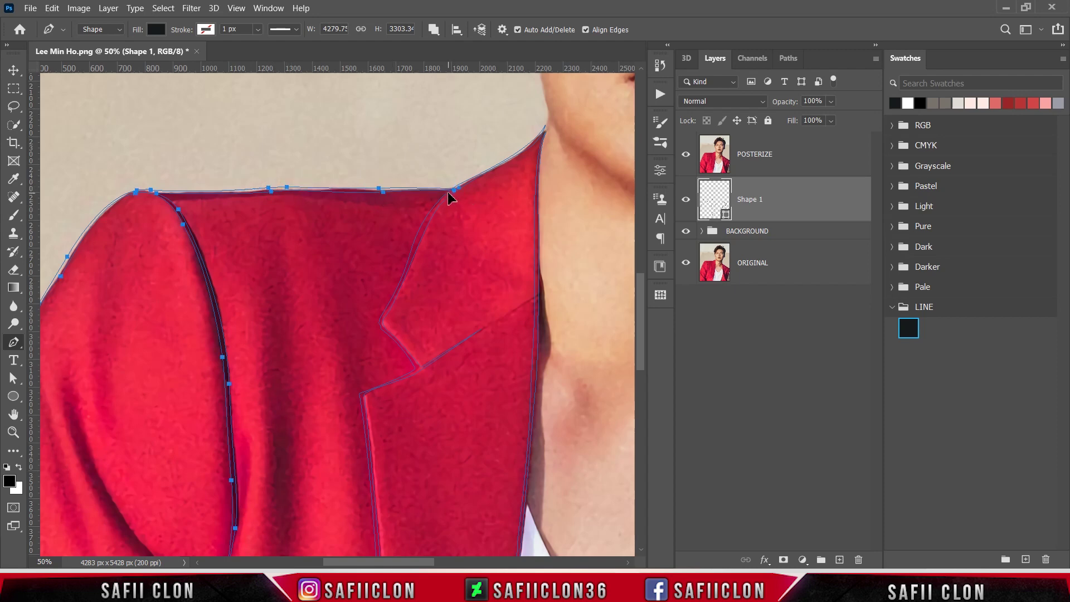
Hide the POSTERIZE layer and zoom out to review the lineart alone.
left_click(686, 155)
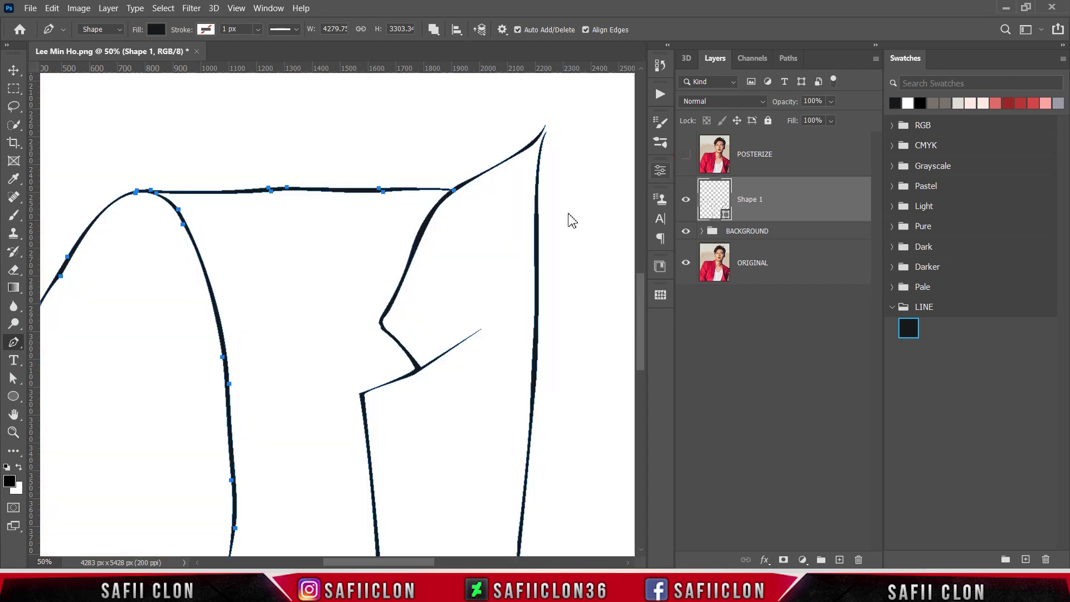
key("ctrl+minus")
key("ctrl+minus")
key("ctrl+minus")
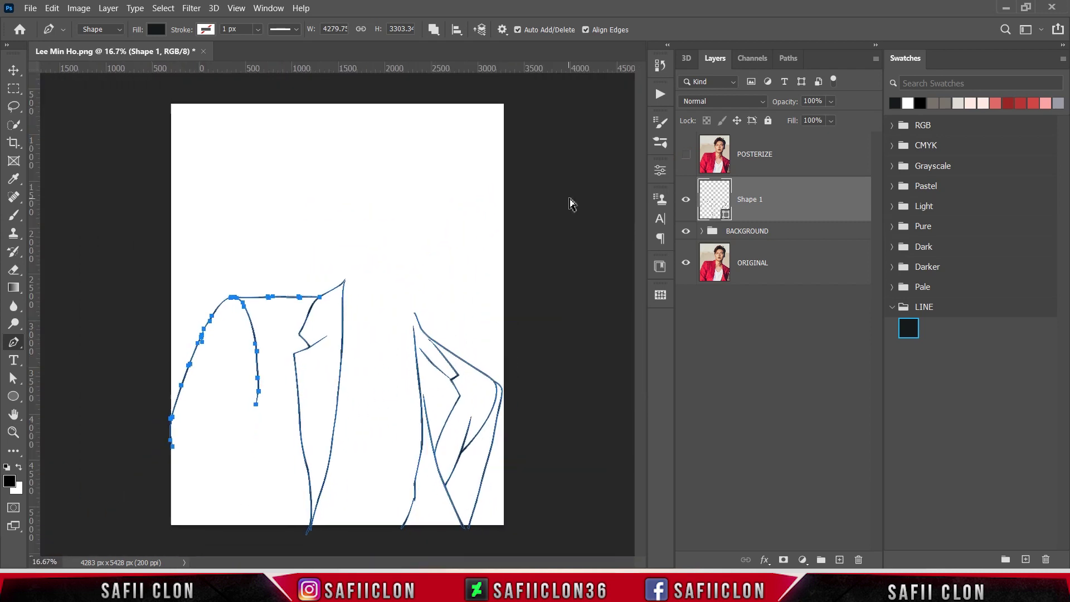
key("ctrl+minus")
key("ctrl+minus")
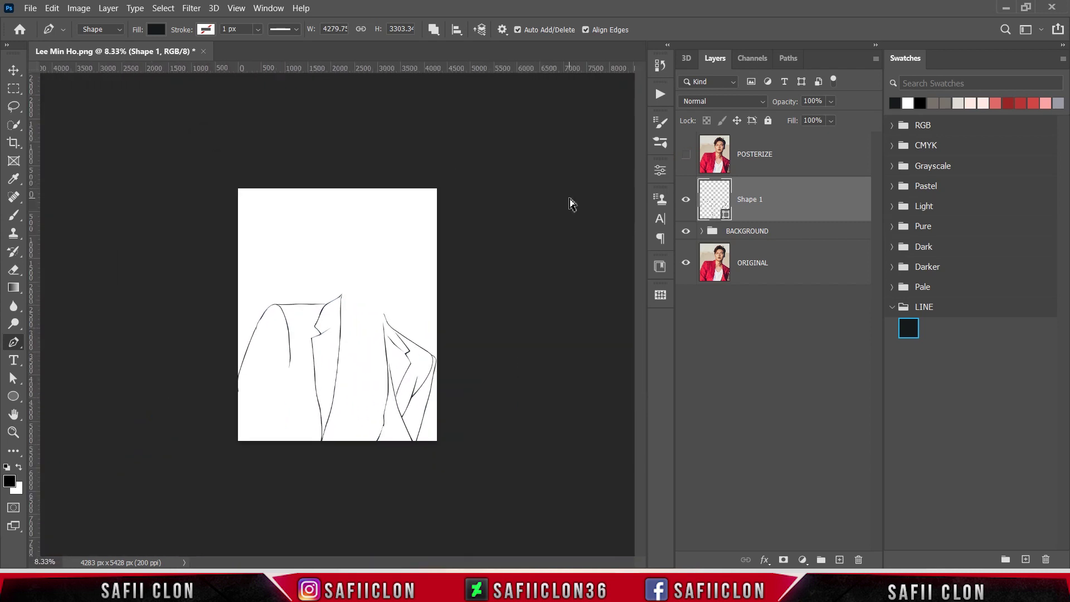
key("ctrl+plus")
key("ctrl+plus")
key("ctrl+plus")
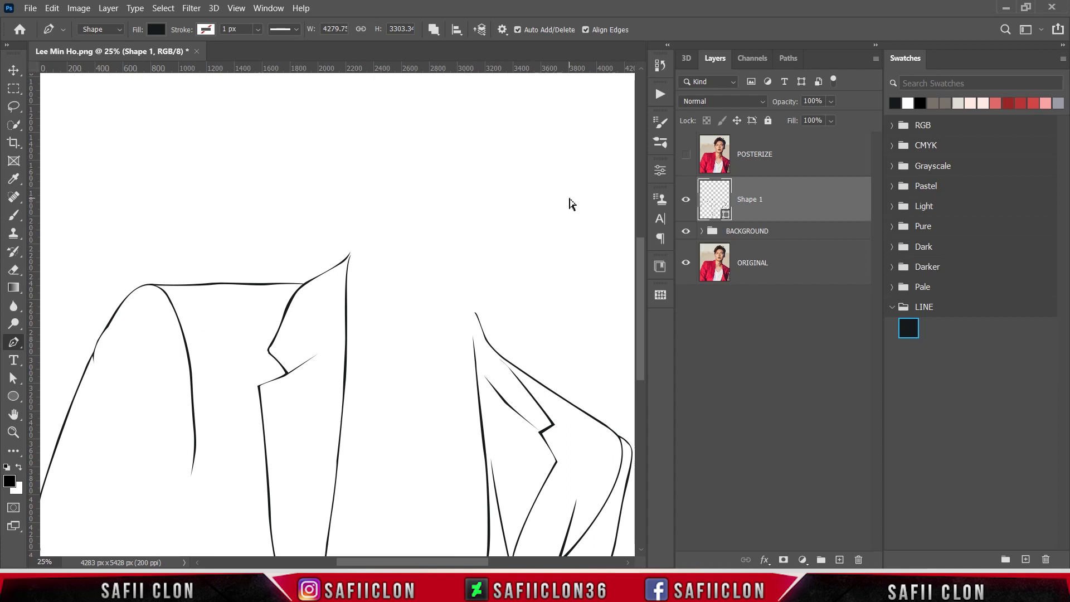
Set Path Operations to Combine Shapes and show the POSTERIZE layer again.
left_click(433, 30)
left_click(482, 59)
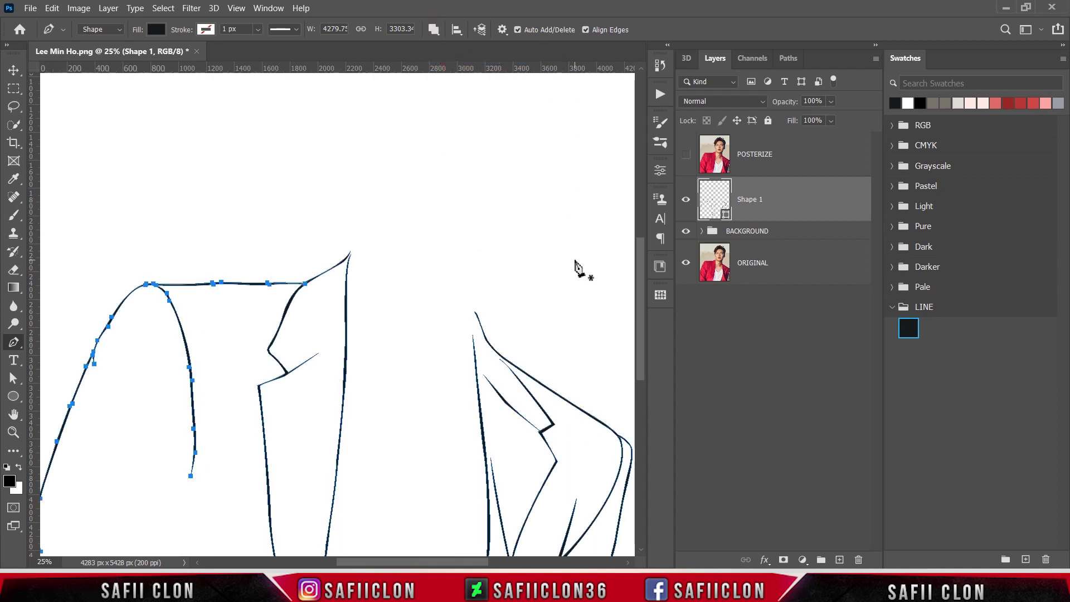
left_click(685, 156)
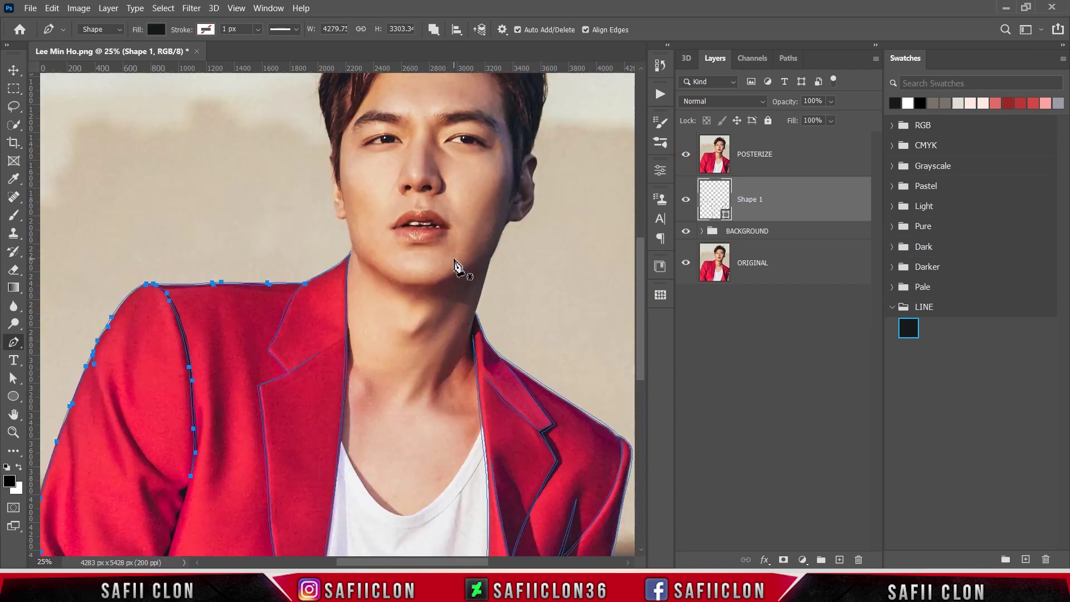
Trace a curved pen line along the lower jacket fold and finish that path.
scroll(409, 262, "down", 2)
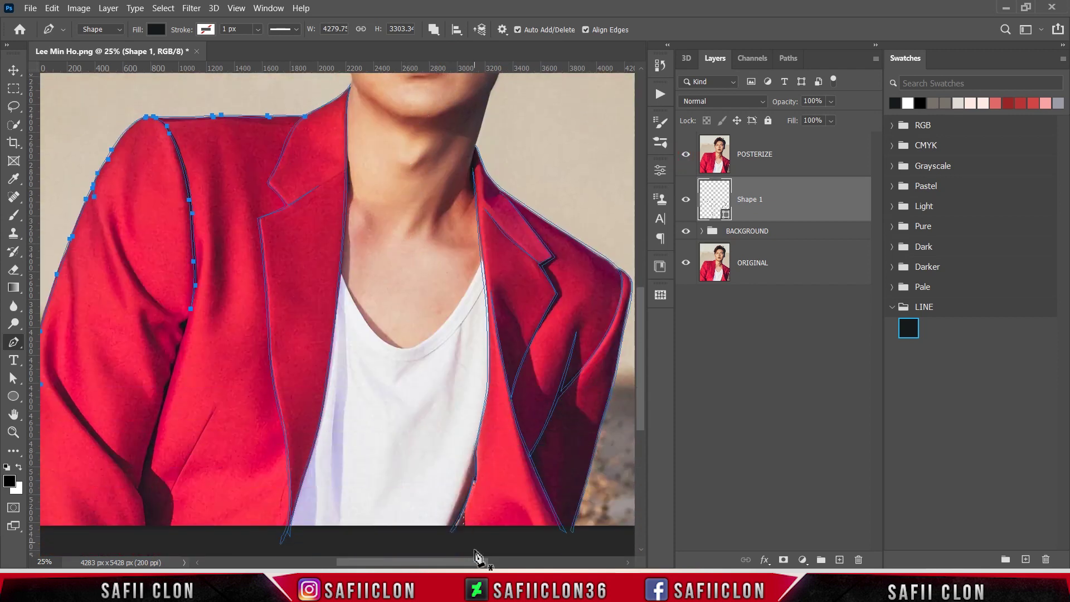
scroll(337, 437, "down", 1)
scroll(337, 438, "left", 3)
scroll(336, 436, "down", 2)
scroll(335, 443, "down", 1)
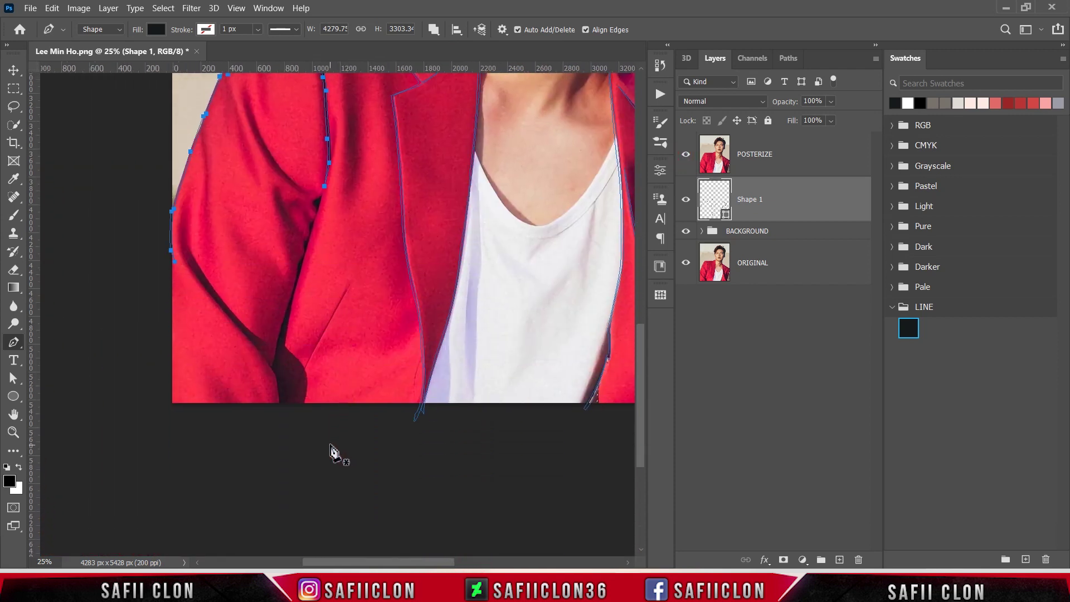
scroll(333, 448, "up", 1, "alt")
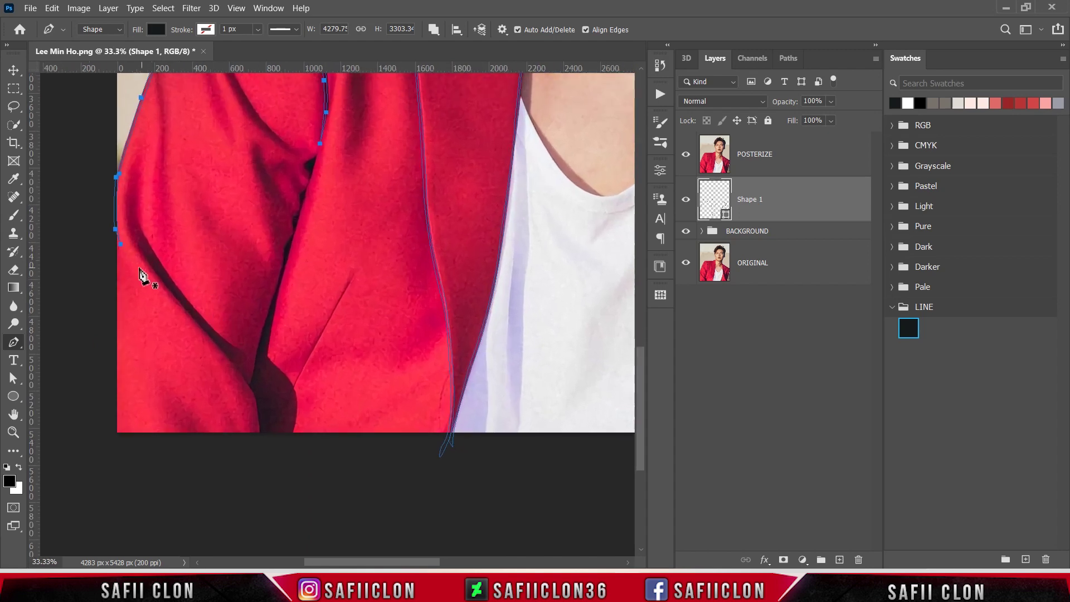
scroll(259, 367, "down", 1)
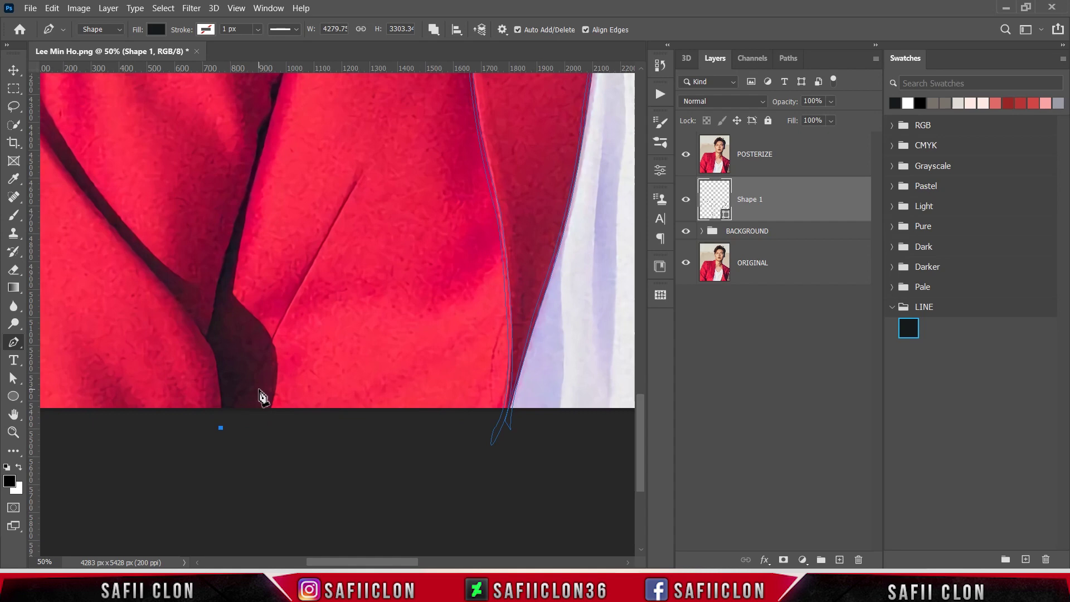
left_click_drag(179, 309, 158, 292)
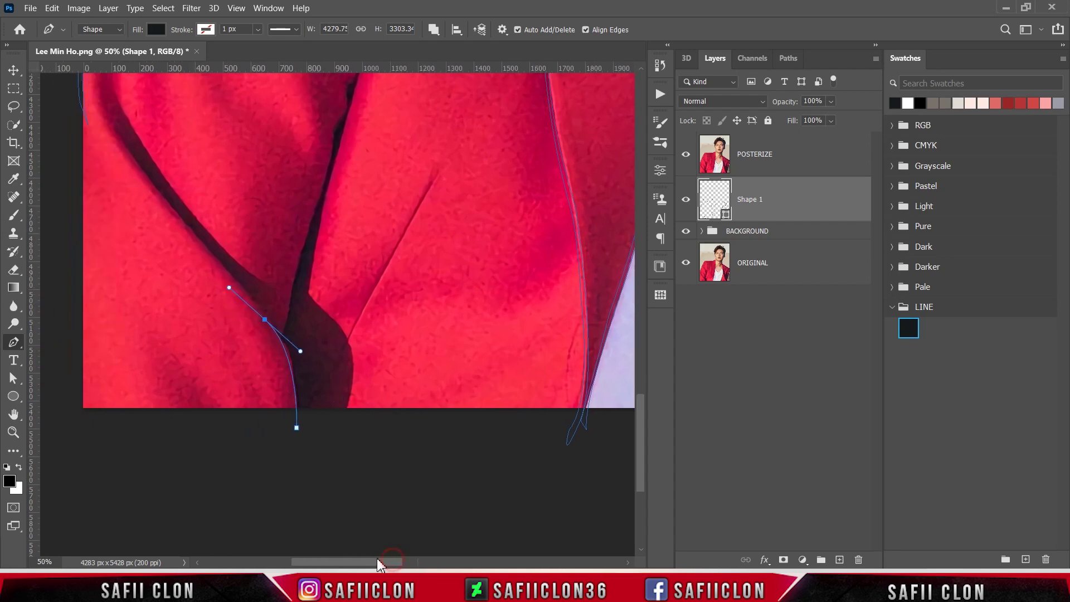
left_click_drag(163, 201, 248, 268)
left_click_drag(112, 167, 98, 120)
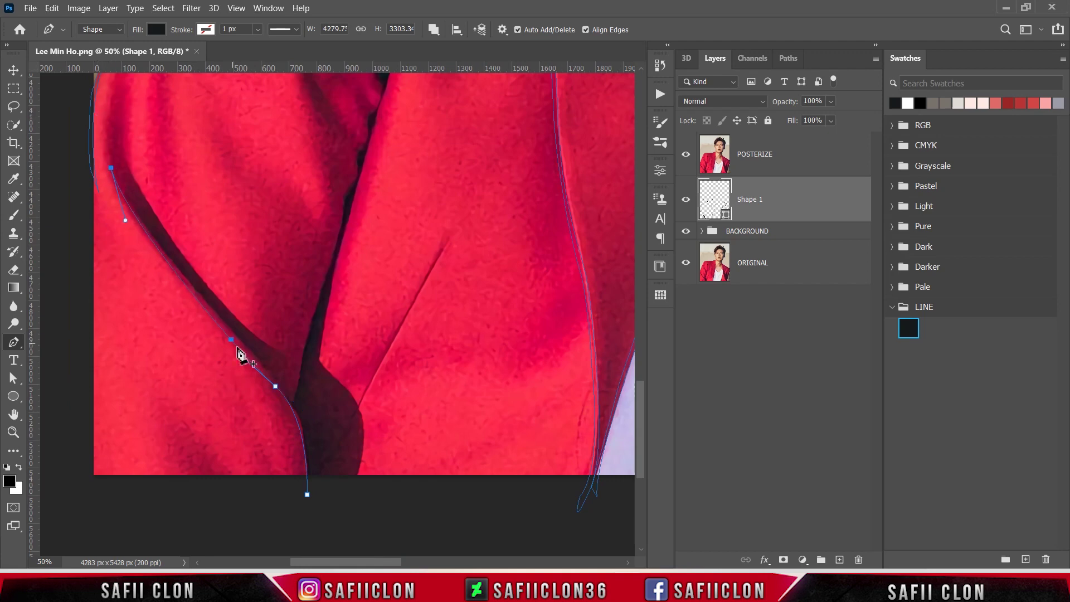
left_click_drag(231, 340, 205, 301)
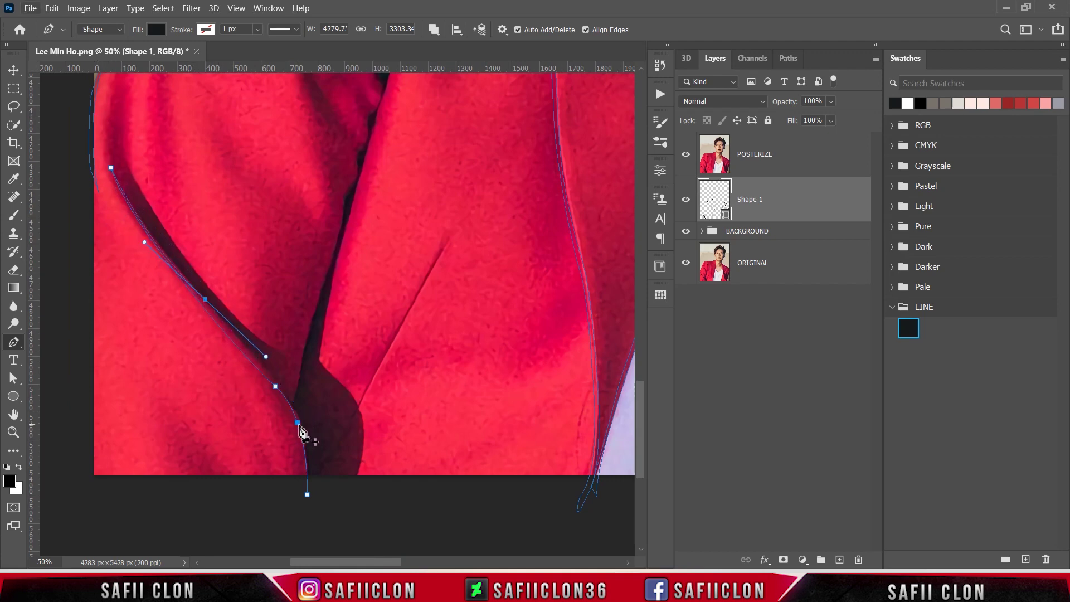
left_click(247, 348)
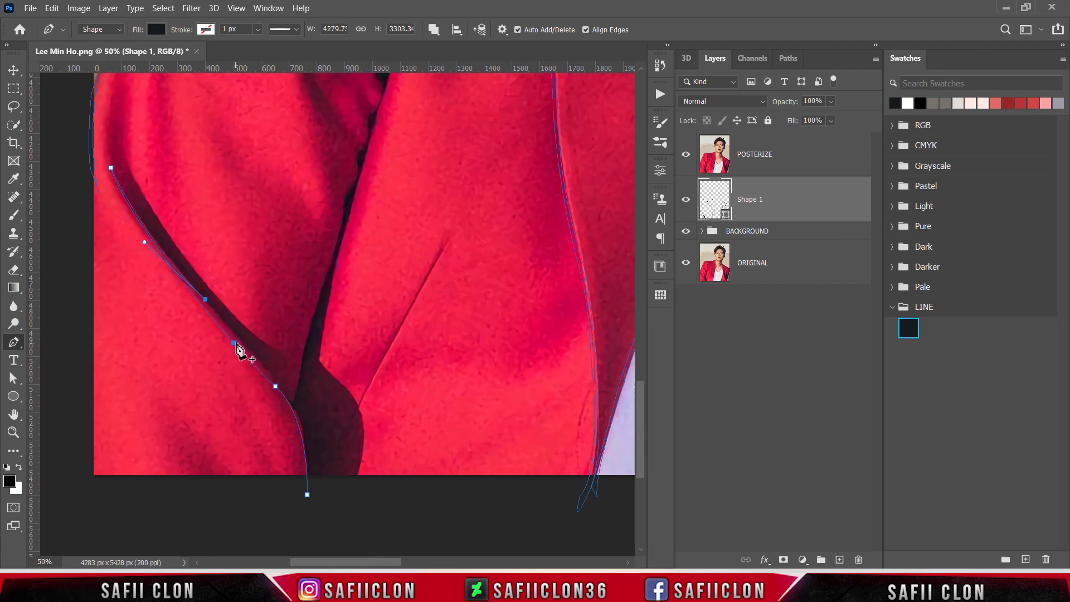
mouse_move(310, 500)
left_mouse_down()
mouse_move(300, 567)
mouse_move(303, 543)
left_mouse_up()
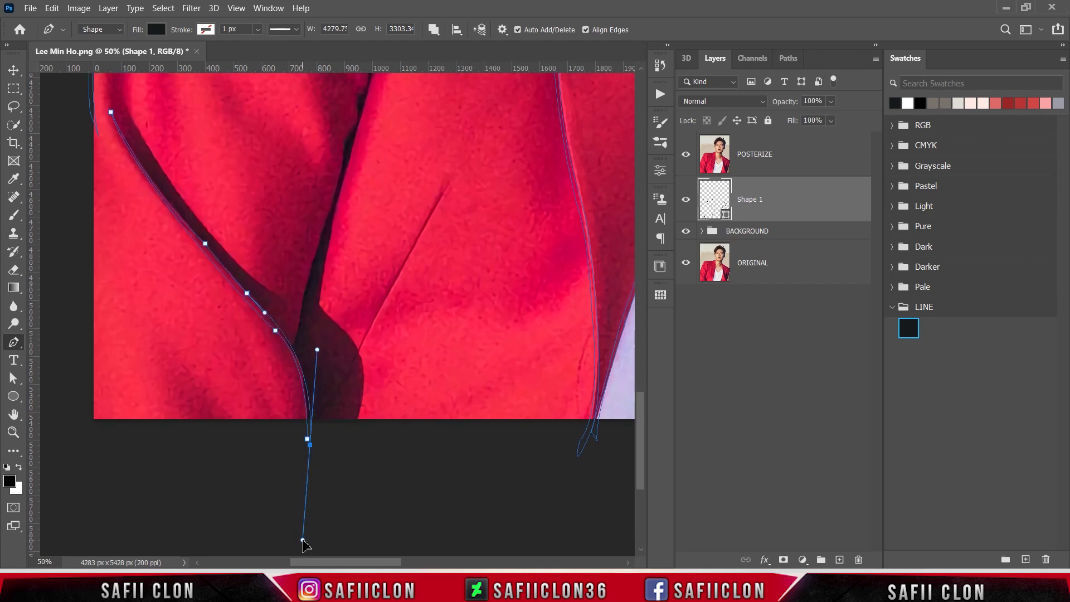
left_click(310, 444)
key("Escape")
Add a short curved crease line rising from the crease bottom.
left_click(324, 412)
left_click_drag(376, 315, 386, 304)
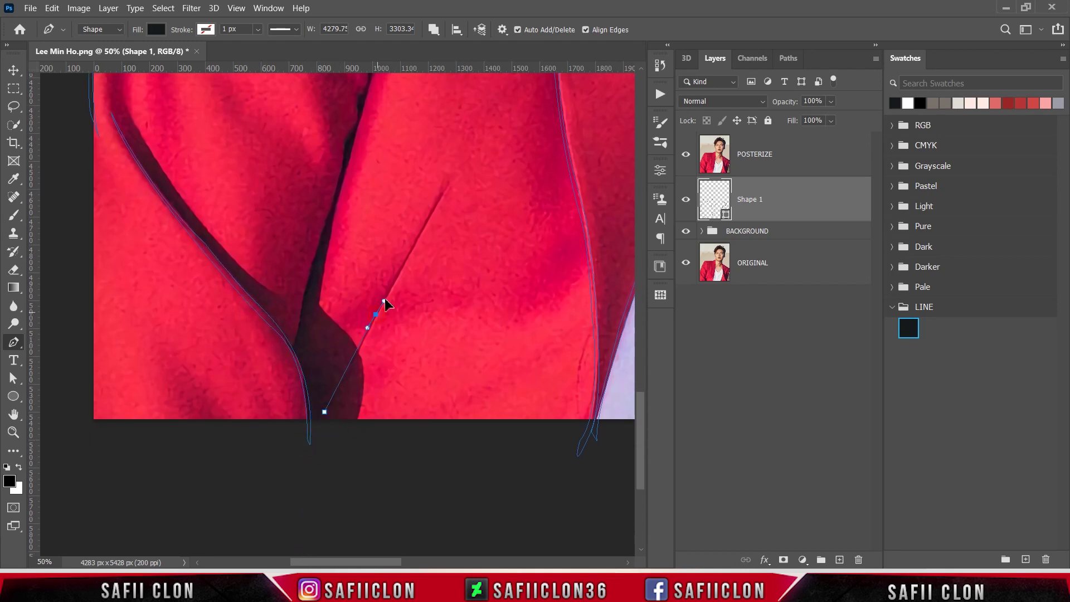
key("Escape")
scroll(335, 425, "up", 3)
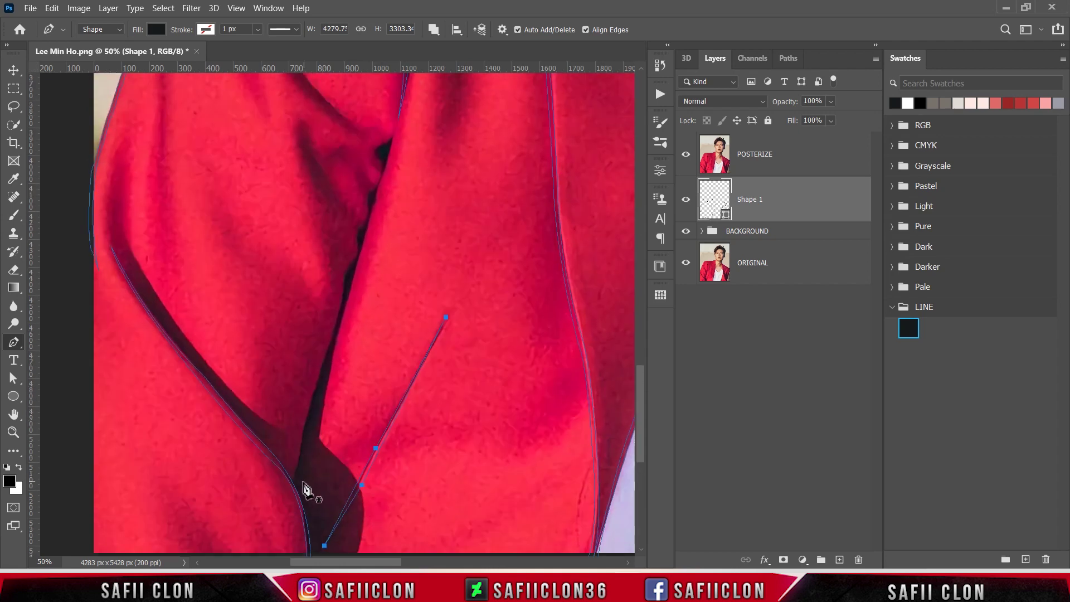
Outline the long dark fold up to its tip as a closed shape, then zoom out to 33.3%.
left_click(291, 515)
left_click_drag(305, 456, 314, 433)
left_click_drag(337, 350, 352, 292)
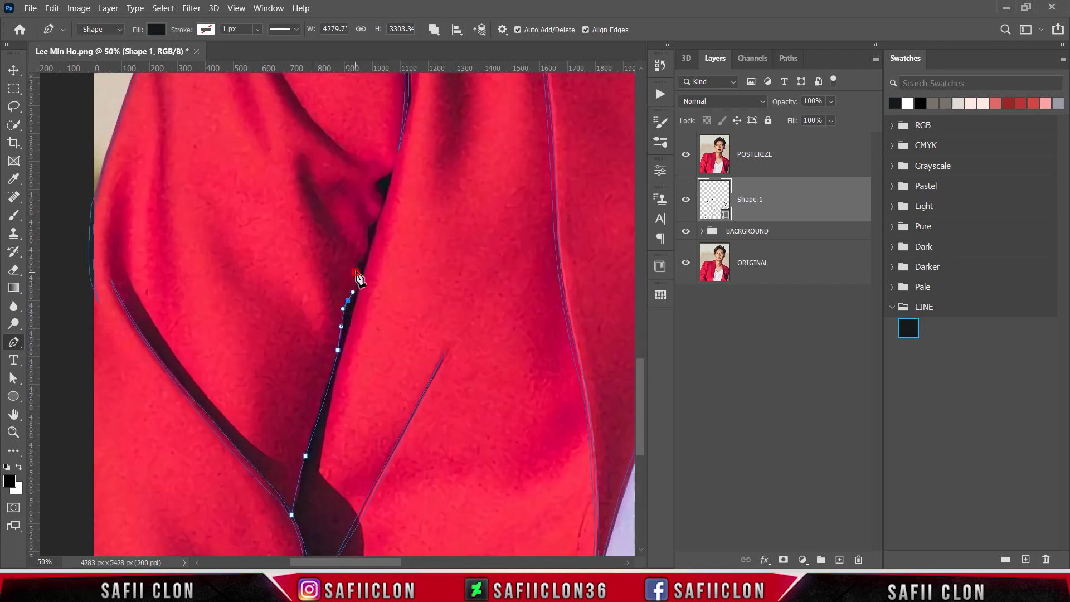
left_click(382, 201)
left_click(392, 171)
scroll(345, 307, "down", 2)
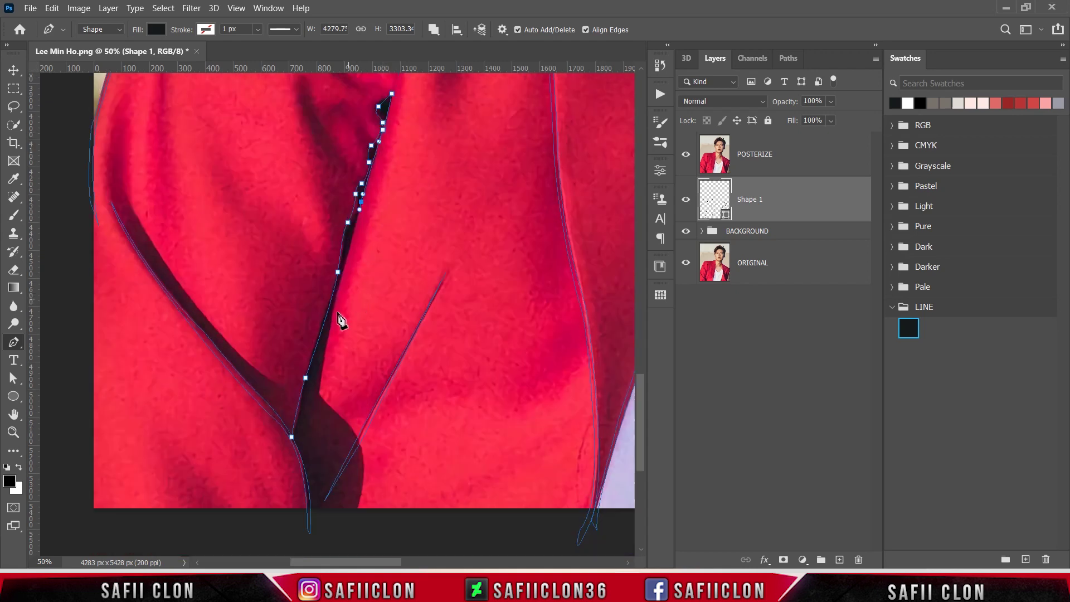
left_click_drag(317, 364, 311, 386)
left_click(292, 438)
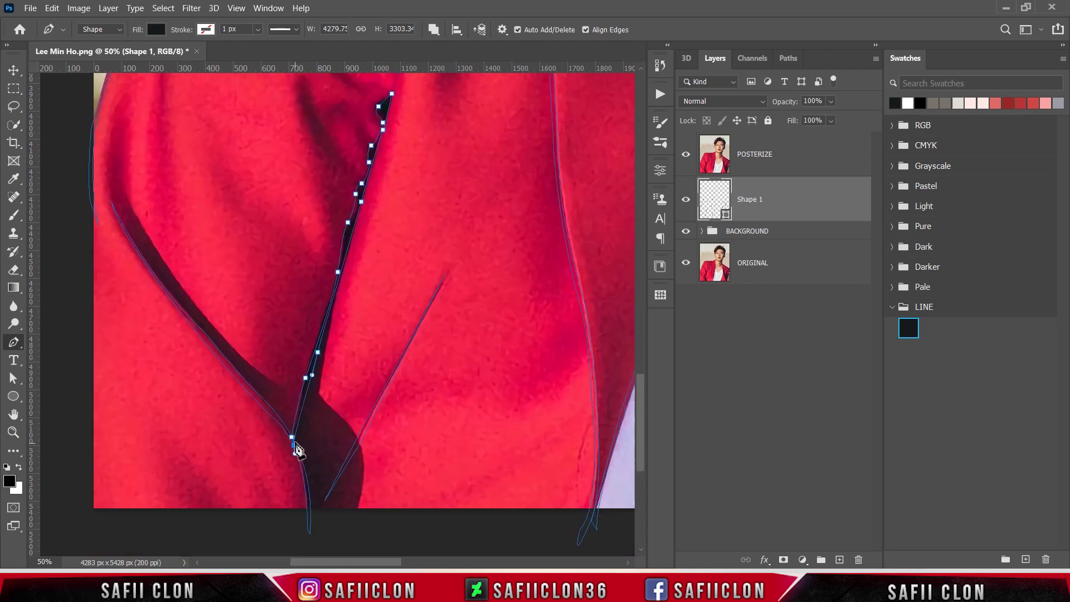
key("ctrl+minus")
scroll(432, 353, "up", 4)
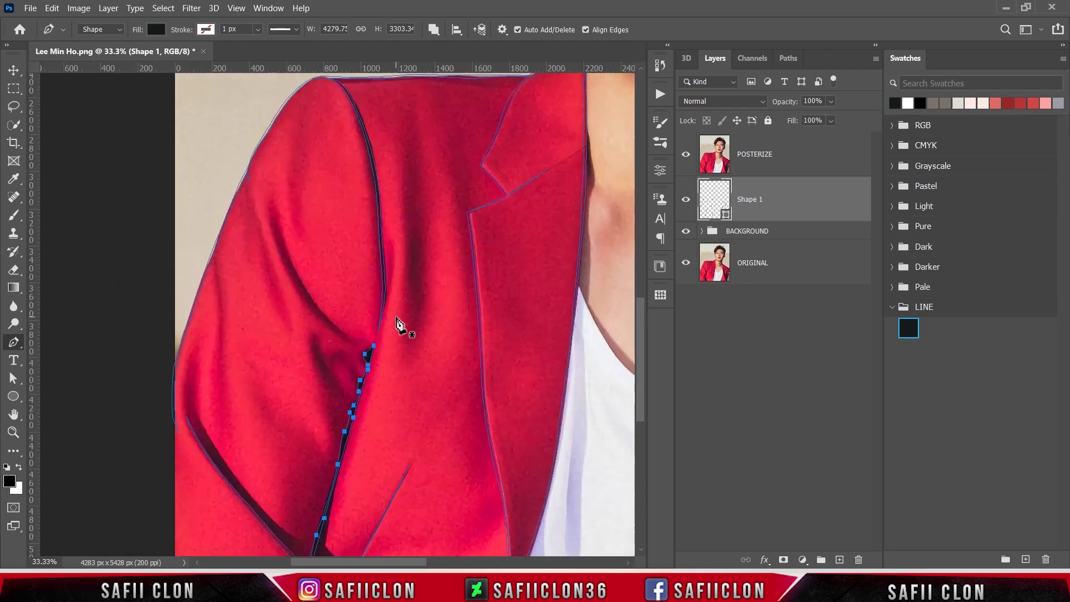
Draw a short curved line on the upper jacket.
left_click(276, 220)
left_click_drag(353, 338, 408, 368)
key("Escape")
scroll(394, 371, "up", 1)
scroll(395, 370, "up", 1)
scroll(609, 417, "right", 10)
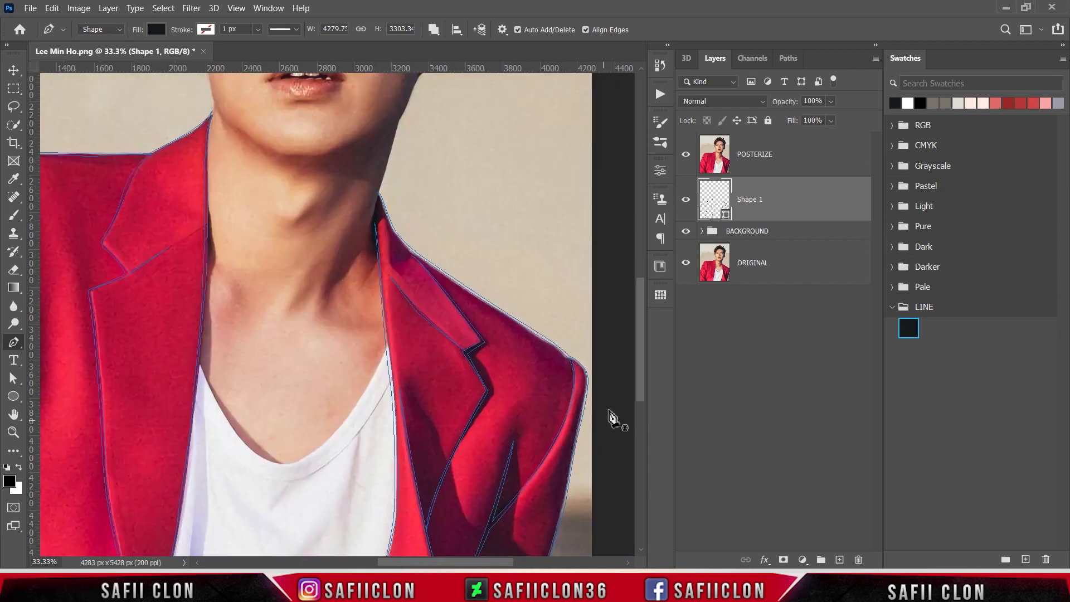
scroll(640, 418, "down", 3)
scroll(639, 402, "up", 2)
Zoom to 50% and trace the white shirt's curved neckline with pen anchors.
key("ctrl+plus")
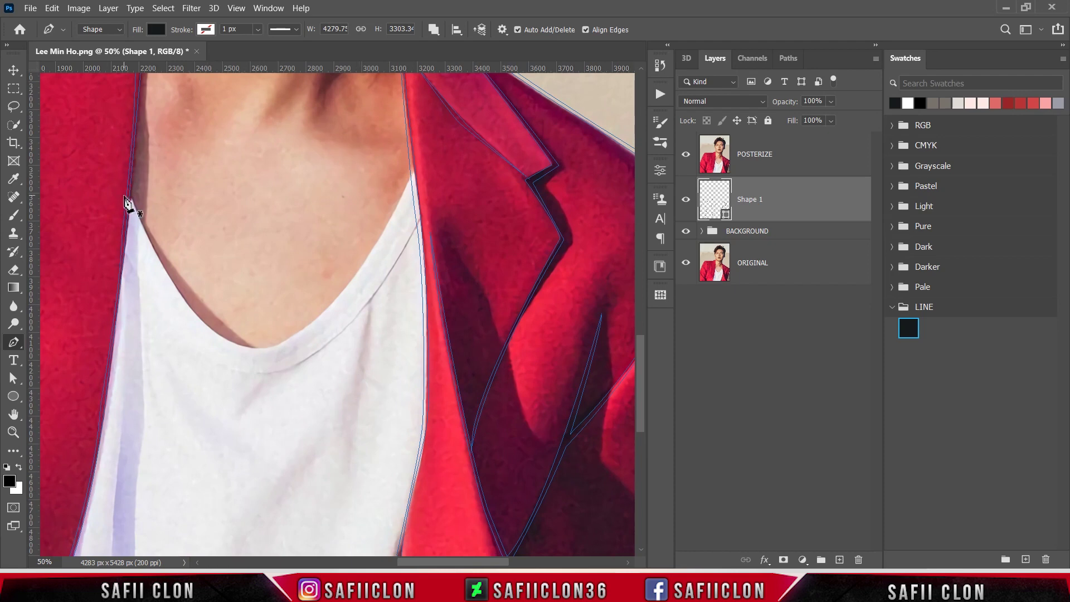
left_click(130, 190)
left_click_drag(188, 305, 207, 323)
left_click_drag(290, 336, 339, 308)
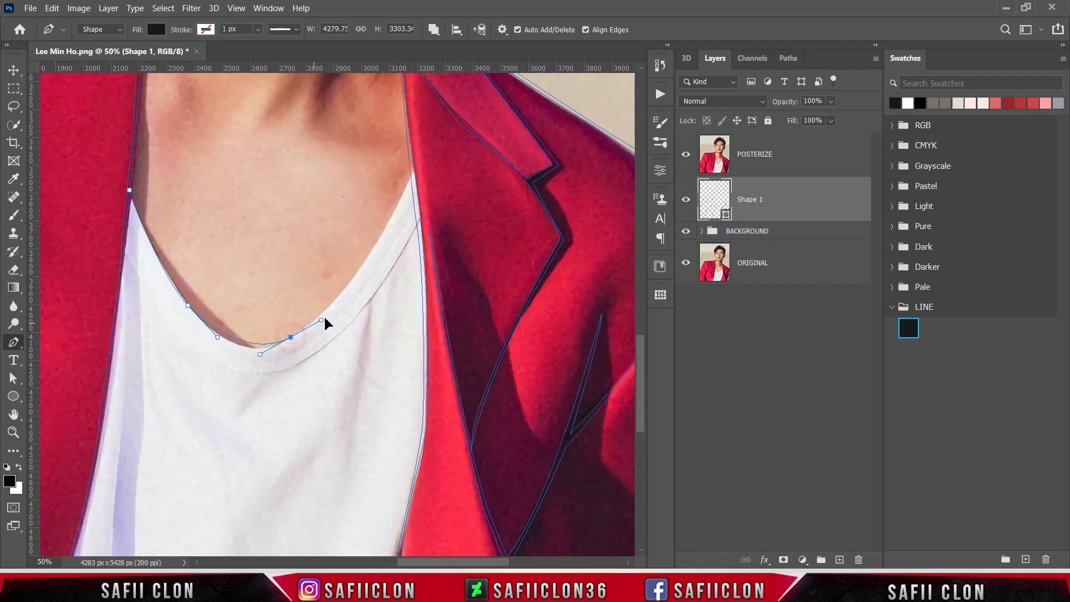
left_click(412, 174)
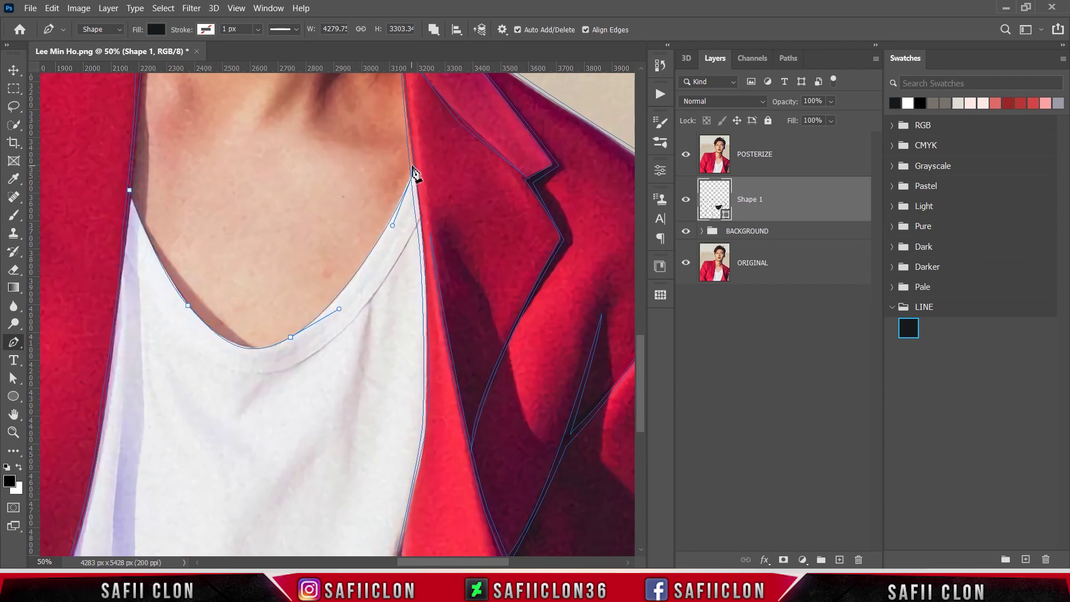
left_click(412, 166)
left_click_drag(288, 332, 221, 366)
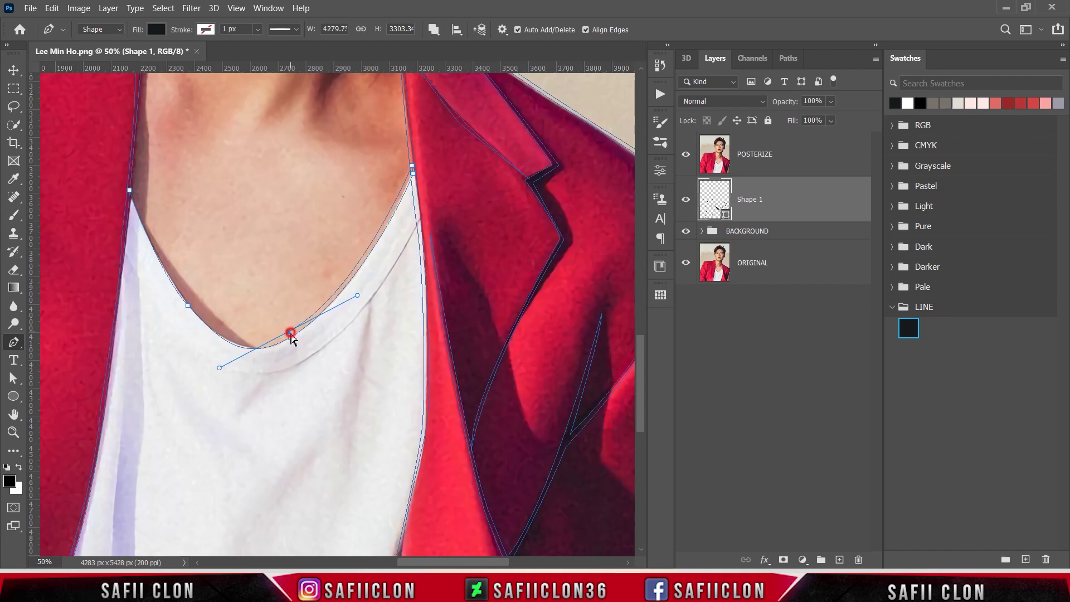
left_click(289, 333, "alt")
left_click(189, 304, "ctrl")
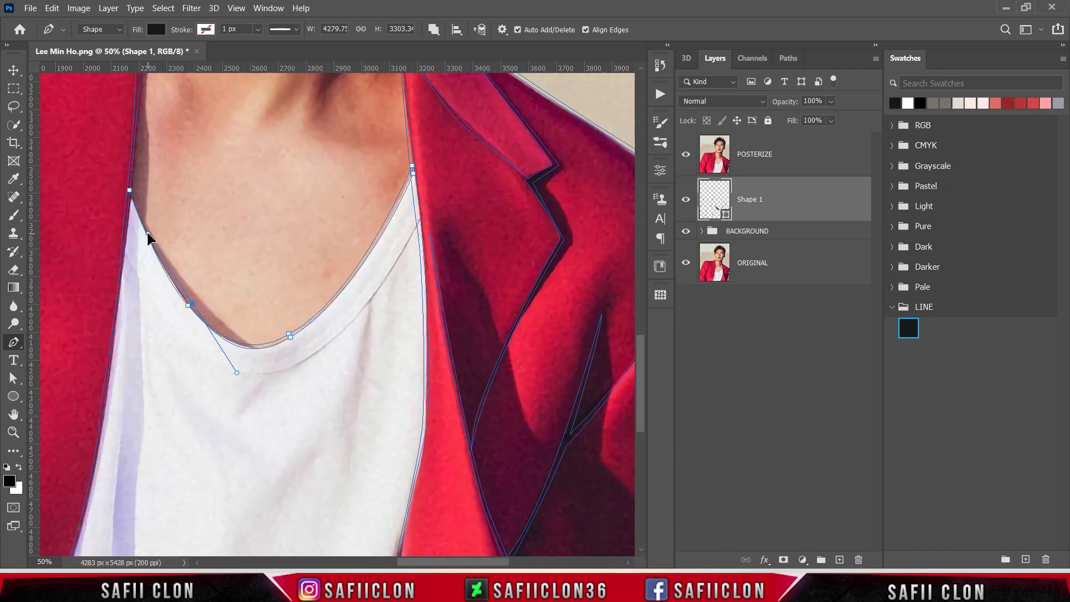
left_click(189, 305, "alt")
Make the neckline's top point a sharp corner, trim curve handles, and finish the path.
left_click_drag(130, 188, 110, 118)
left_click(130, 187, "alt")
scroll(312, 406, "down", 5)
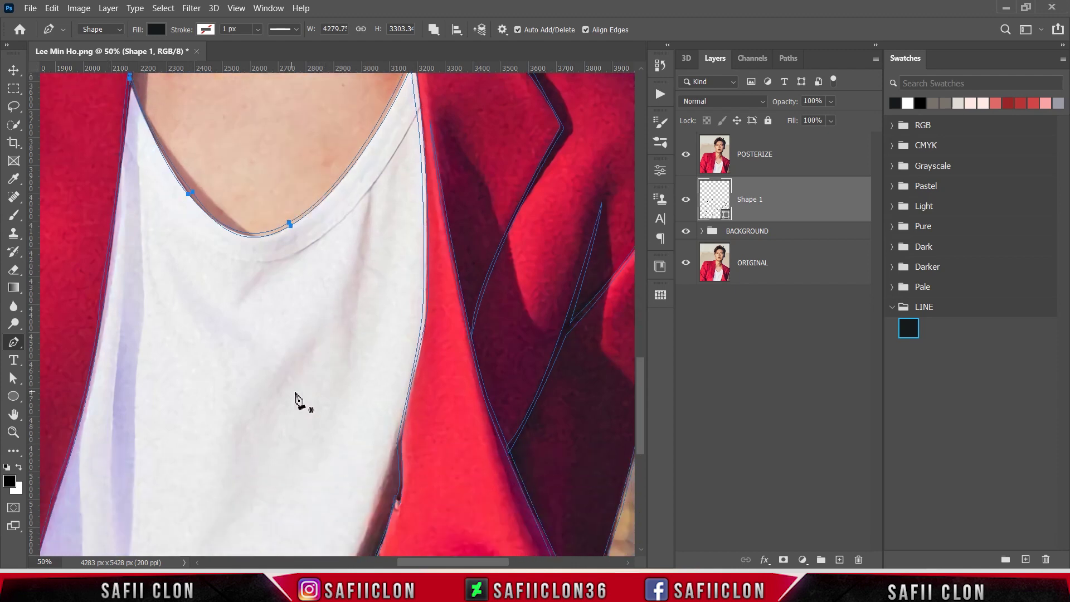
scroll(401, 234, "up", 2)
mouse_move(211, 294)
left_mouse_down()
mouse_move(89, 270)
mouse_move(88, 241)
left_mouse_up()
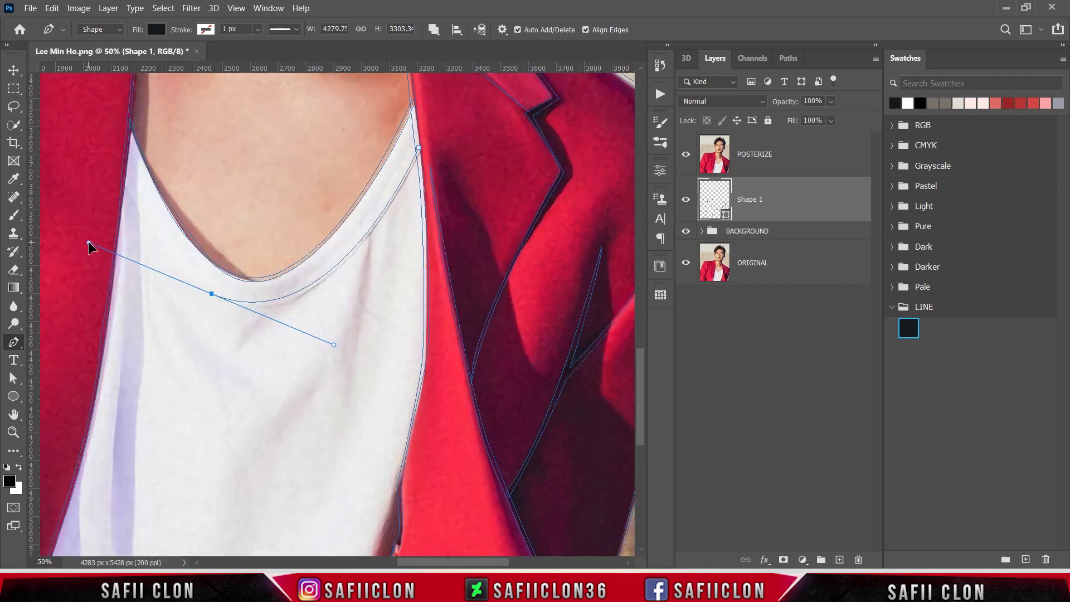
left_click(211, 293, "alt")
left_click_drag(418, 148, 522, 78)
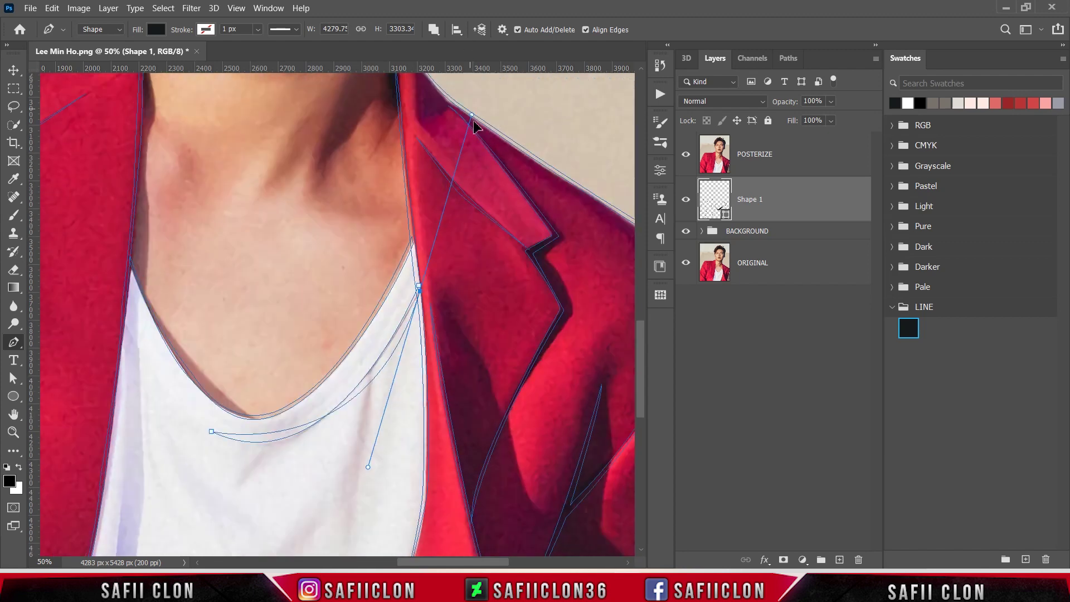
key("Escape")
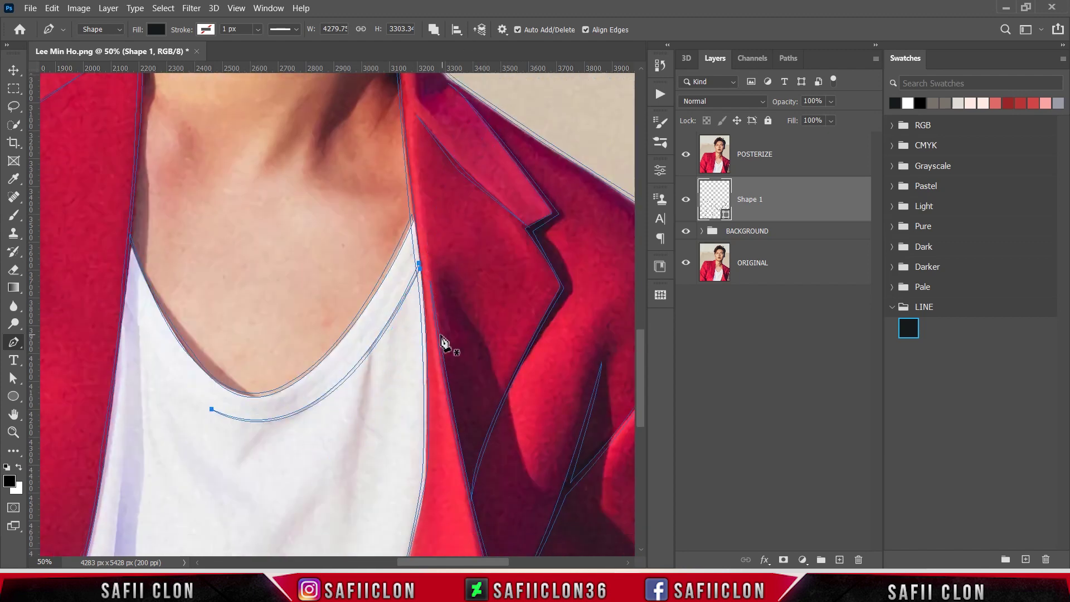
scroll(434, 343, "down", 5)
Begin a line down the shirt's left edge.
left_click(120, 219)
left_click(111, 319)
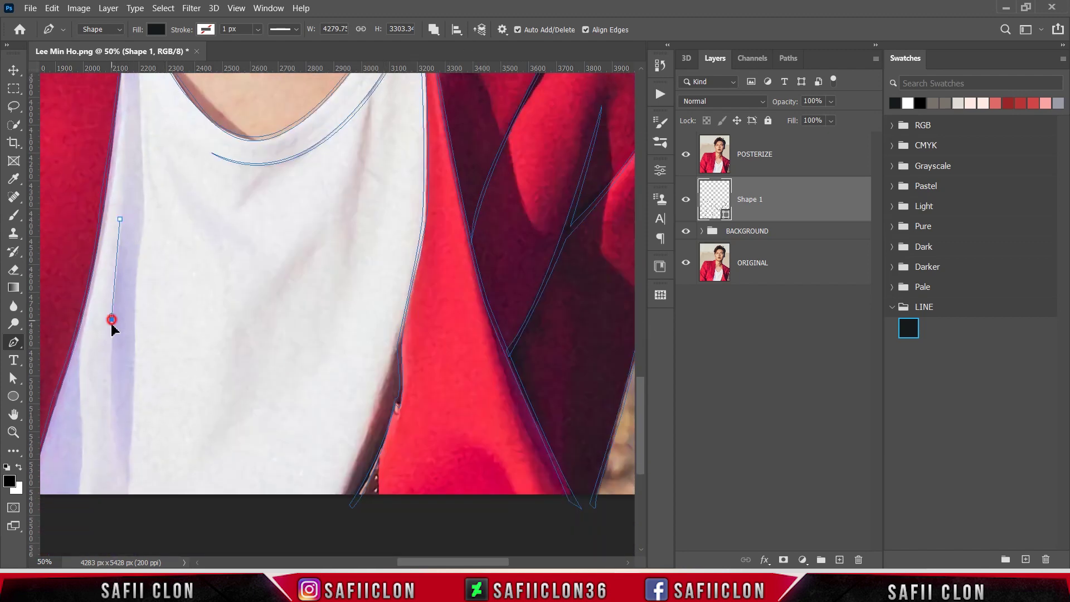
left_click_drag(640, 390, 627, 266)
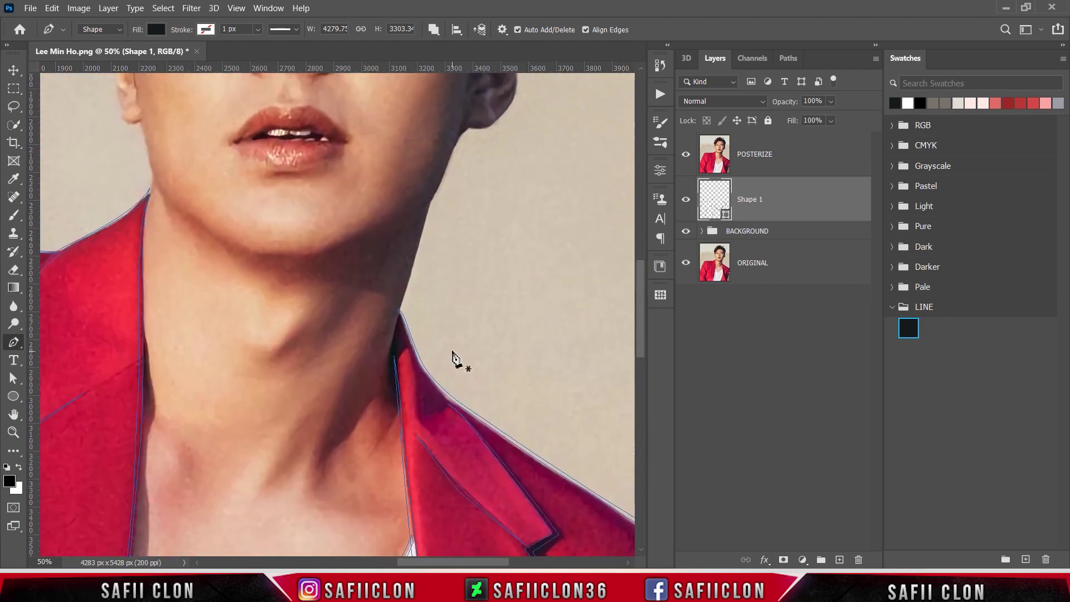
Start a path up the right side of the neck along the neck crease.
left_click(319, 456)
left_click(342, 385)
left_click(379, 321)
scroll(363, 445, "up", 1)
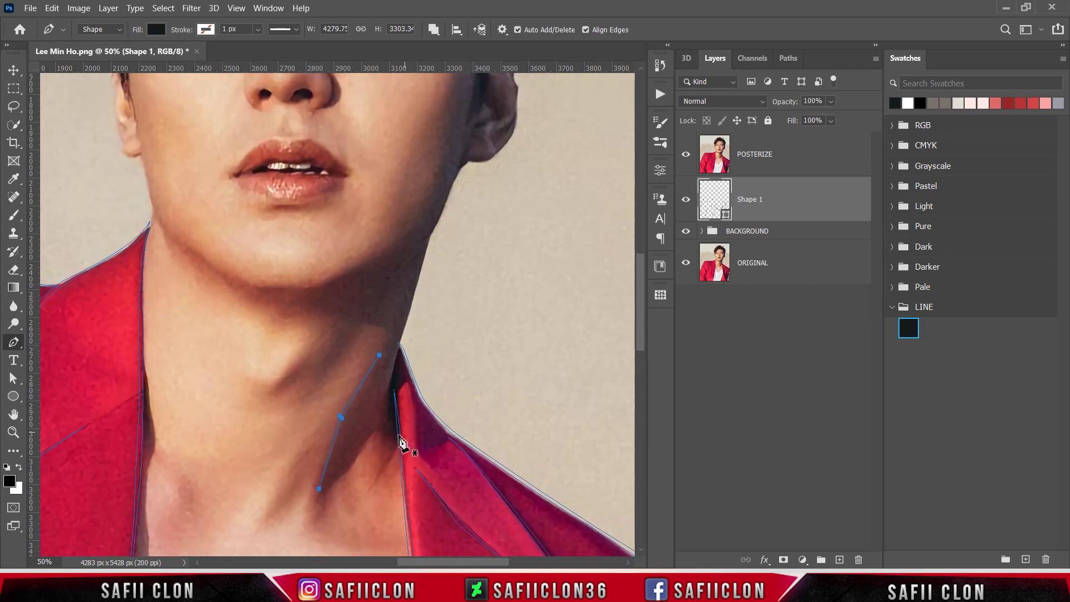
left_click(368, 490)
scroll(426, 434, "up", 1)
scroll(426, 433, "up", 1)
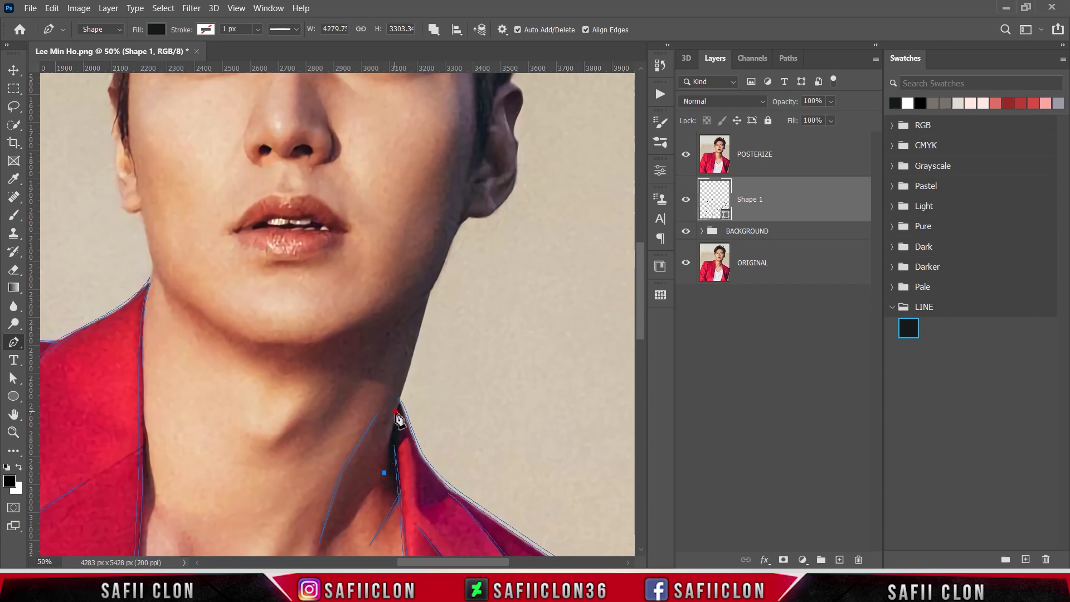
left_click_drag(395, 411, 399, 399)
left_click_drag(422, 316, 426, 306)
scroll(429, 299, "up", 2)
Continue the path up the jaw below the ear and along the ear's edge.
left_click(455, 290)
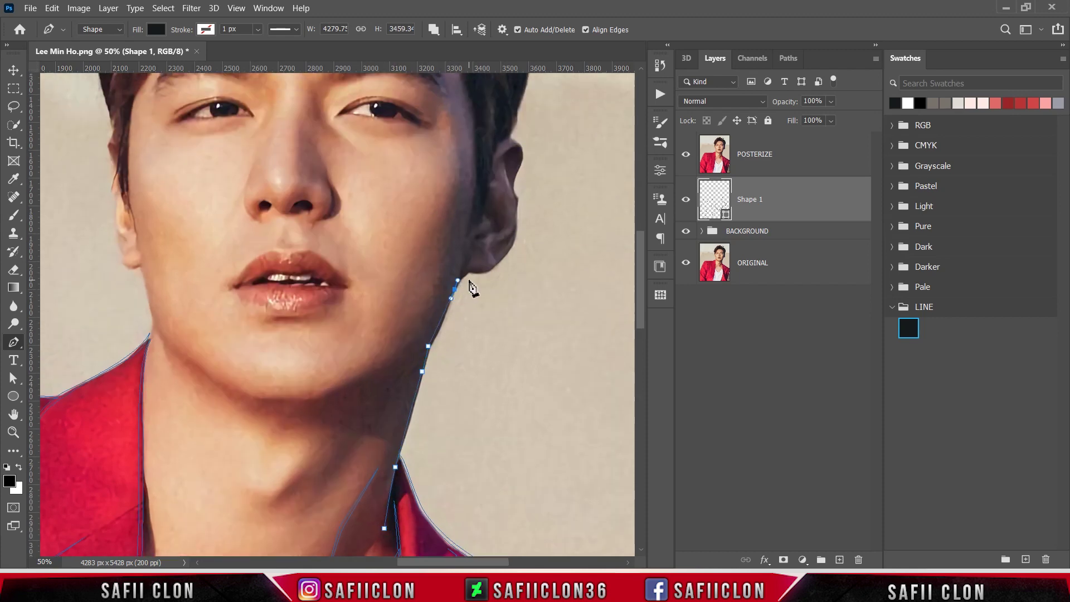
scroll(472, 289, "up", 1)
scroll(472, 289, "right", 3)
left_click(392, 261)
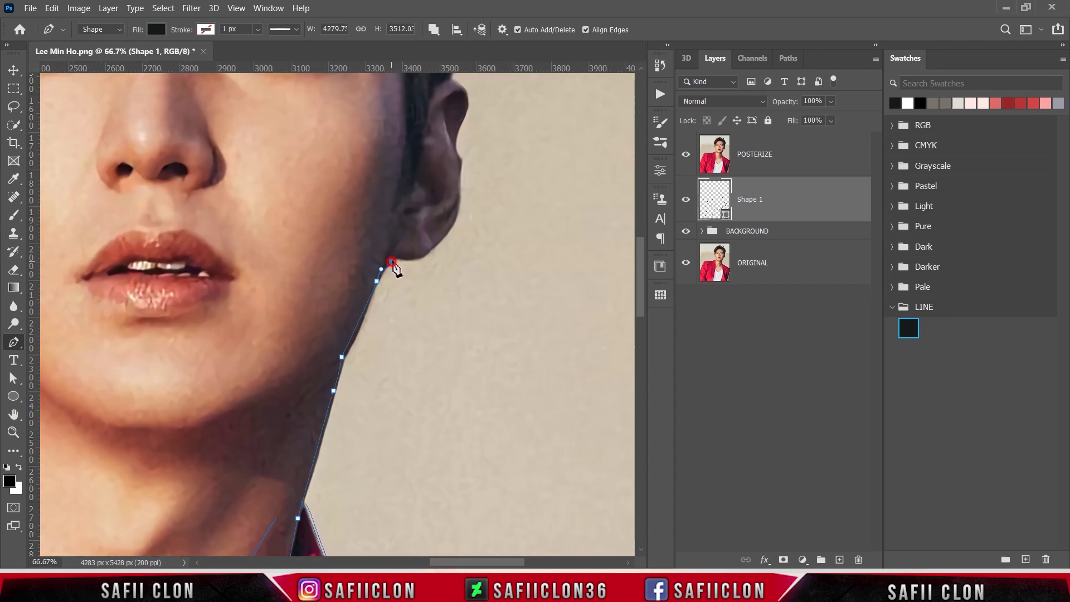
left_click(460, 203)
scroll(461, 198, "up", 1)
left_click(460, 236)
left_click_drag(457, 211, 469, 173)
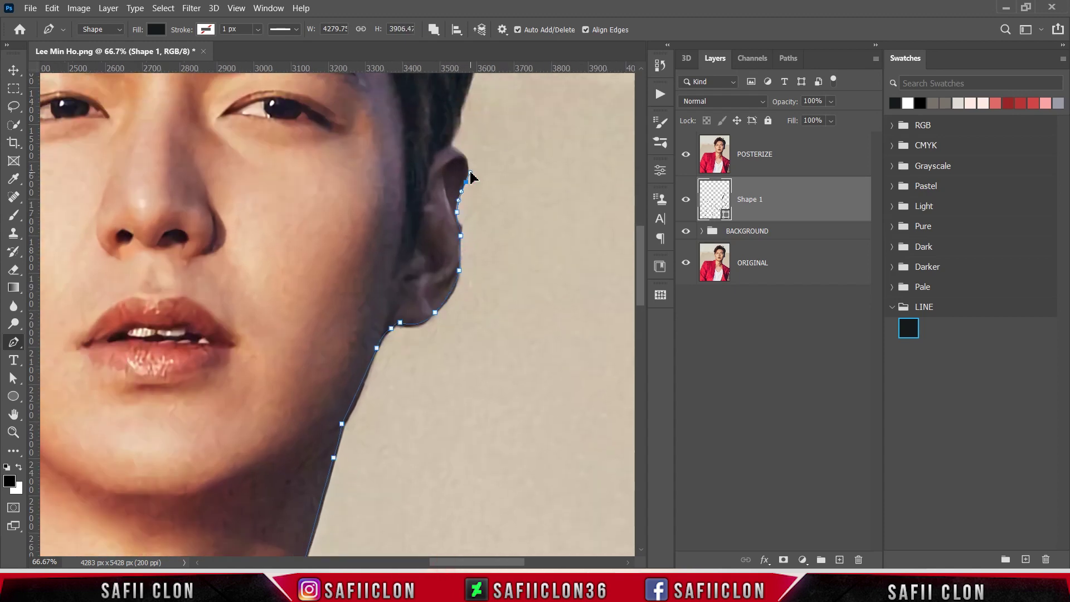
scroll(466, 167, "up", 1)
left_click_drag(444, 226, 429, 262)
Zoom to 100% and curve the path over the top and outer edge of the ear.
key("ctrl+plus")
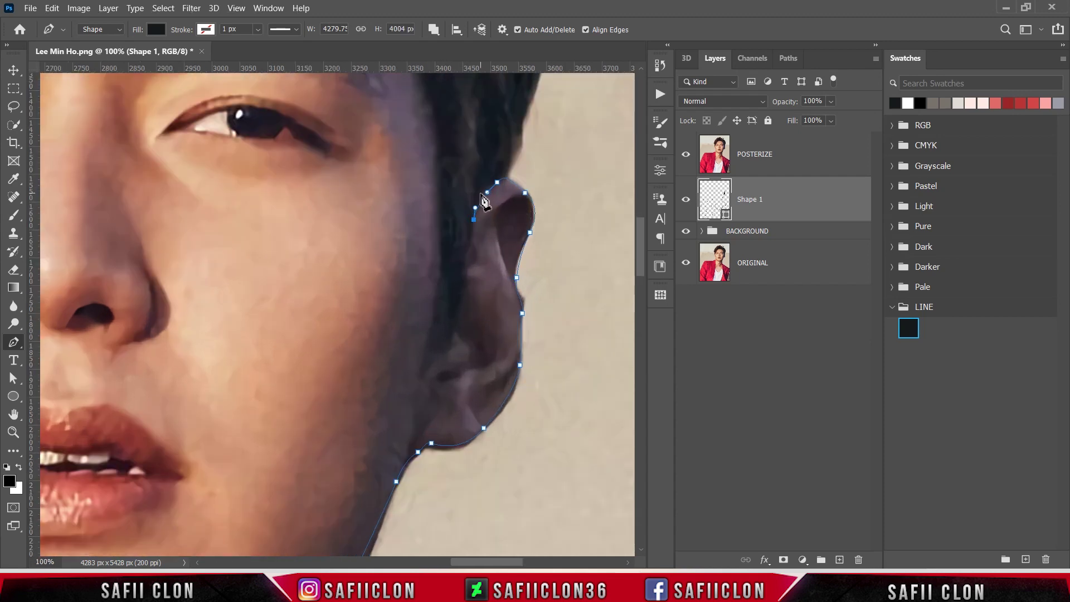
left_click(481, 193)
left_click(510, 174)
mouse_move(508, 175)
left_mouse_down()
mouse_move(538, 201)
mouse_move(522, 256)
left_mouse_up()
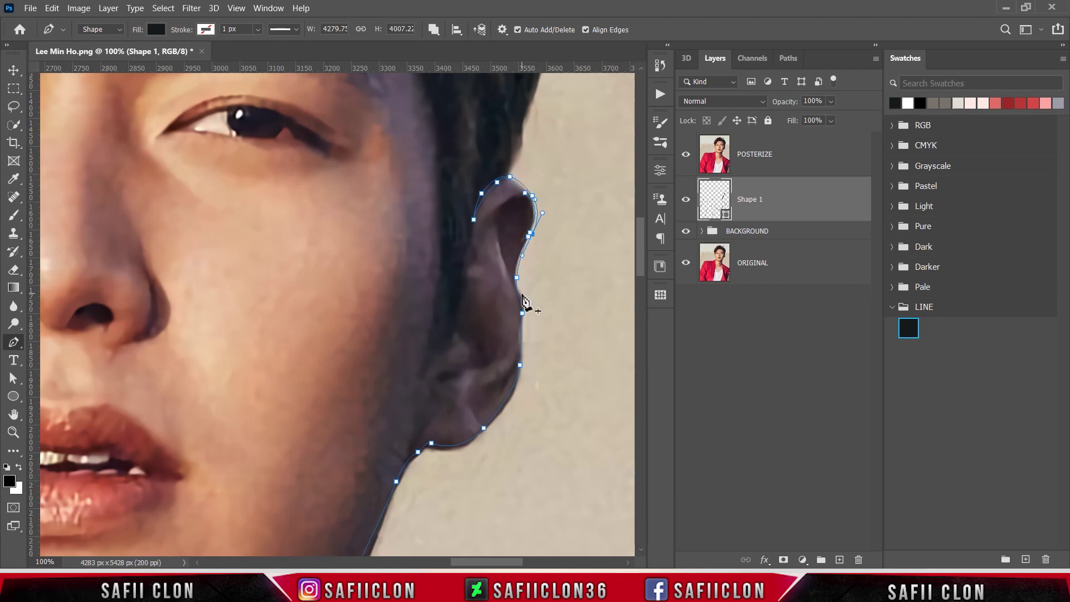
left_click_drag(524, 296, 532, 311)
scroll(527, 306, "down", 2)
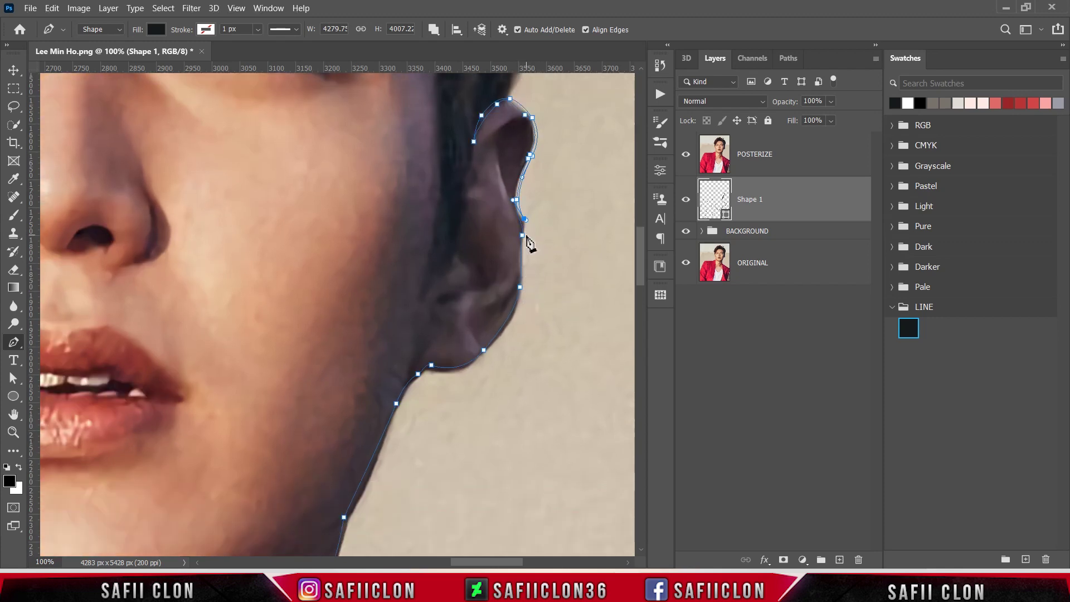
left_click_drag(526, 296, 527, 304)
left_click_drag(484, 351, 420, 377)
Bring the path back down the neck edge to the red collar.
scroll(420, 377, "down", 3)
left_click_drag(380, 330, 363, 353)
scroll(363, 352, "down", 3)
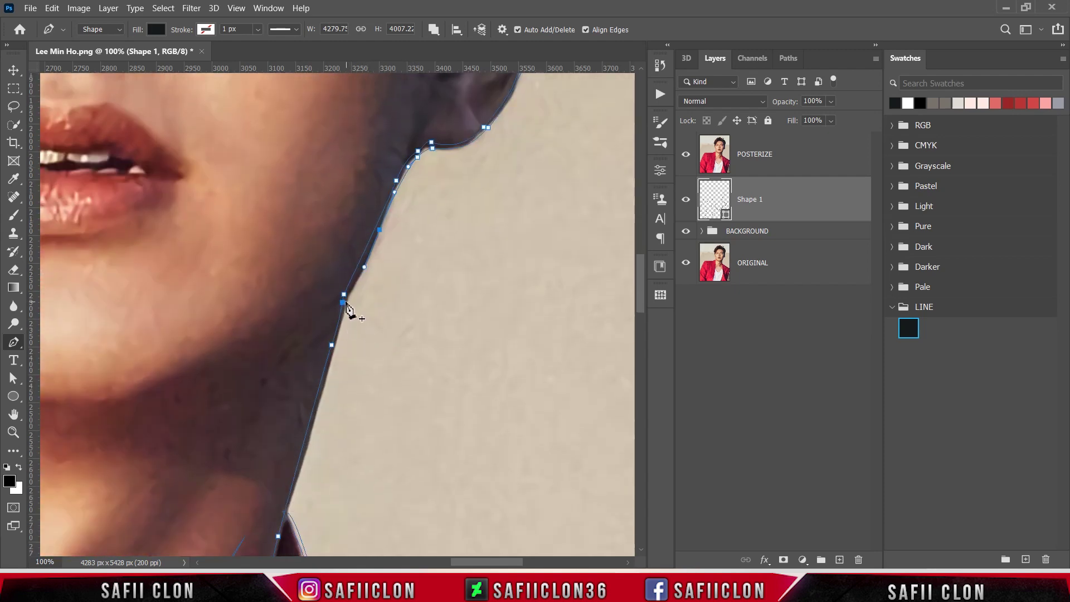
scroll(349, 311, "down", 2)
scroll(321, 315, "down", 3)
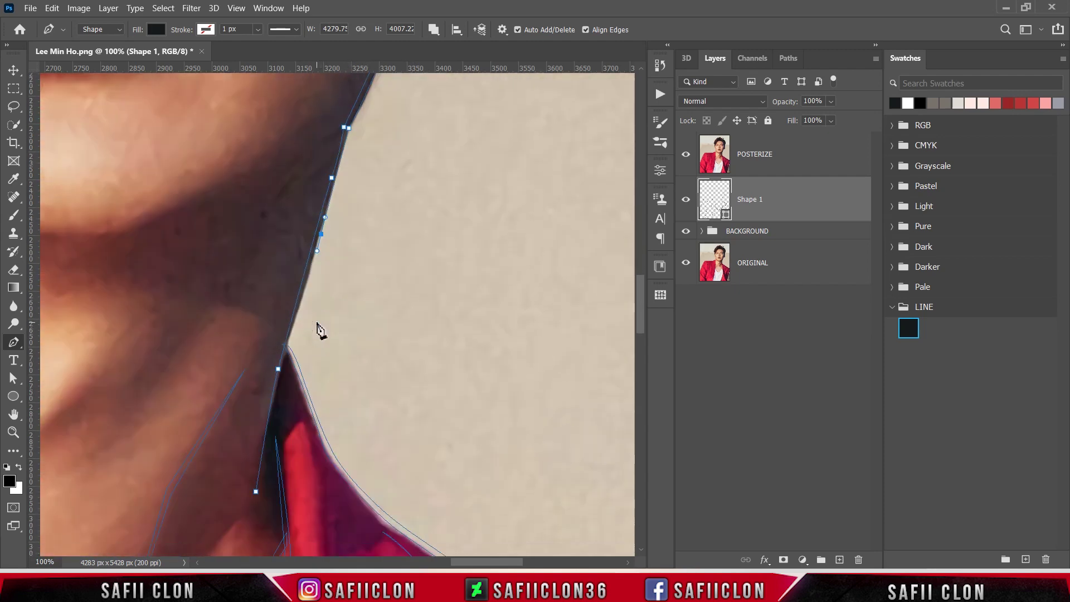
left_click_drag(256, 447, 250, 518)
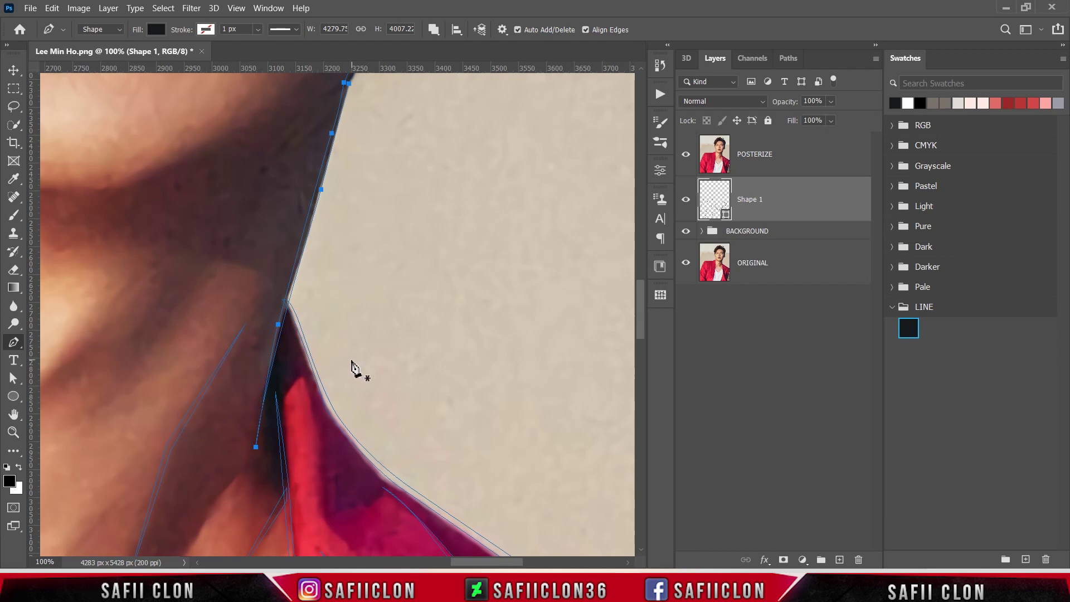
scroll(353, 365, "down", 1)
scroll(329, 329, "up", 1)
scroll(329, 310, "up", 2)
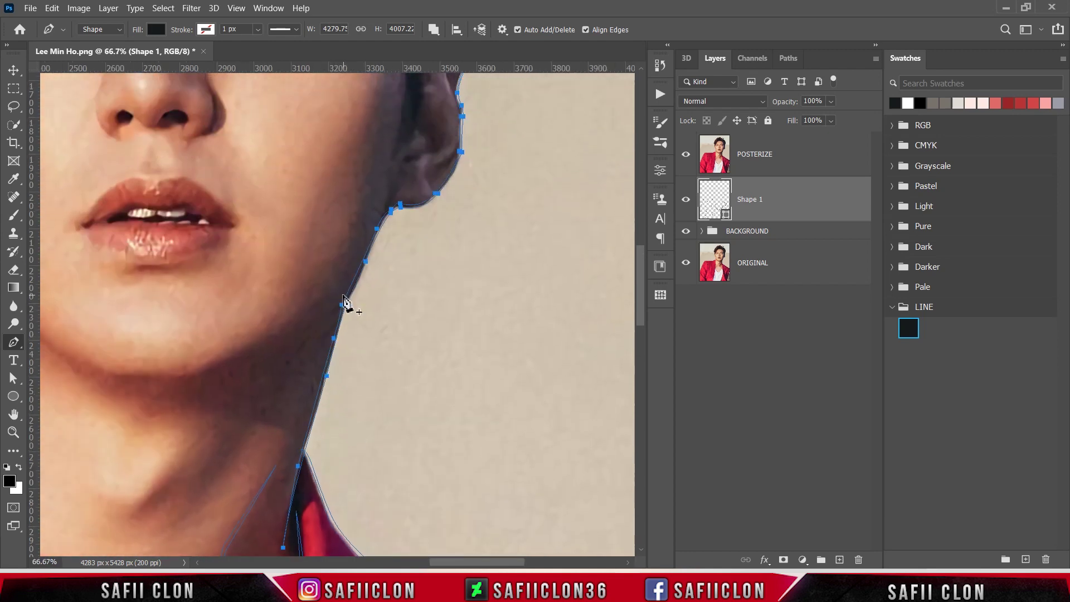
scroll(312, 362, "left", 5)
scroll(294, 405, "up", 1)
Start a path at the left cheek and curve it along the jaw and under the chin.
scroll(290, 403, "up", 2)
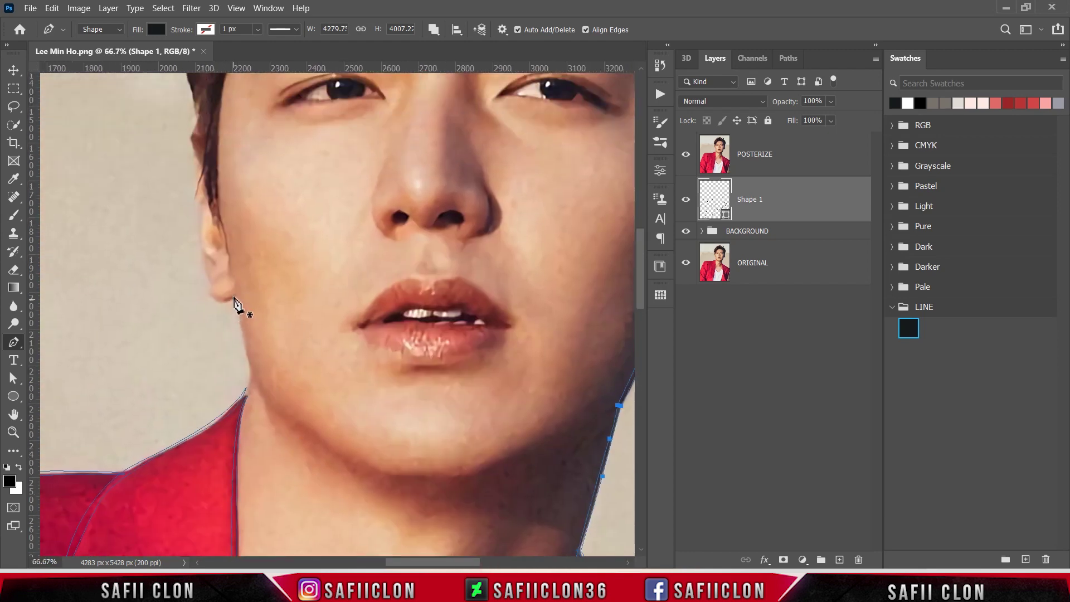
left_click(226, 252)
left_click_drag(240, 322, 244, 339)
left_click_drag(266, 395, 283, 413)
left_click_drag(332, 441, 404, 477)
scroll(480, 540, "right", 2)
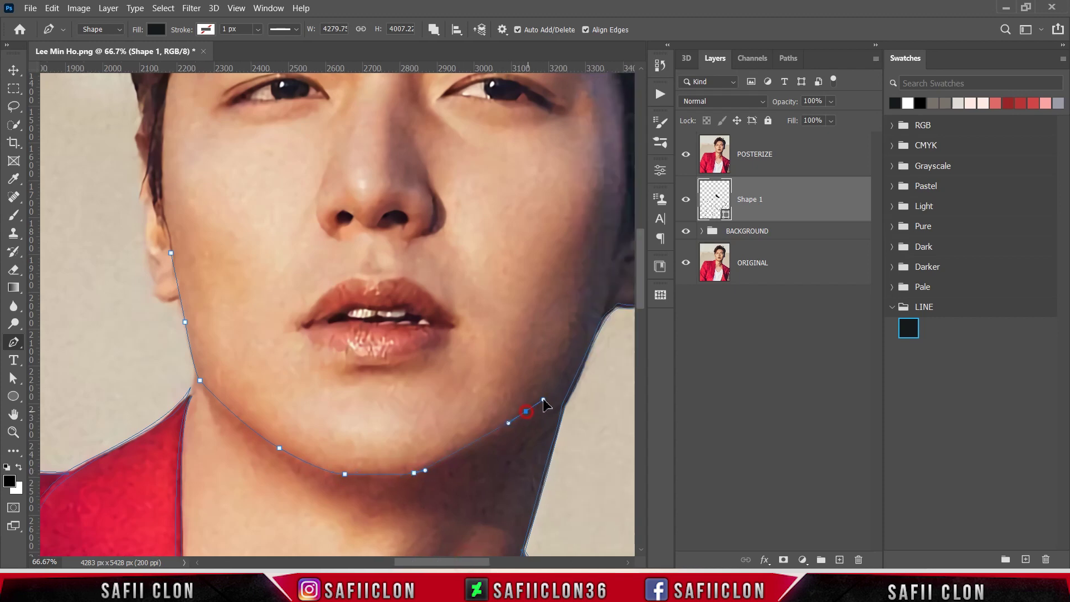
mouse_move(529, 415)
left_mouse_down()
mouse_move(548, 397)
mouse_move(545, 404)
left_mouse_up()
left_click_drag(416, 475, 326, 518)
Remove direction handles from the chin and left jaw anchors to sharpen the corners.
left_click(420, 474)
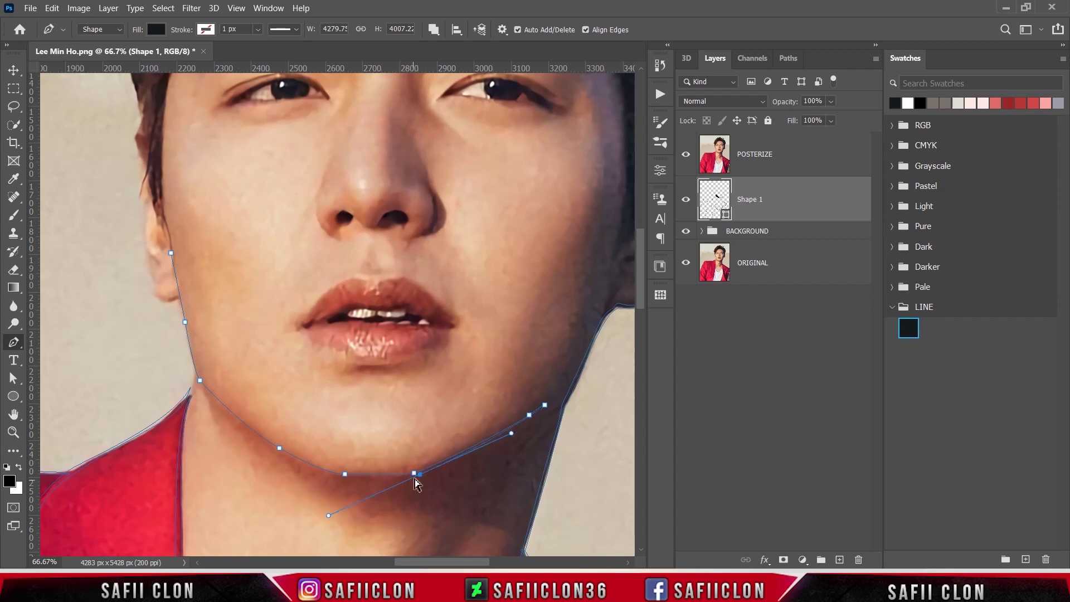
left_click(345, 477)
left_click_drag(292, 481, 289, 479)
left_click(345, 478)
left_click(280, 452)
left_click(199, 381)
key("ctrl+plus")
Extend the jaw path around the earlobe and up the ear to the hairline.
scroll(390, 447, "left", 5)
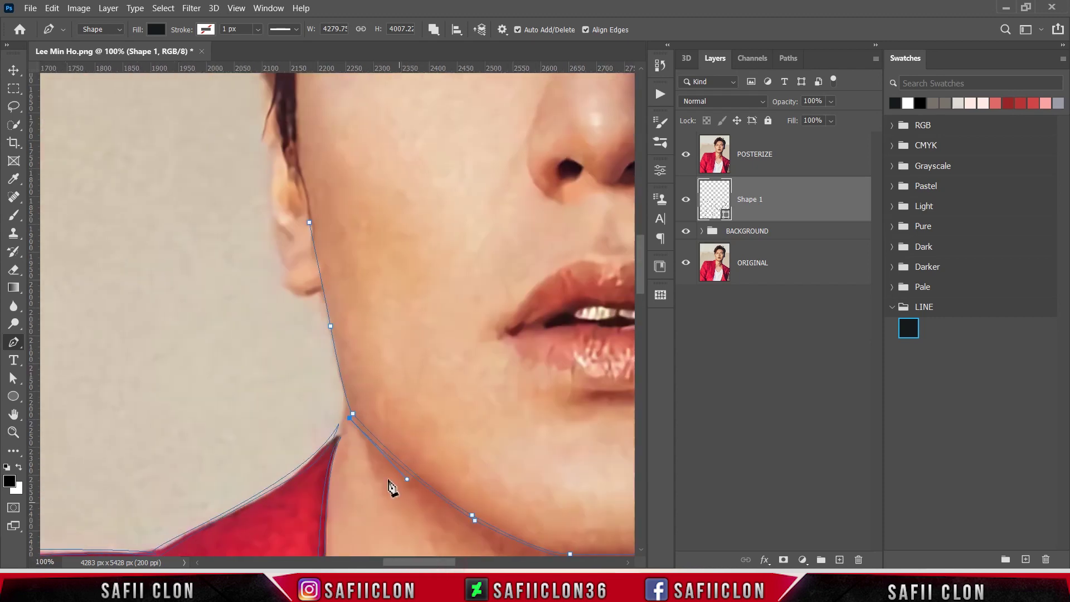
left_click(350, 417)
left_click(322, 298)
left_click(305, 296)
left_click(285, 282)
scroll(284, 276, "up", 2)
left_click(276, 260)
left_click(291, 270)
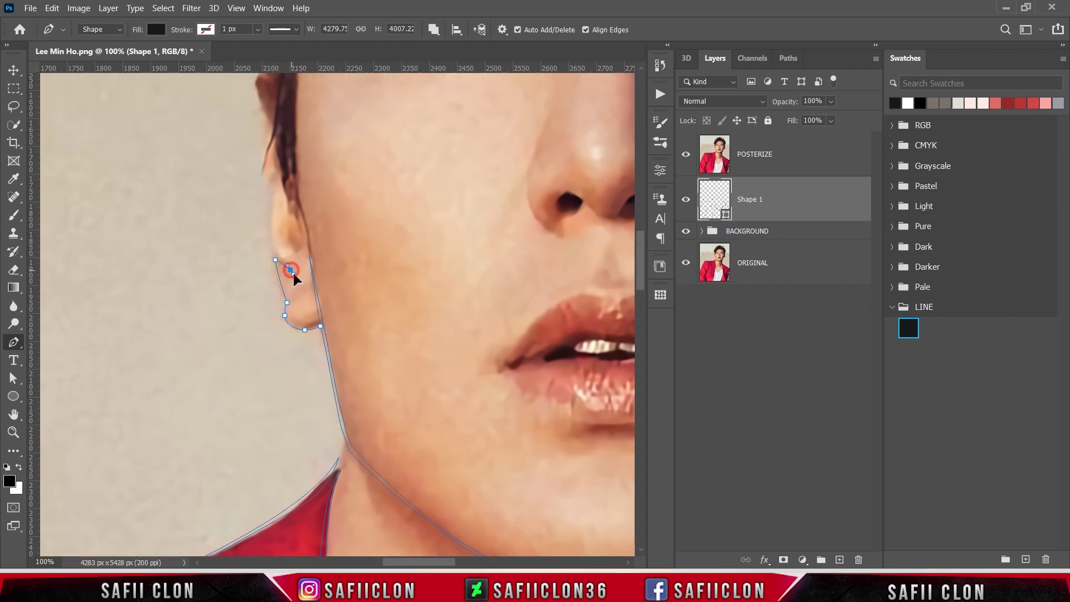
left_click(275, 252)
scroll(275, 254, "up", 4)
left_click(278, 241)
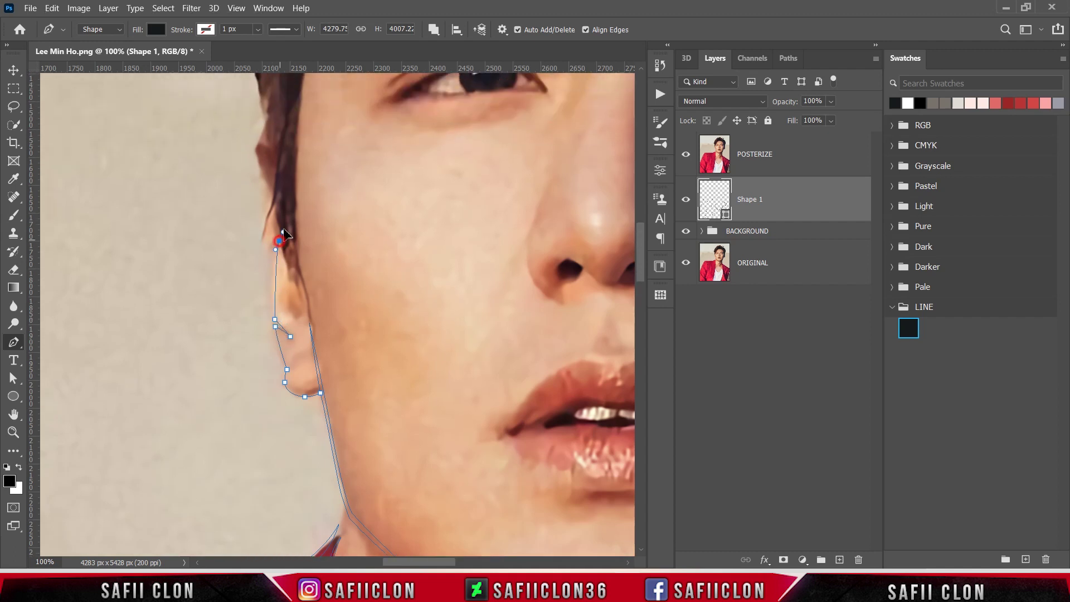
Add anchors down the ear's edge and a small inner-ear curve.
left_click_drag(270, 318, 276, 381)
left_click(281, 365)
left_click(284, 378)
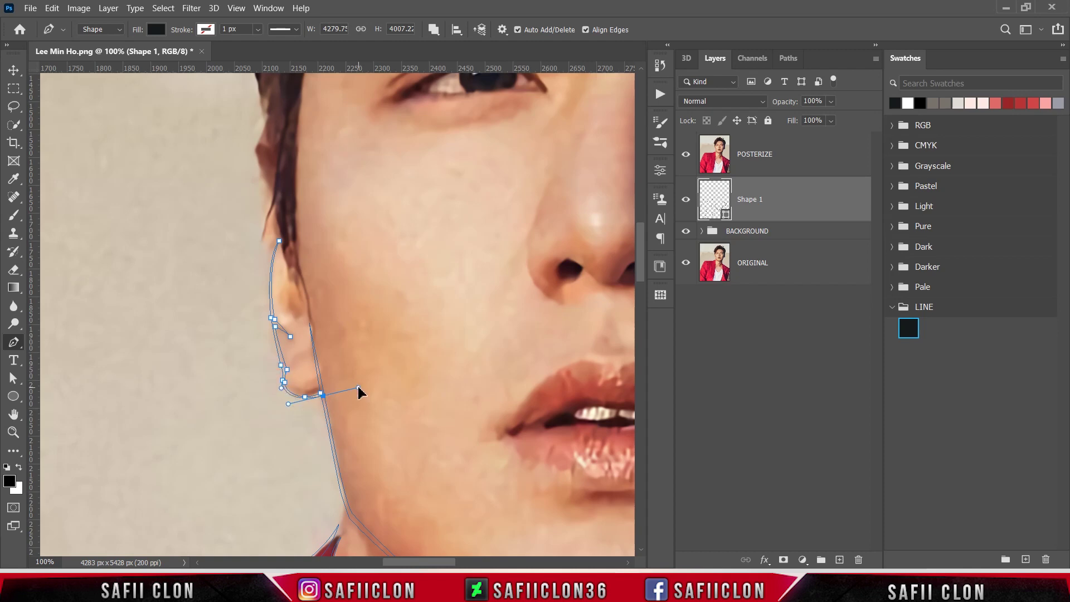
scroll(356, 390, "down", 2, "alt")
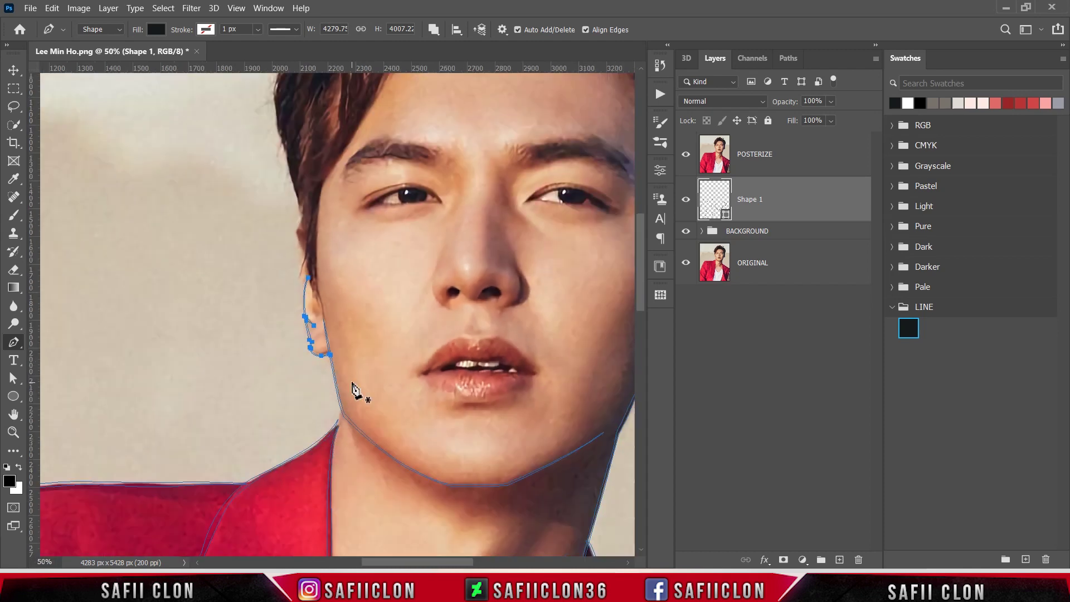
scroll(334, 346, "up", 1, "alt")
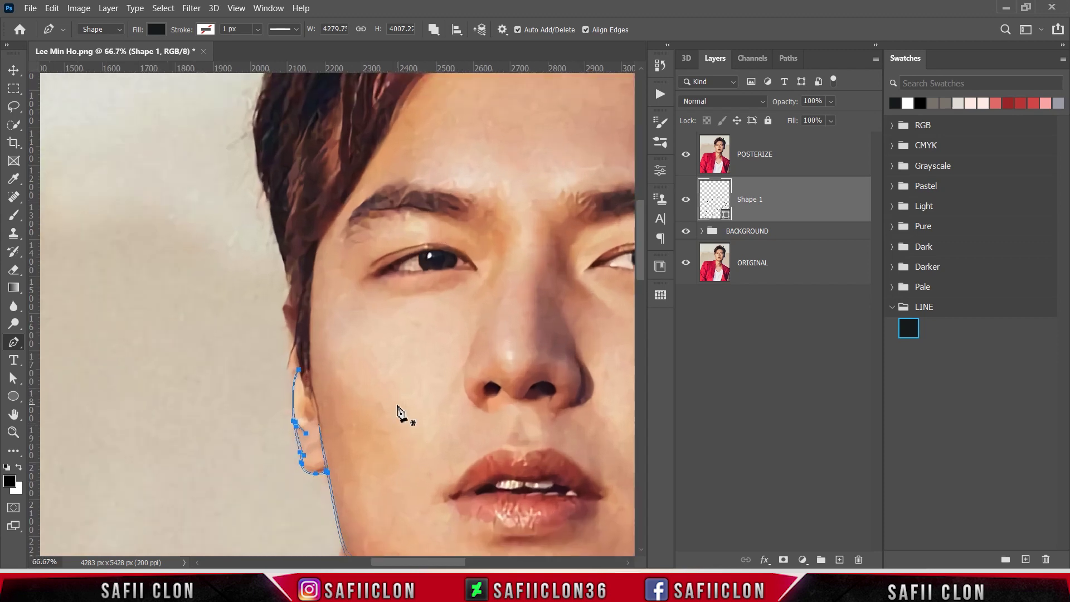
left_click(301, 400)
left_click(317, 418)
scroll(453, 459, "up", 1, "alt")
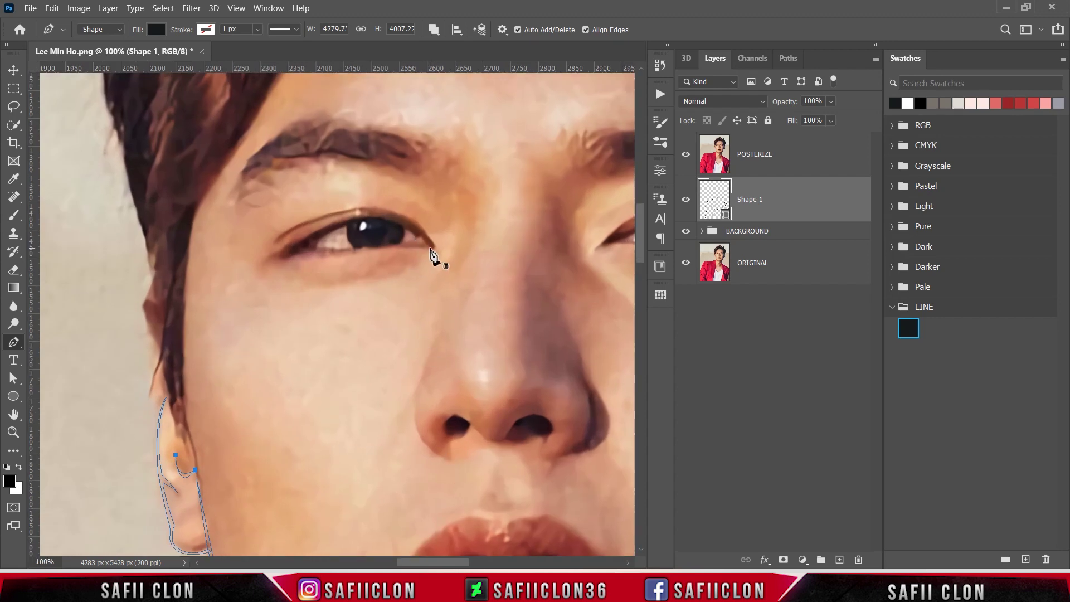
Begin the left eye outline at its corner and curve it around to the inner eye corner.
left_click(415, 238)
mouse_move(359, 219)
left_mouse_down()
mouse_move(322, 226)
mouse_move(319, 254)
left_mouse_up()
key("ctrl+plus")
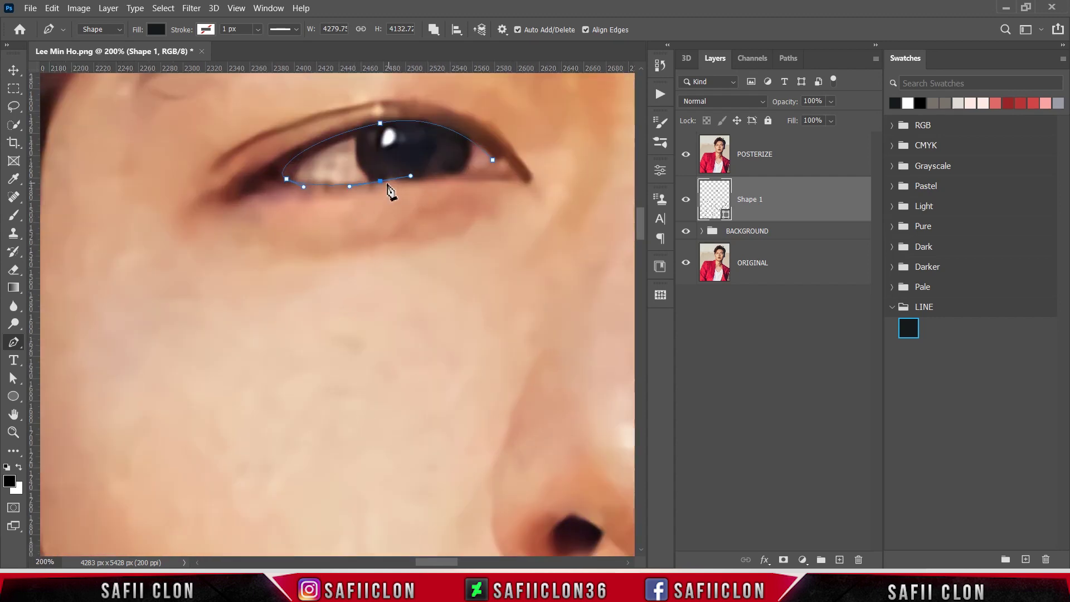
left_click_drag(380, 181, 410, 176)
left_click(284, 183)
mouse_move(255, 189)
left_mouse_down()
mouse_move(247, 206)
mouse_move(243, 187)
left_mouse_up()
left_click(228, 200)
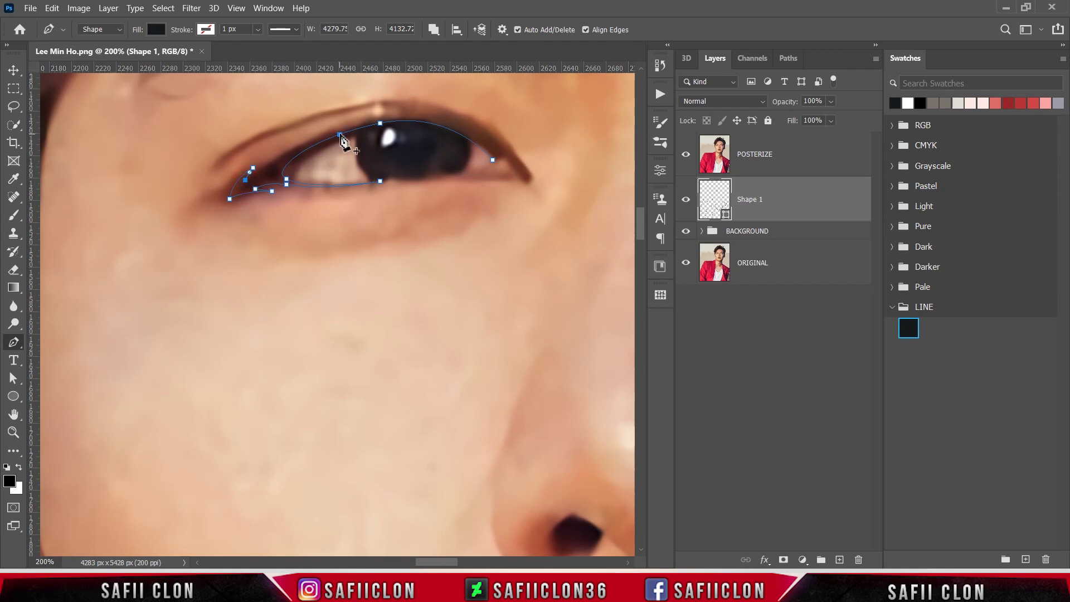
Trace the upper lid to the outer eye corner with curved anchors, breaking the corner handles.
left_click_drag(345, 129, 390, 120)
left_click_drag(496, 157, 551, 207)
left_click(507, 161)
left_click_drag(448, 169, 503, 179)
left_click_drag(458, 176, 440, 181)
Continue the eye path along the lower eyelid back toward the inner corner.
scroll(491, 200, "down", 2)
scroll(501, 207, "up", 1)
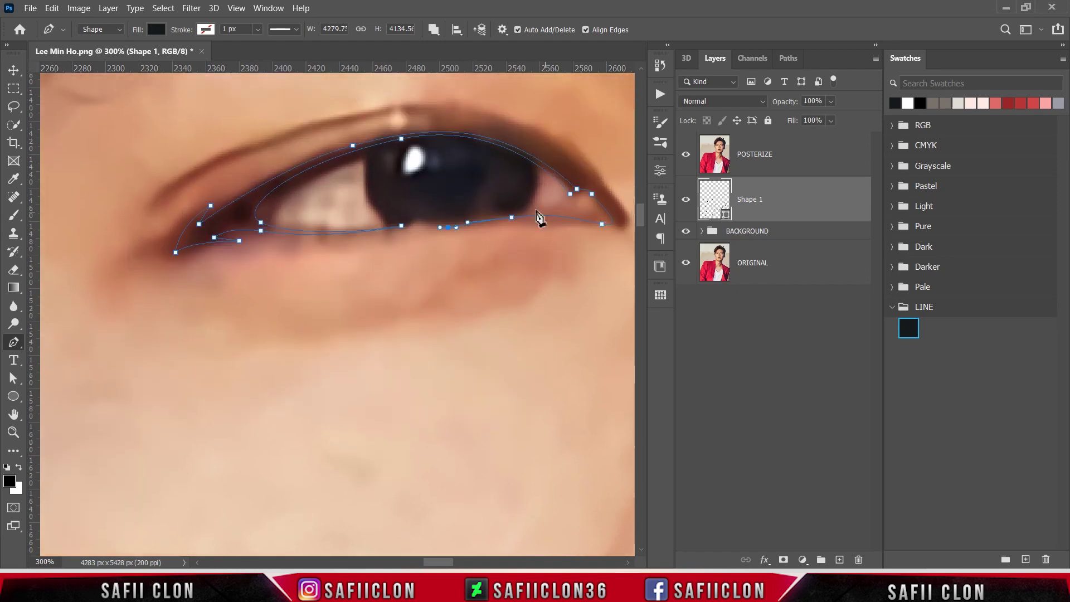
scroll(536, 214, "right", 1)
scroll(390, 223, "right", 2)
left_click_drag(287, 225, 296, 223)
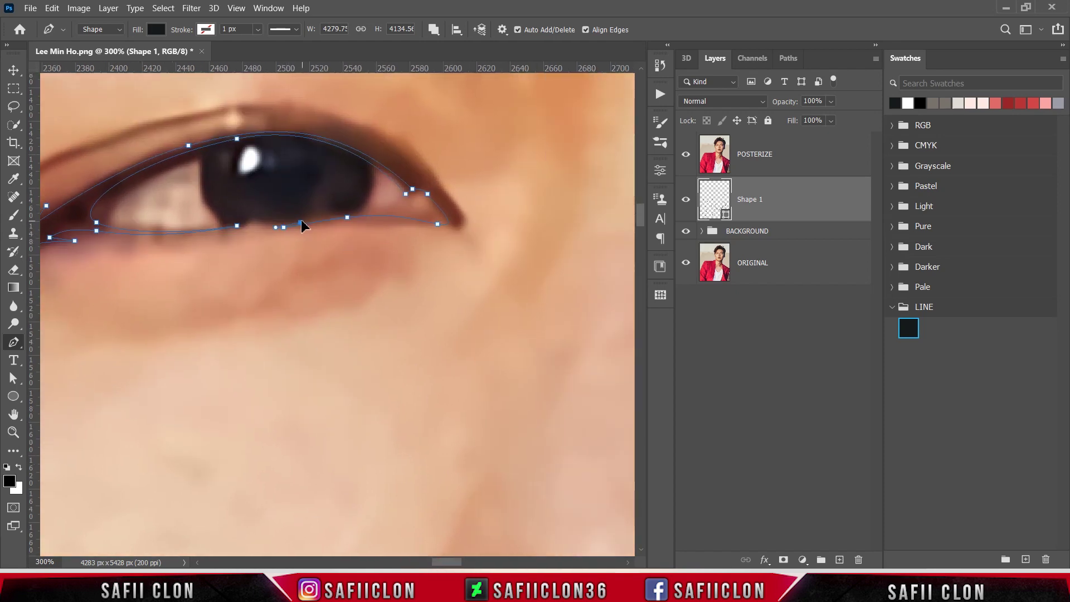
left_click(432, 216)
left_click_drag(453, 562, 448, 561)
left_click(81, 209)
Close the left eye outline at its start anchor and hide POSTERIZE to check the lines.
key("ctrl+minus")
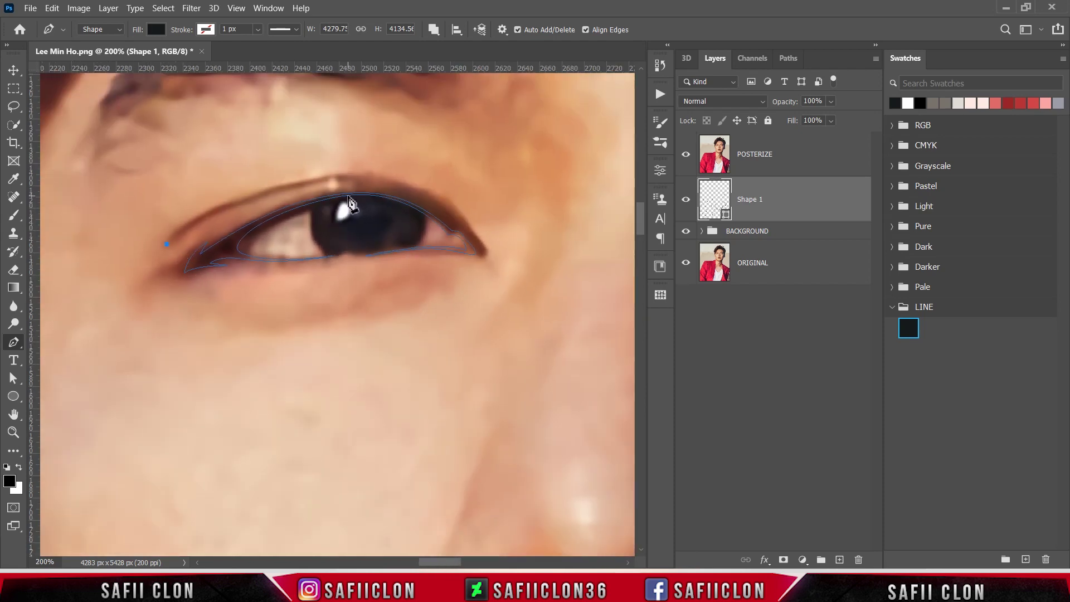
left_click_drag(475, 240, 602, 377)
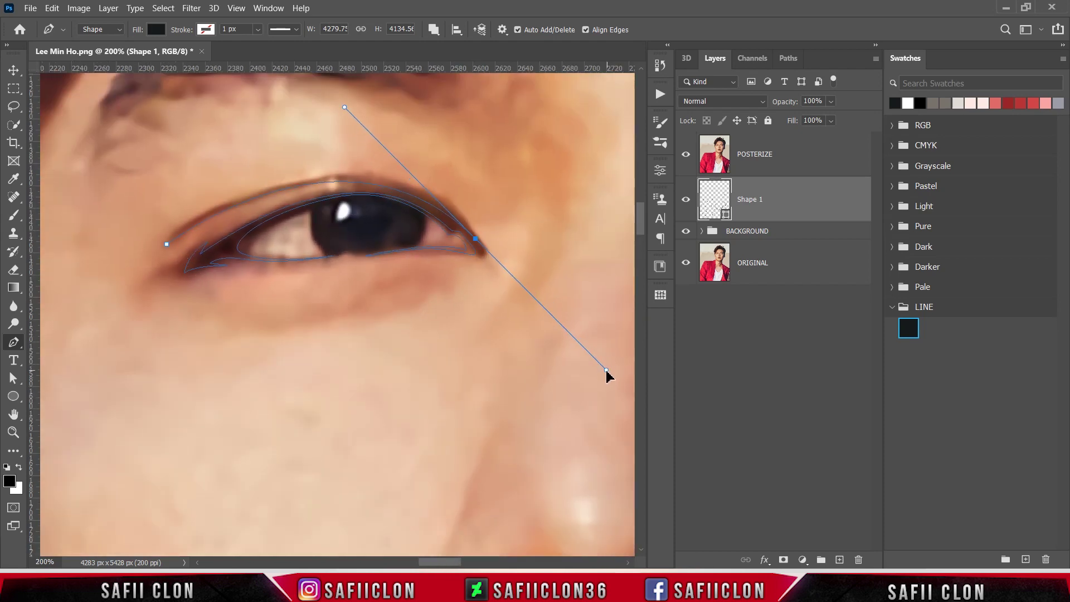
left_click(475, 238, "alt")
mouse_move(167, 246)
left_mouse_down()
mouse_move(397, 332)
mouse_move(382, 369)
mouse_move(149, 395)
left_mouse_up()
left_click_drag(445, 562, 484, 561)
left_click(685, 153)
Start the right eye outline, curving across the lids to a corner anchor at the outer corner.
left_click(337, 254)
left_click_drag(289, 245, 276, 244)
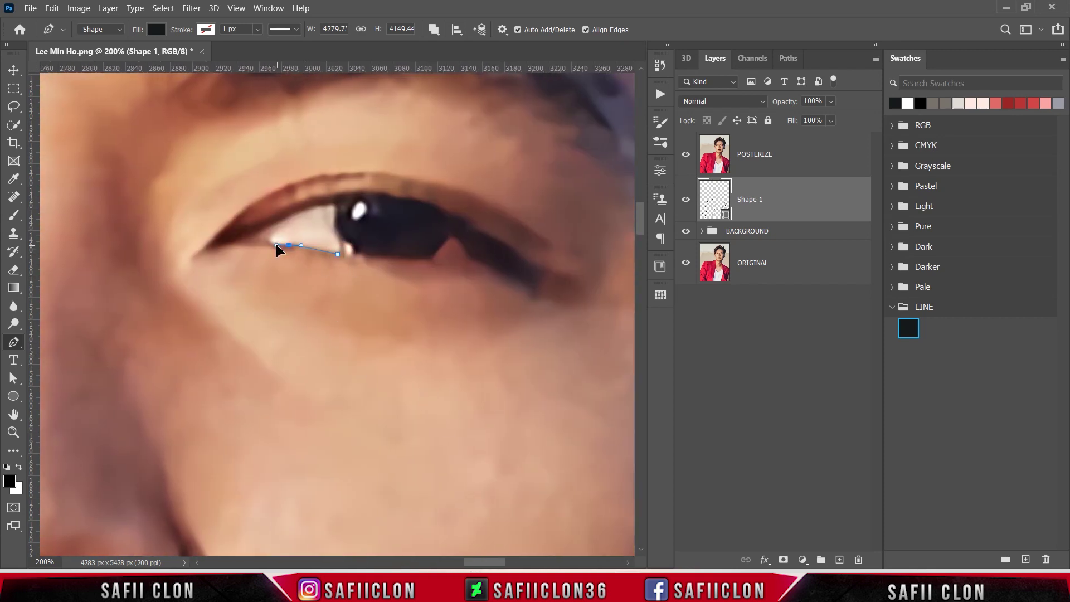
left_click_drag(330, 201, 365, 198)
left_click_drag(485, 246, 535, 294)
left_click(496, 256)
Trace the right eye's lower lid and break the handles at the outer corner anchor.
left_click_drag(433, 258, 381, 255)
left_click(382, 256)
left_click_drag(437, 260, 437, 262)
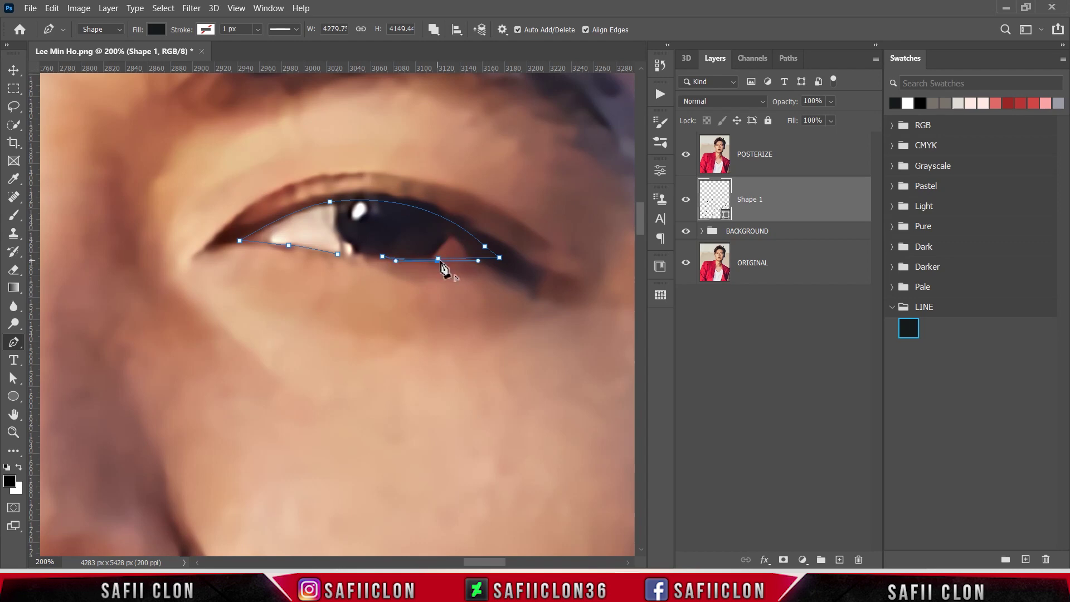
left_click_drag(513, 268, 525, 279)
left_click(528, 286)
Add curved anchors along the upper lid, undoing a misplaced anchor.
left_click_drag(481, 237, 471, 239)
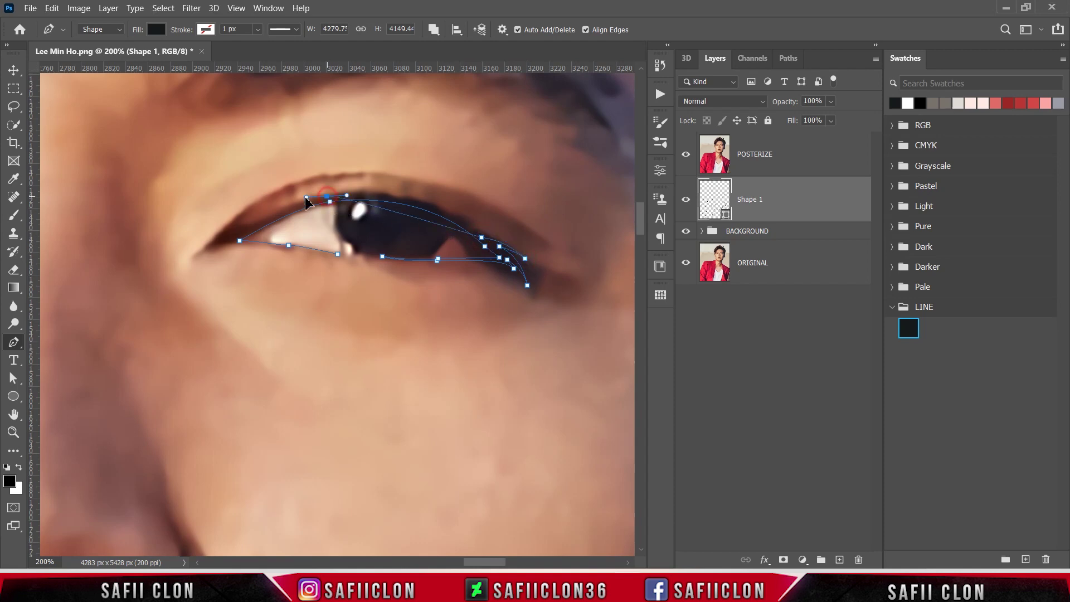
left_click_drag(327, 196, 228, 208)
left_click(326, 196)
left_click(330, 199, "alt")
key("ctrl+z")
Reshape the inner corner curve and close the right eye outline.
left_click_drag(152, 287, 138, 293)
left_click(258, 246)
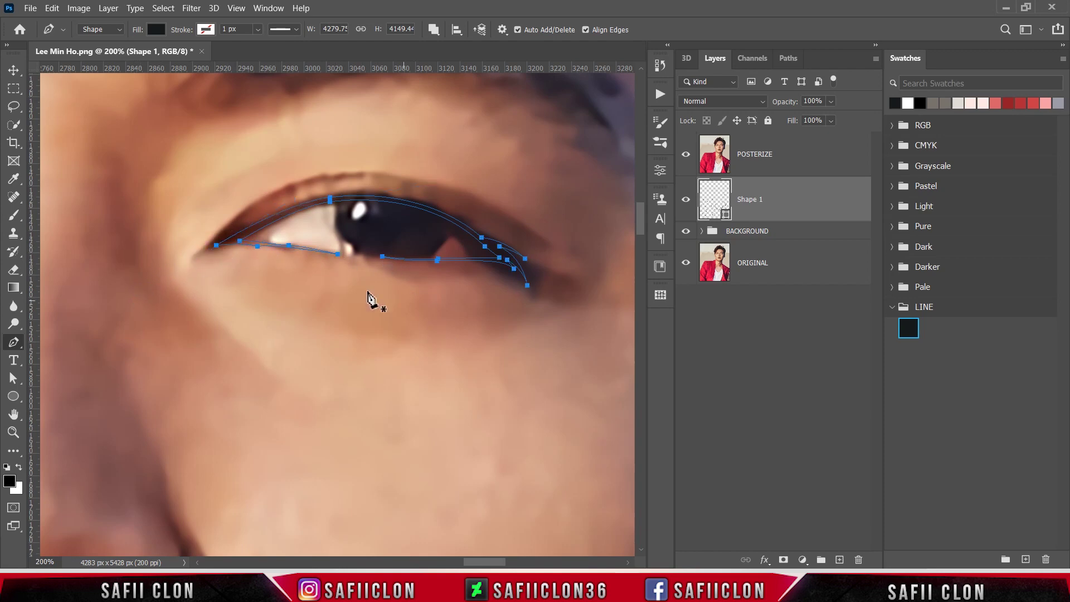
left_click(216, 245)
left_click(341, 87)
left_click(547, 246)
scroll(579, 306, "right", 3)
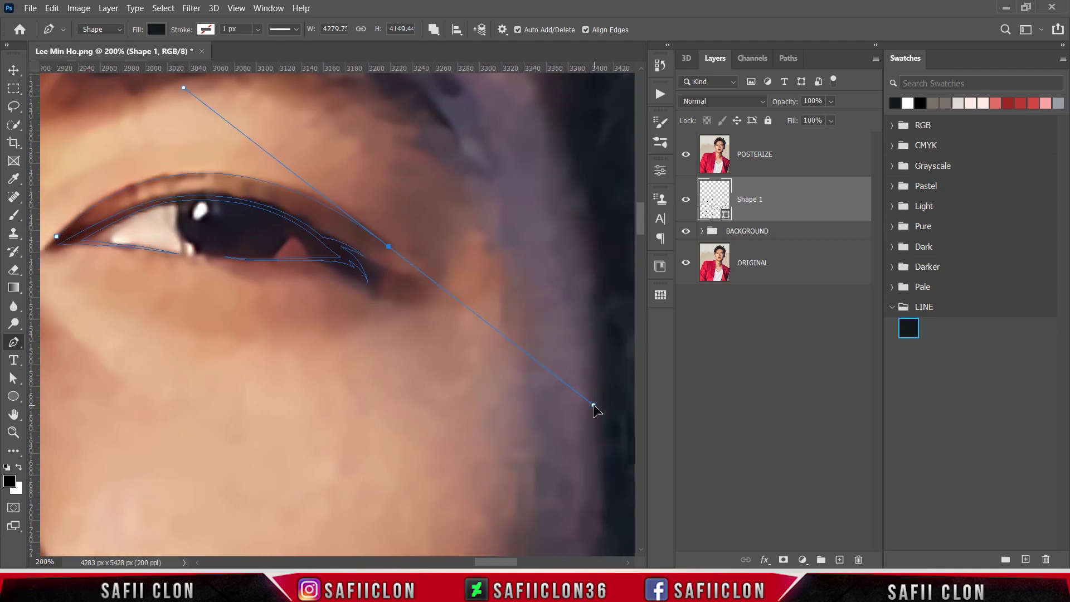
key("ctrl+minus")
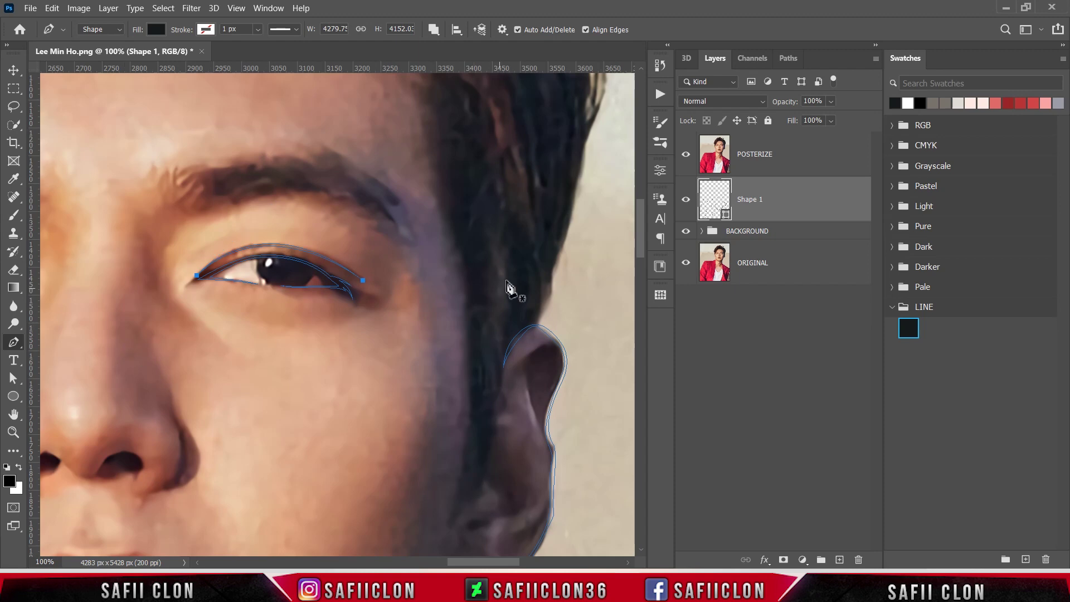
Hide the POSTERIZE layer, zoom in on the nose, and outline the left nostril as a closed shape.
scroll(334, 312, "left", 4)
left_click(686, 161)
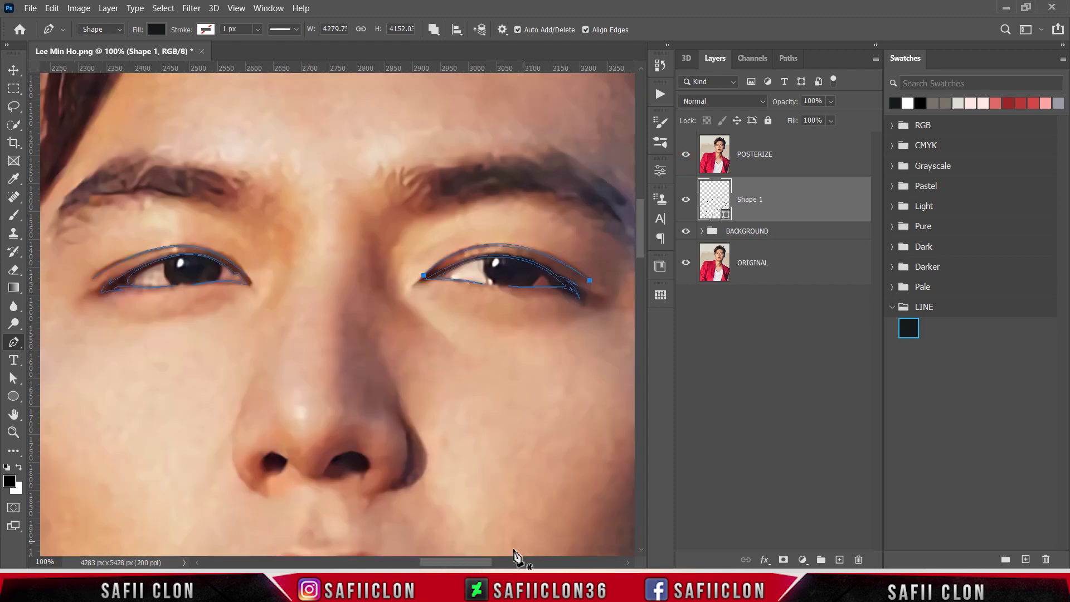
scroll(485, 462, "down", 2)
scroll(484, 471, "left", 1)
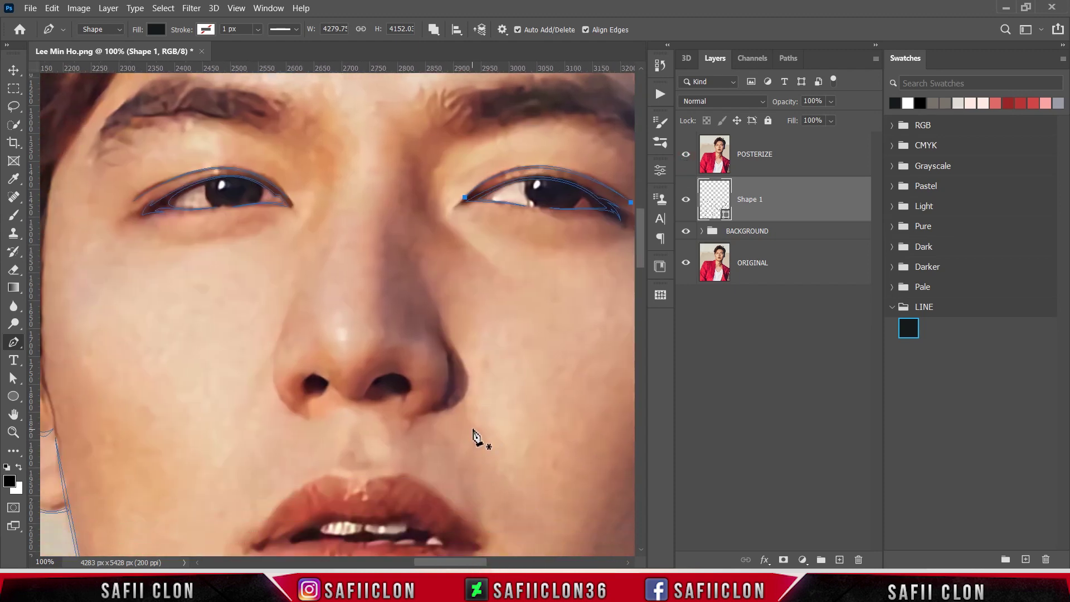
key("ctrl+plus")
scroll(465, 426, "down", 3)
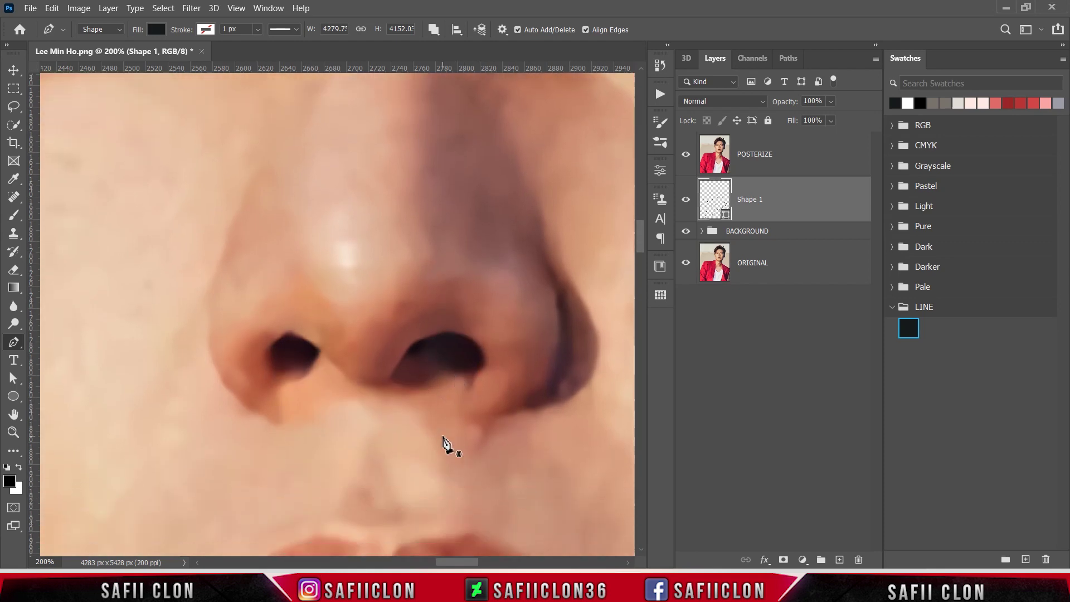
left_click(298, 376)
left_click_drag(282, 331, 283, 334)
left_click_drag(270, 347, 267, 356)
left_click(319, 350)
Outline the right nostril as a closed shape.
left_click(384, 382)
mouse_move(401, 355)
left_mouse_down()
mouse_move(452, 330)
mouse_move(483, 381)
left_mouse_up()
left_click_drag(419, 351, 434, 344)
left_click(383, 383)
Draw closed curved shapes along the left and right nose wings.
left_click(206, 310)
left_click_drag(261, 409, 311, 424)
left_click_drag(206, 309, 210, 225)
left_click(549, 275)
mouse_move(488, 413)
left_mouse_down()
mouse_move(385, 415)
mouse_move(375, 429)
left_mouse_up()
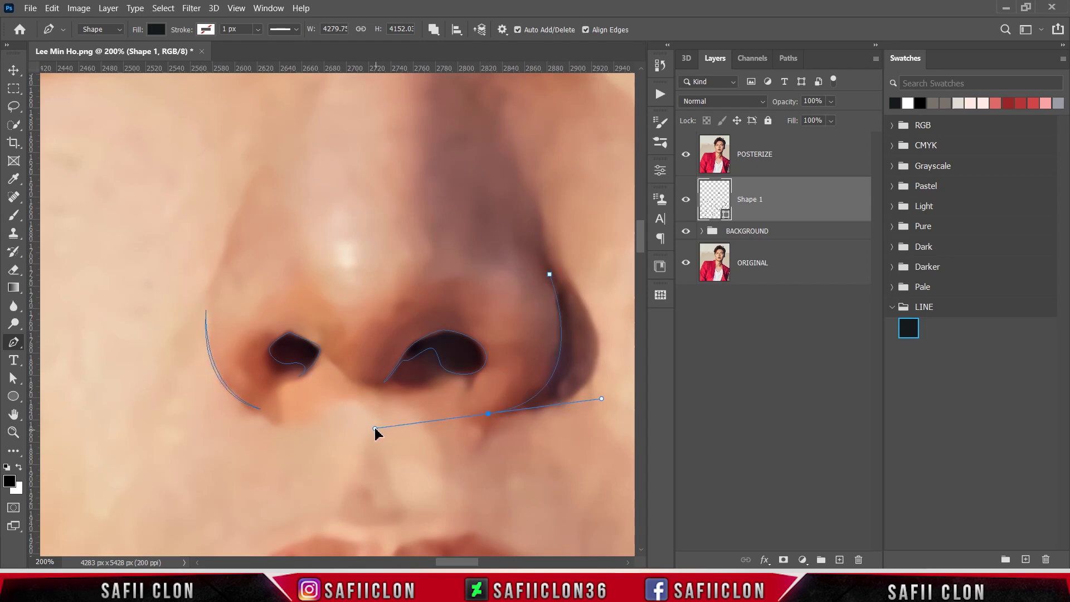
left_click(489, 415, "alt")
left_click_drag(549, 274, 492, 139)
Zoom in on the lips and draw curved anchors along the mouth line from the left corner.
key("ctrl+minus")
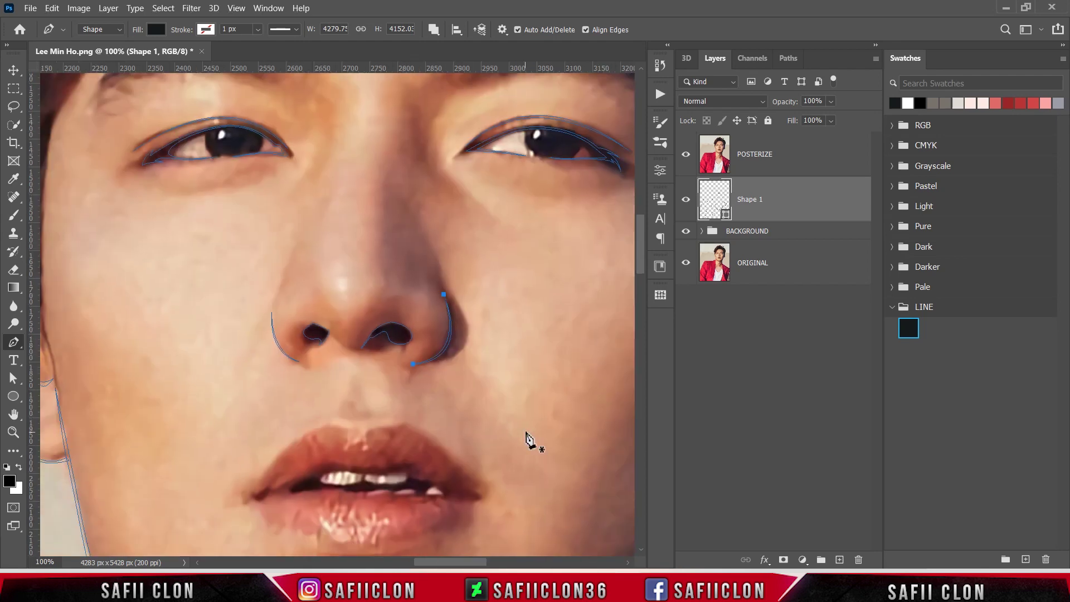
scroll(485, 409, "down", 1)
scroll(486, 412, "down", 1)
key("ctrl+plus")
scroll(443, 390, "down", 2)
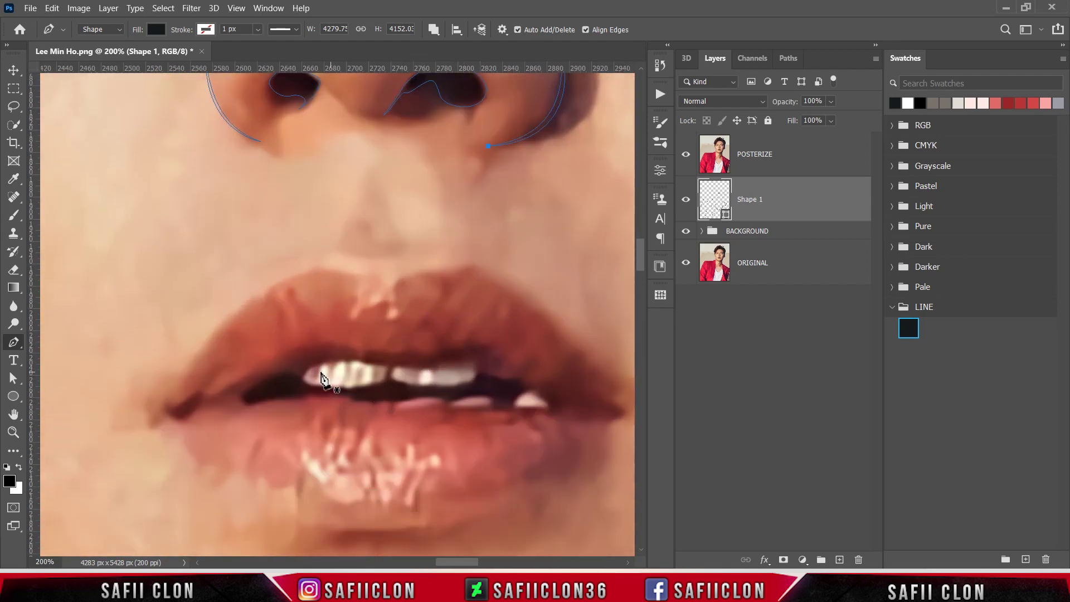
left_click(191, 416)
left_click_drag(258, 404, 343, 397)
left_click(380, 401)
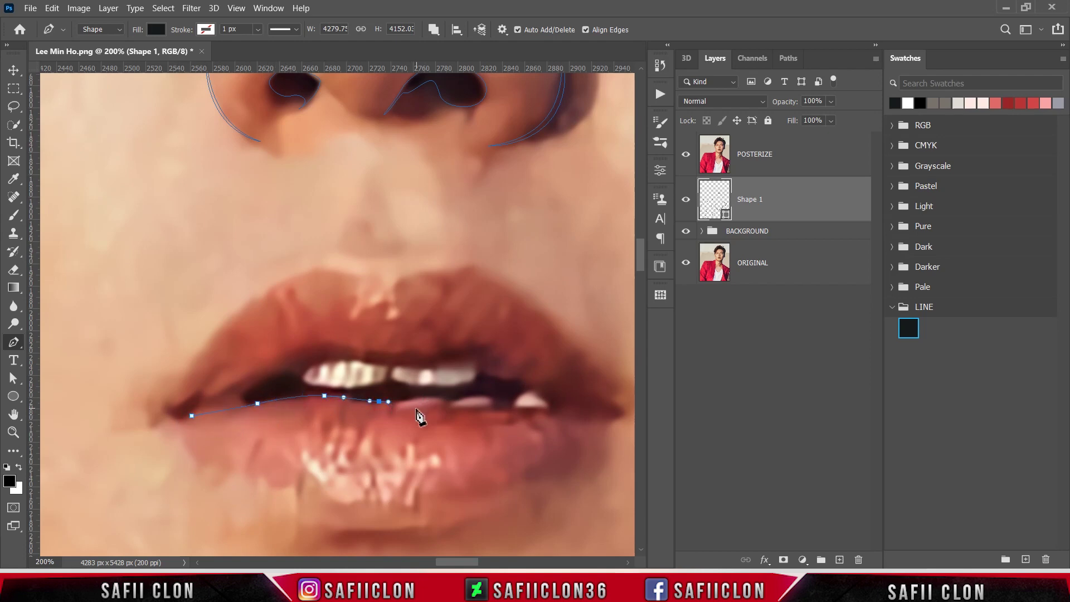
left_click_drag(434, 406, 503, 415)
Add anchors to smooth the mouth line near the right corner.
scroll(477, 523, "right", 3)
scroll(502, 425, "up", 1)
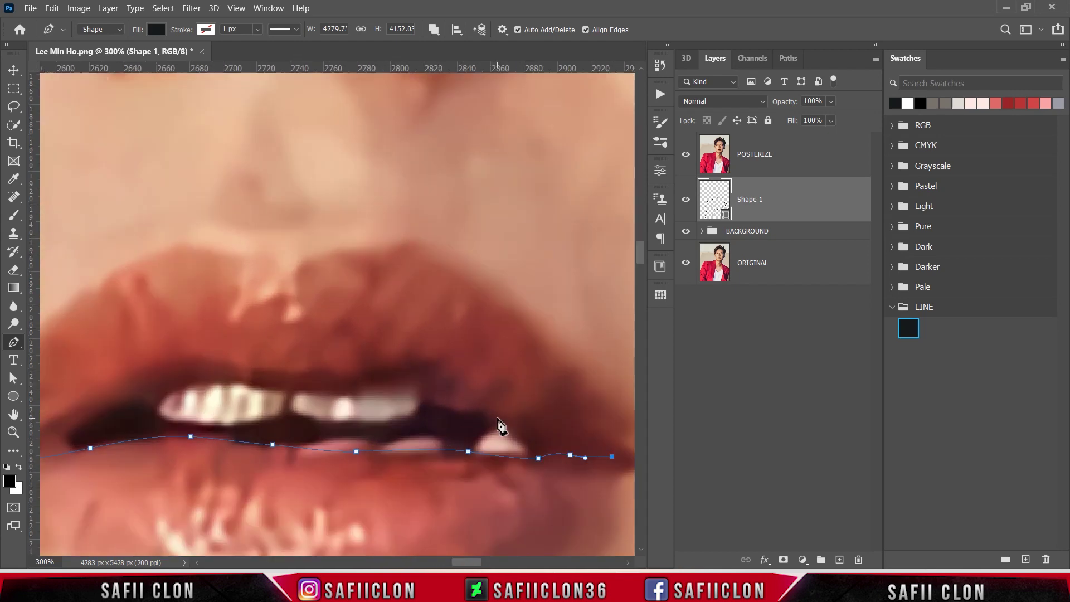
scroll(498, 429, "right", 5)
left_click(343, 458)
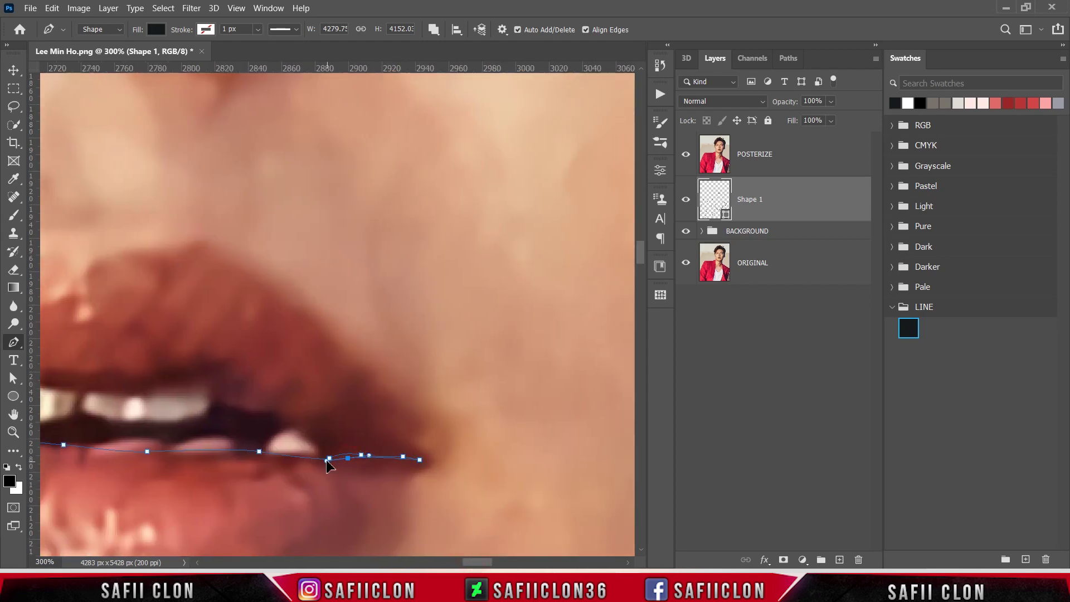
left_click(346, 457)
scroll(437, 553, "left", 5)
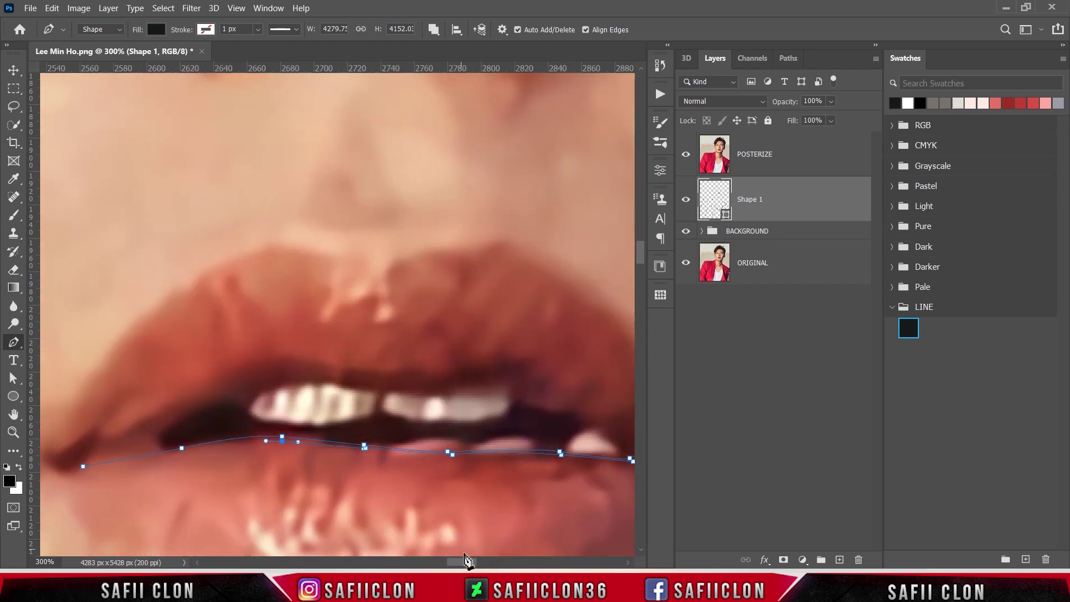
Curve the mouth outline from the left lip corner up along the upper teeth edge.
scroll(467, 559, "left", 2)
left_click_drag(322, 451, 297, 463)
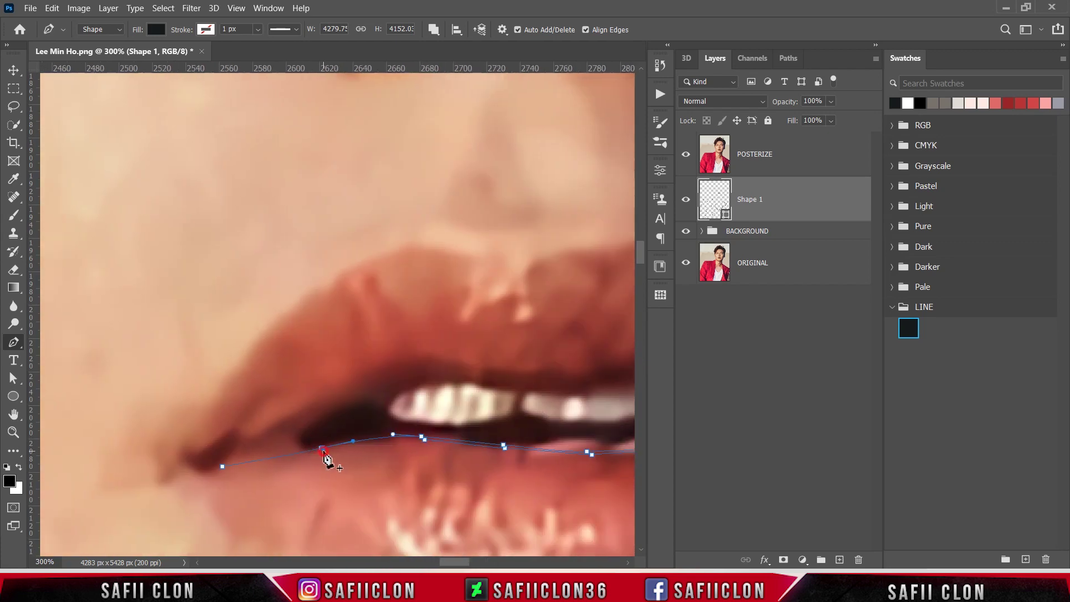
left_click(223, 467)
scroll(467, 560, "right", 2)
left_click(118, 475)
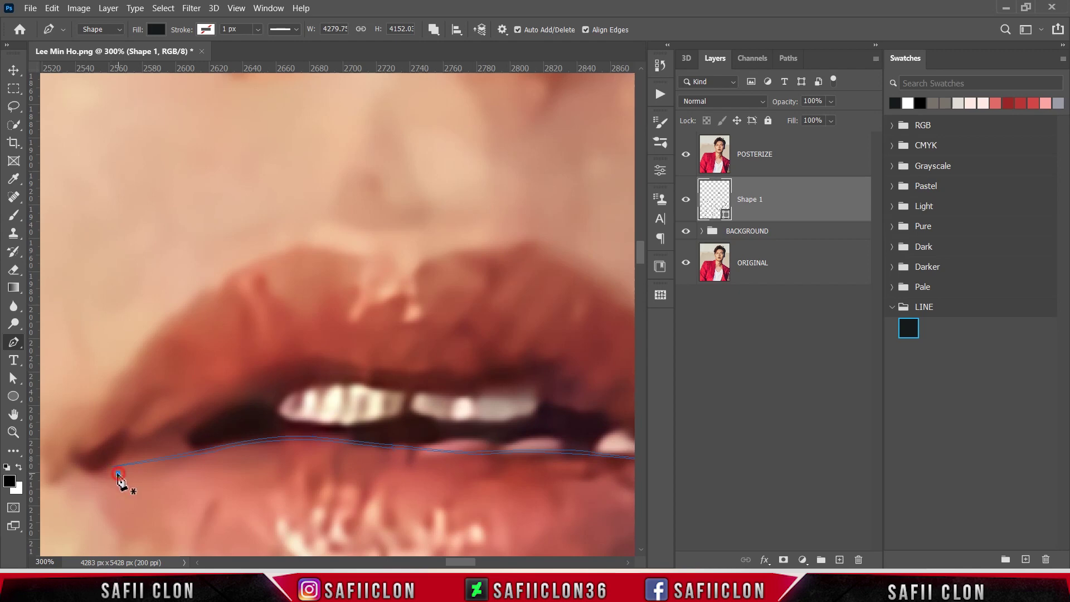
left_click_drag(218, 413, 247, 401)
left_click_drag(413, 393, 421, 386)
mouse_move(466, 560)
left_mouse_down()
mouse_move(482, 560)
mouse_move(470, 560)
left_mouse_up()
left_click_drag(360, 397, 388, 401)
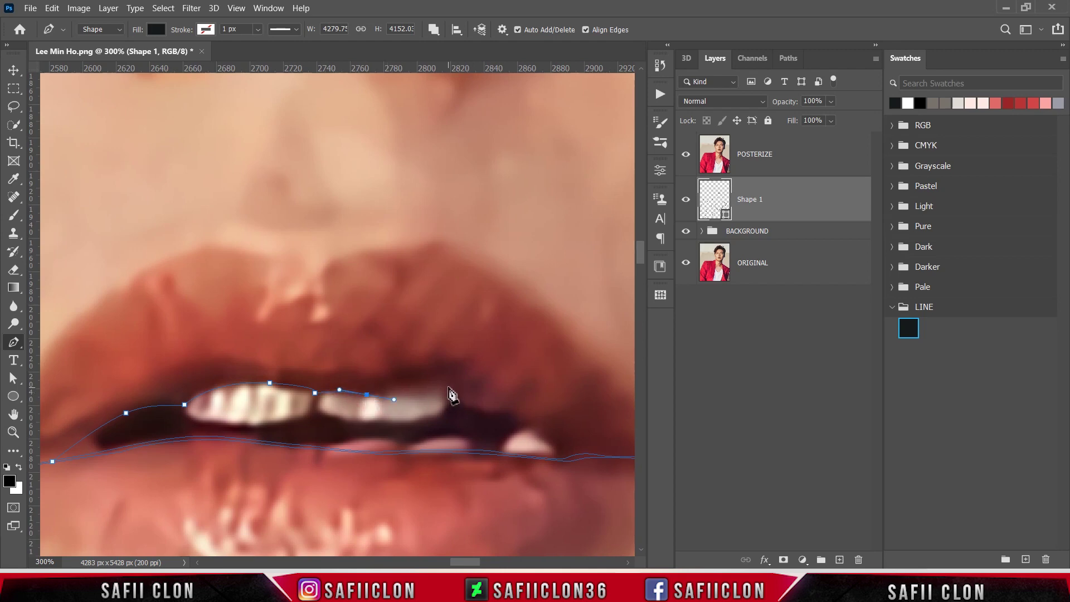
Add and refine anchors along the teeth edges and upper lip to shape the mouth opening.
left_click_drag(449, 385, 444, 392)
left_click(475, 406)
left_click_drag(522, 419, 535, 425)
left_click_drag(477, 562, 483, 563)
left_click(381, 451)
left_click_drag(427, 453, 477, 457)
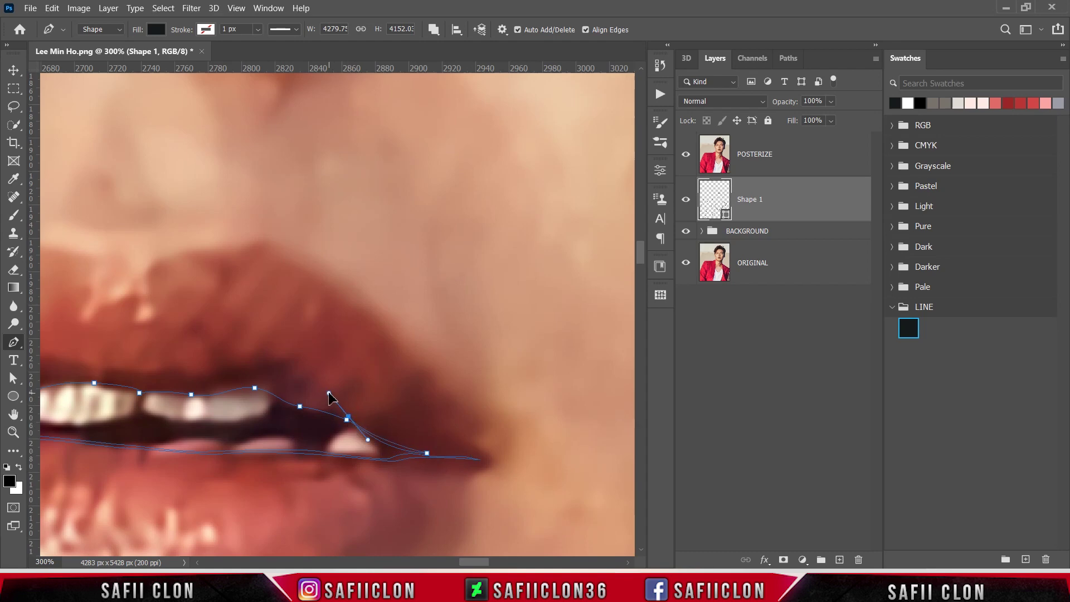
left_click(301, 405)
left_click_drag(258, 385, 230, 372)
left_click_drag(473, 562, 458, 562)
left_click(473, 392)
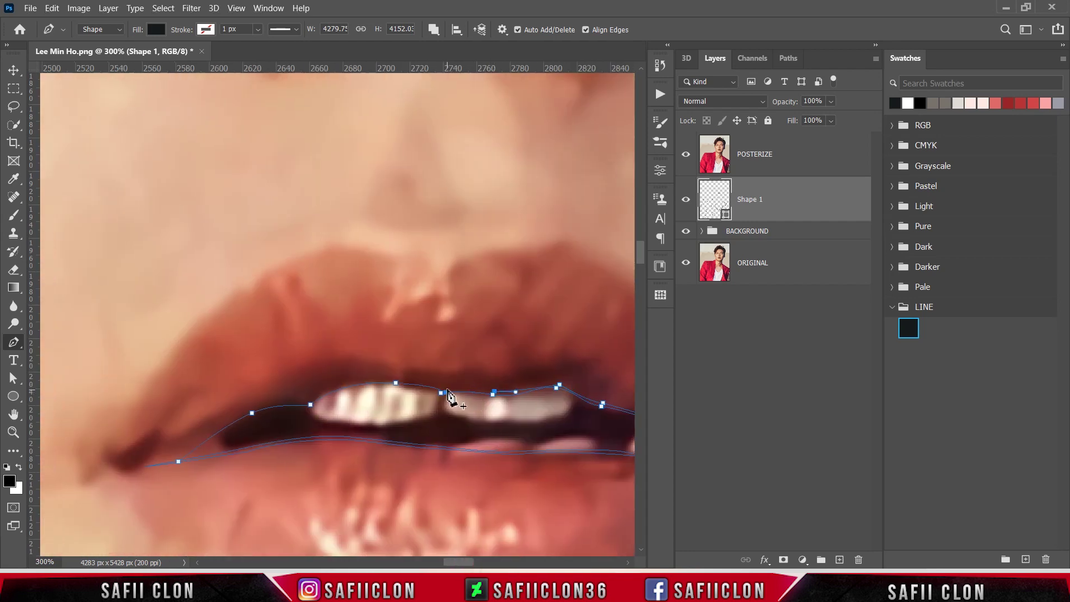
left_click(310, 404)
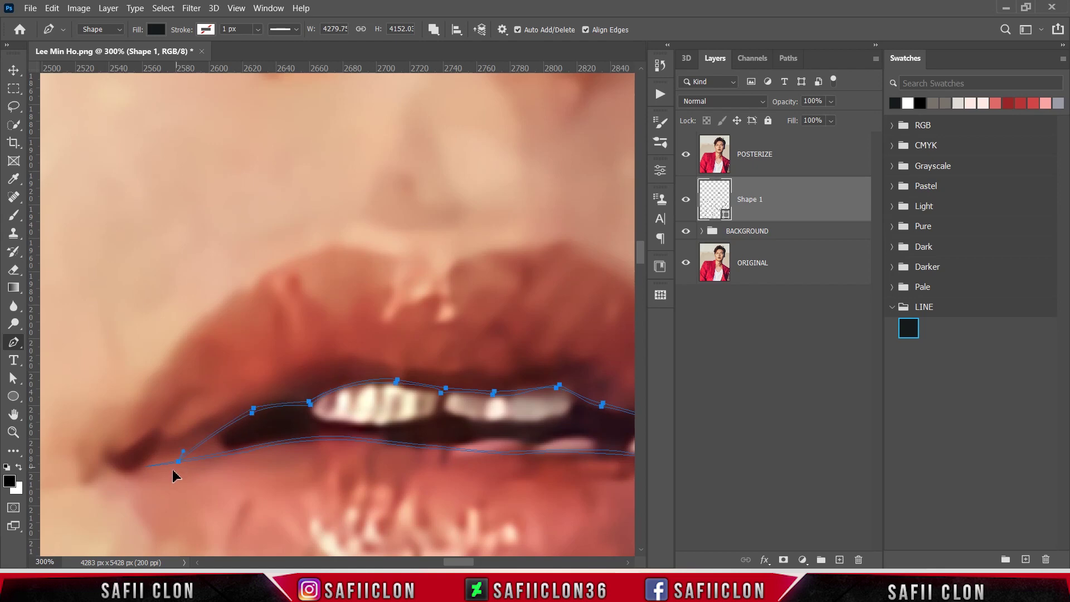
Hide the POSTERIZE layer and zoom out to review the black line art on white.
scroll(387, 485, "down", 2)
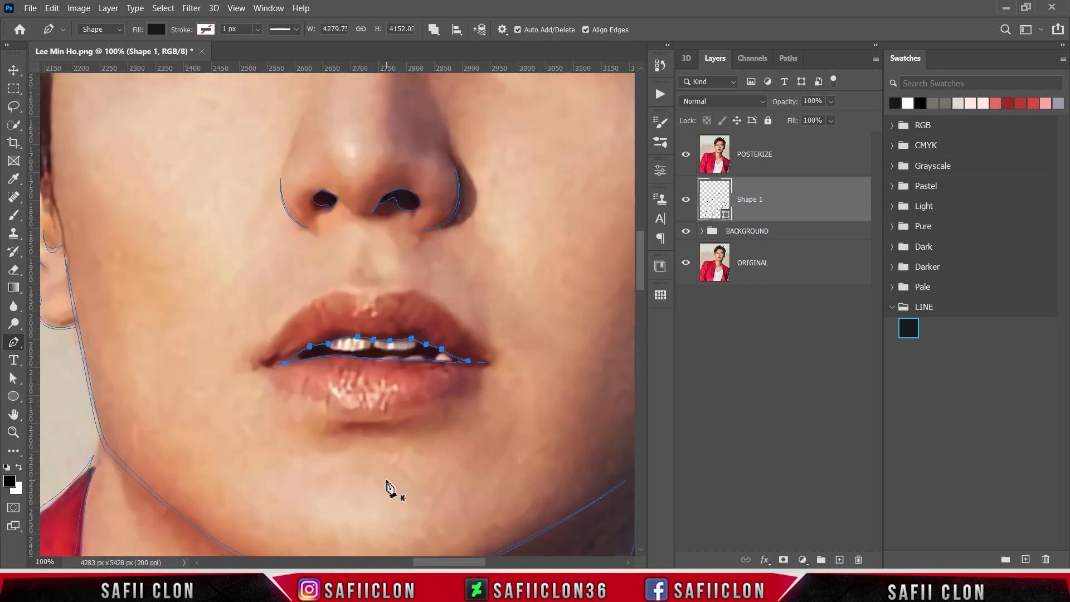
left_click(687, 159)
scroll(550, 292, "down", 1)
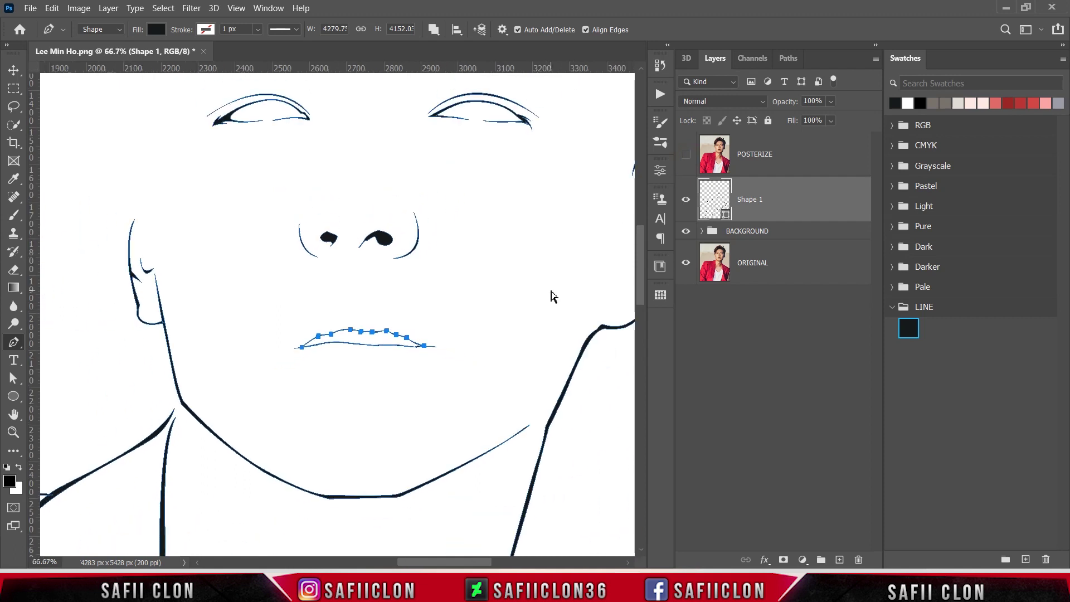
scroll(550, 291, "down", 1)
scroll(552, 296, "down", 1)
scroll(552, 296, "down", 1)
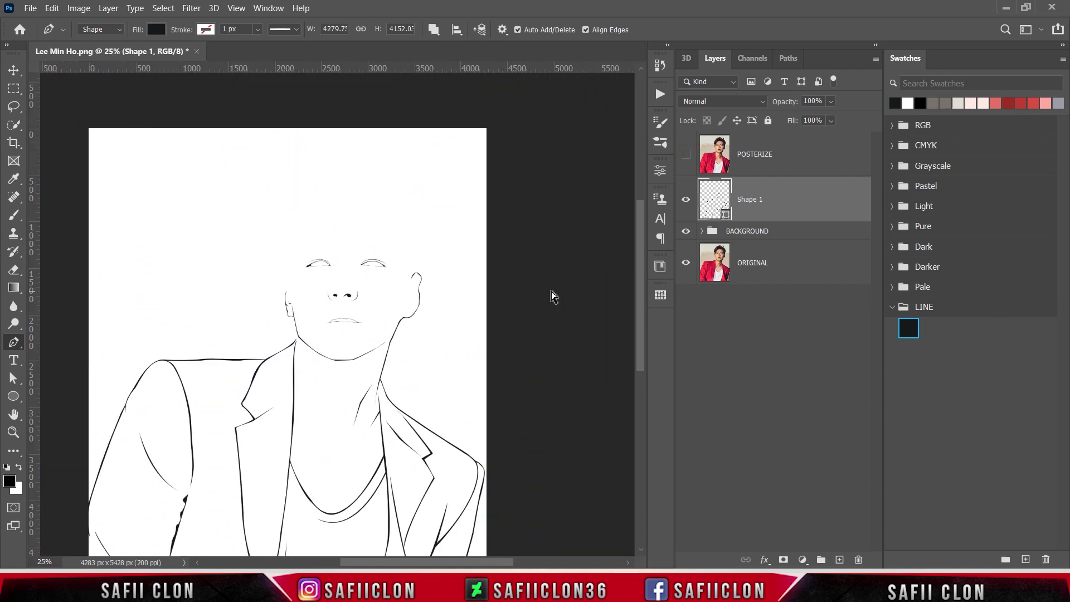
scroll(552, 295, "down", 1)
scroll(552, 296, "down", 1)
scroll(552, 295, "up", 1)
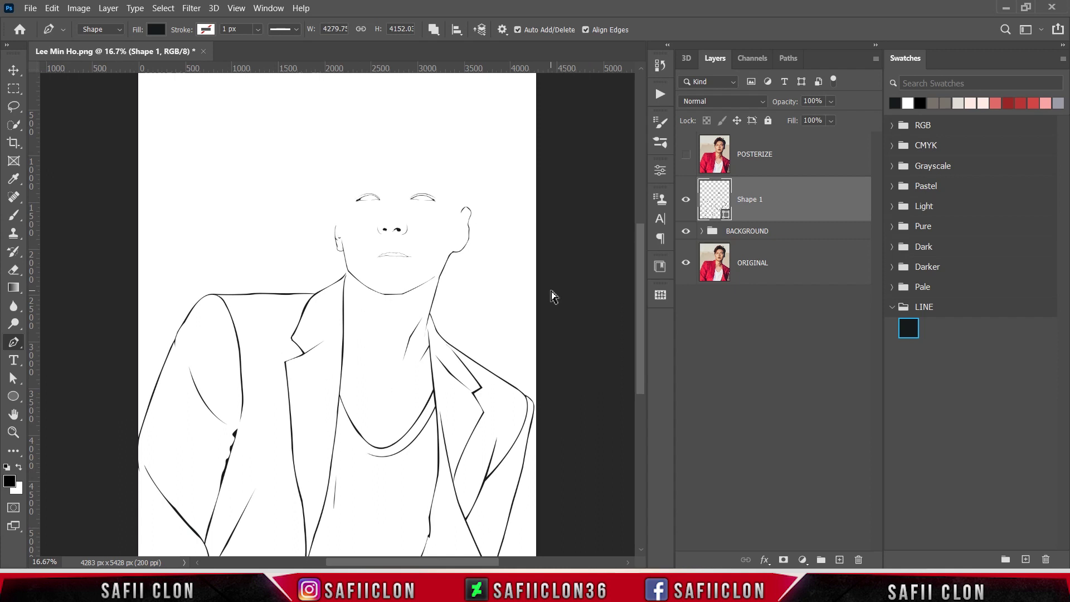
scroll(552, 295, "up", 1)
scroll(552, 296, "up", 1)
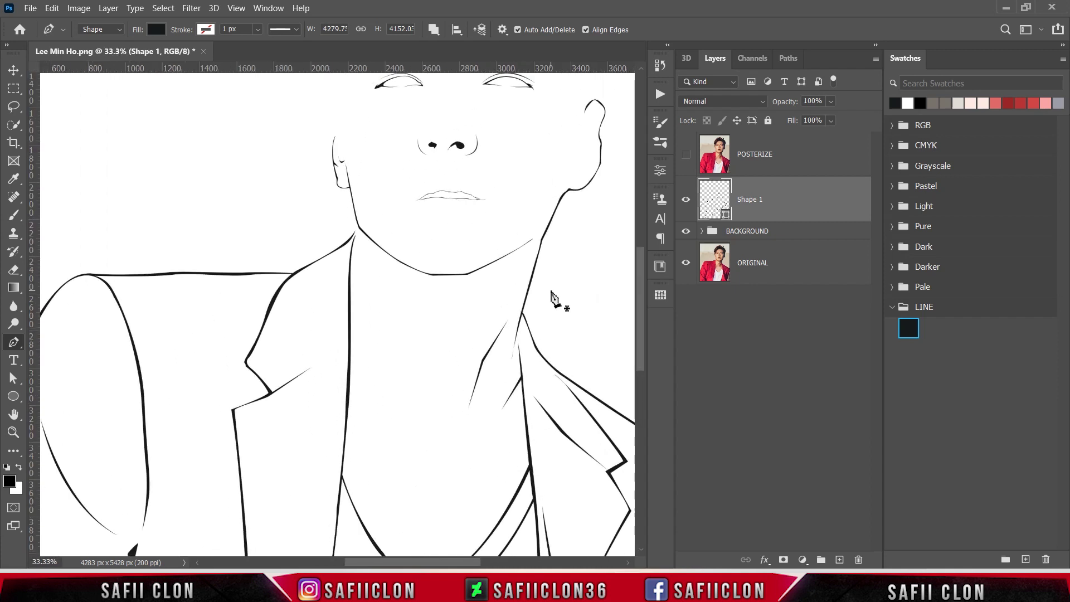
scroll(551, 298, "up", 1)
scroll(485, 287, "up", 2)
scroll(497, 322, "up", 2)
scroll(506, 267, "up", 2)
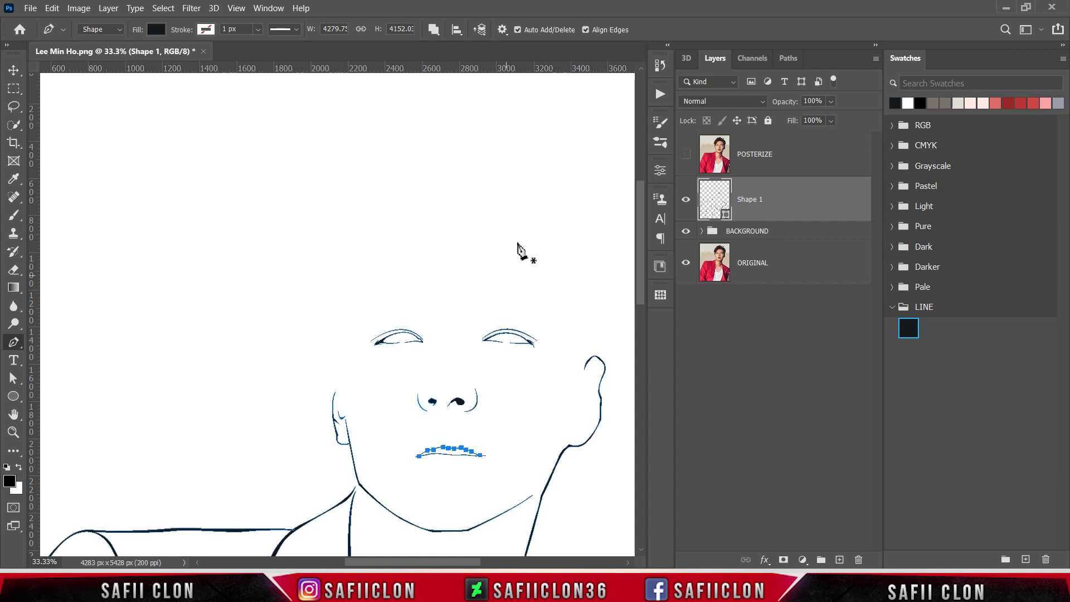
Set Path Operations to New Layer, reshow POSTERIZE, and anchor the first point on the hairline.
left_click(433, 31)
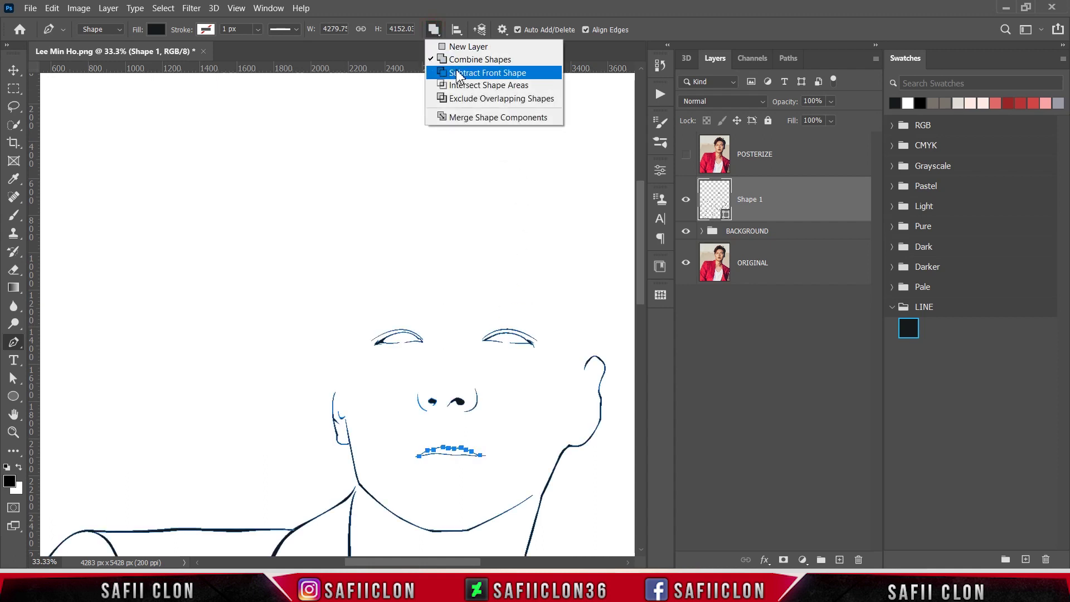
left_click(467, 46)
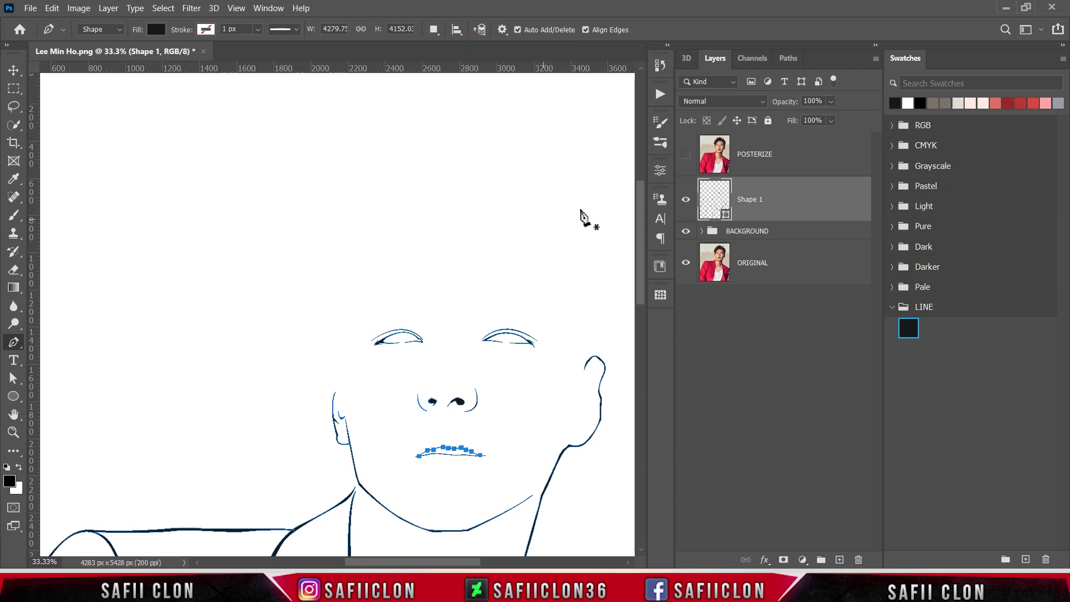
left_click(686, 154)
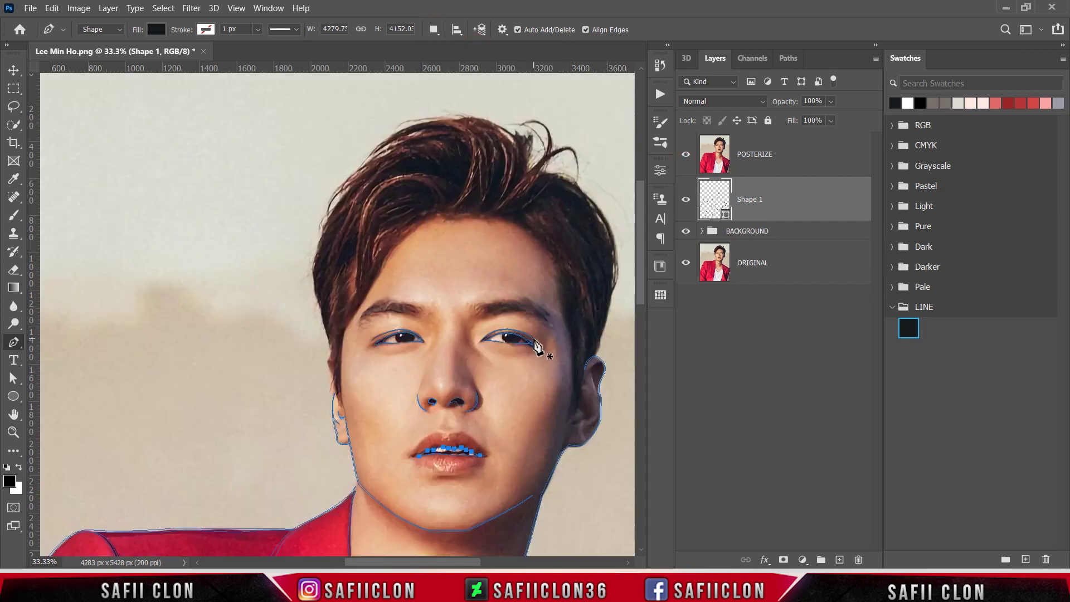
key("ctrl+plus")
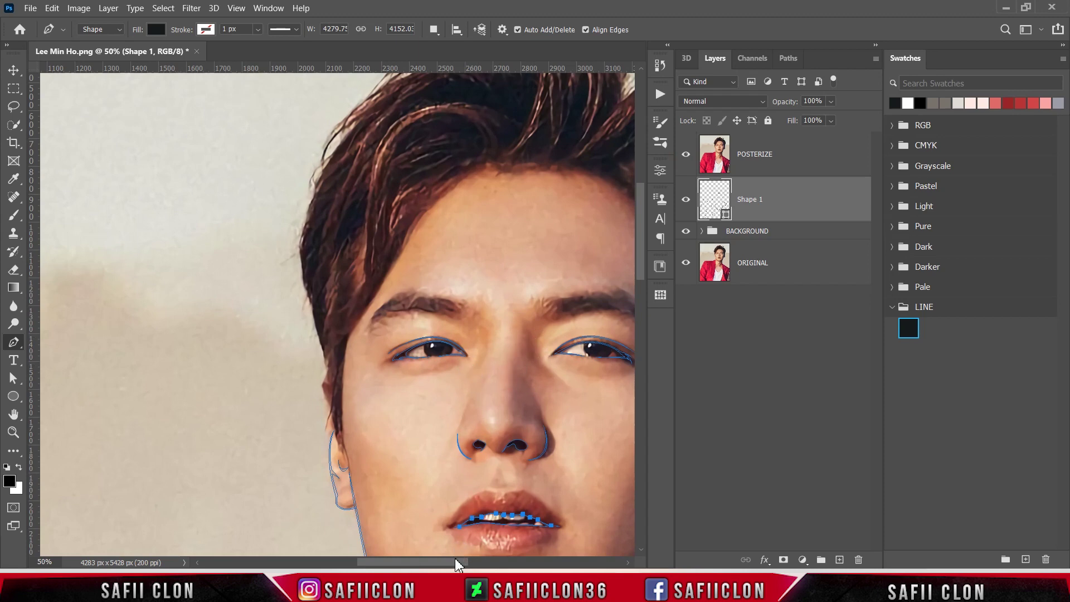
left_click_drag(456, 561, 490, 562)
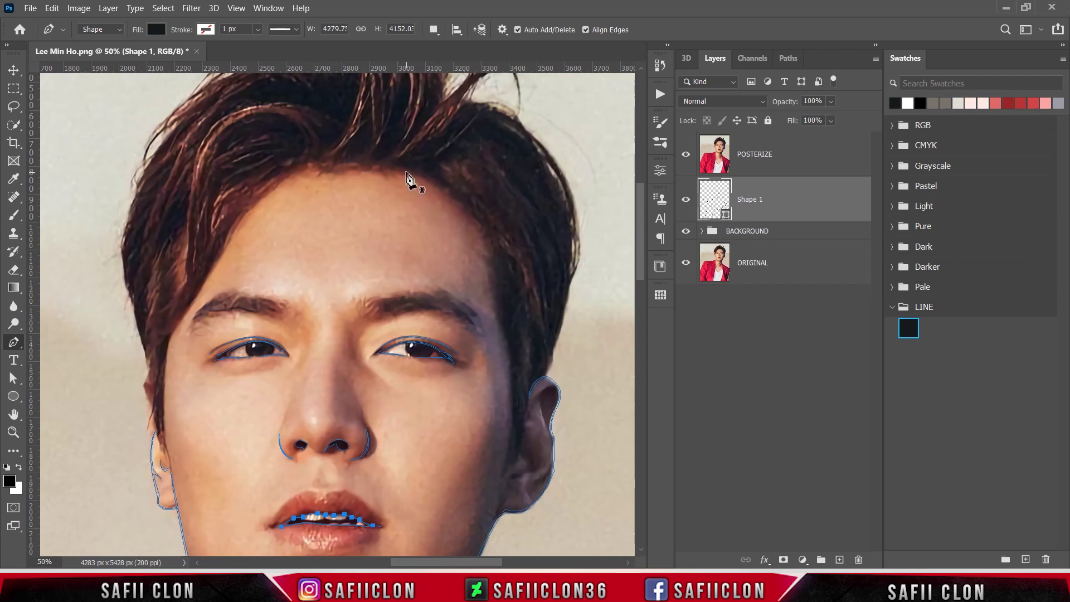
left_click(377, 169)
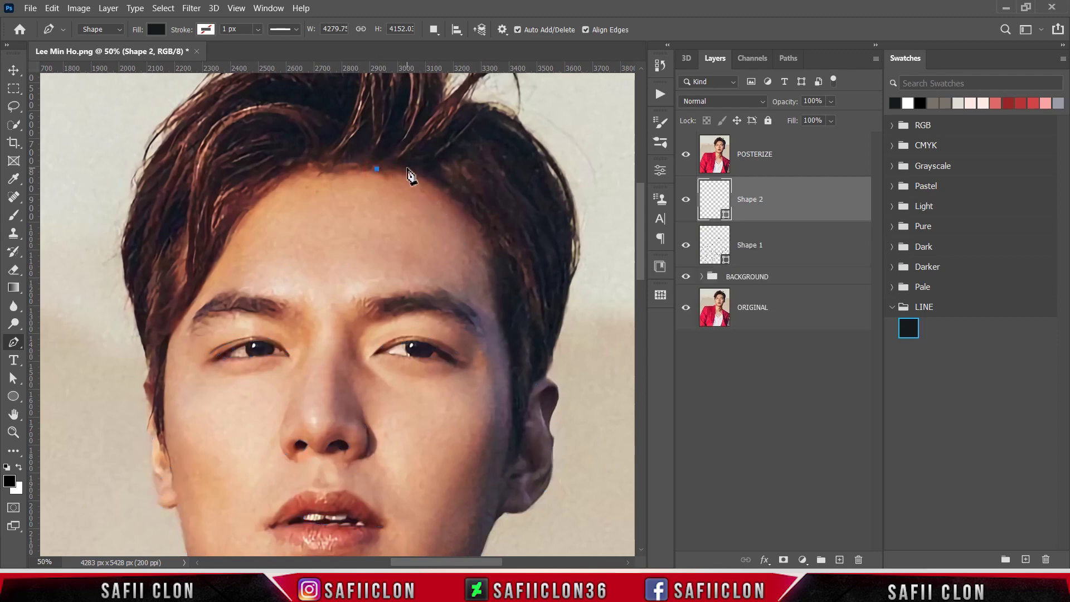
Trace the hair outline across the forehead hairline with curved anchors.
left_click_drag(419, 172, 423, 172)
left_click(407, 168, "alt")
key("ctrl+plus")
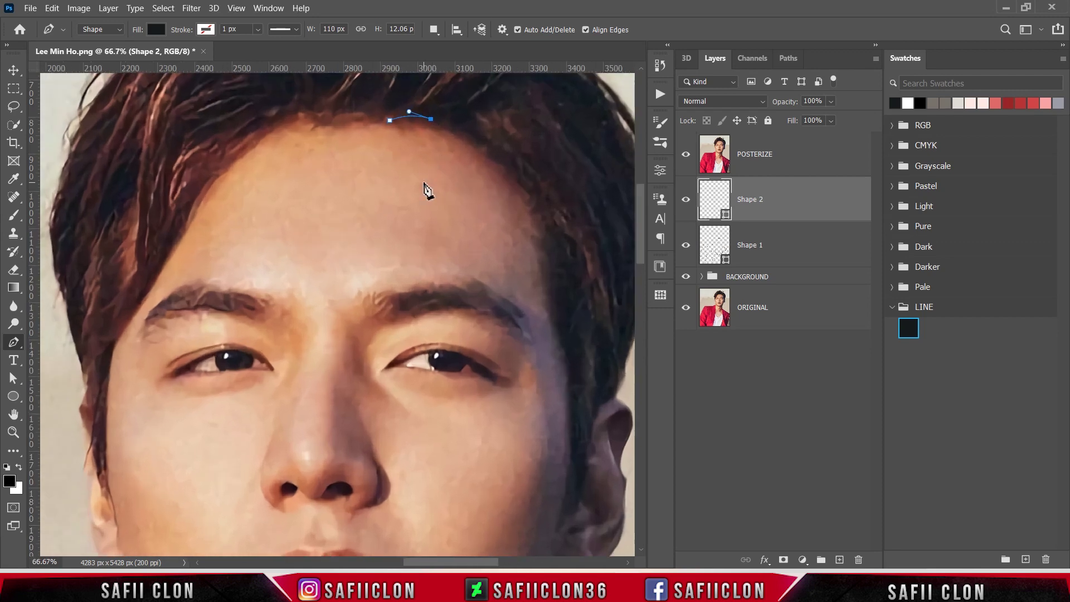
scroll(429, 192, "up", 2)
scroll(440, 201, "up", 2)
key("ctrl+plus")
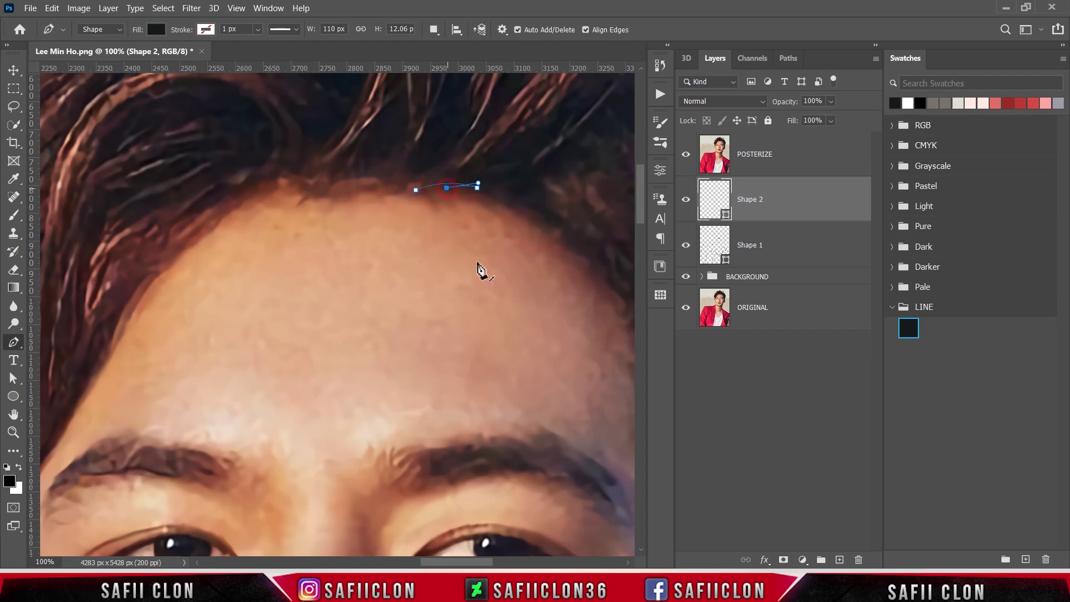
scroll(474, 267, "right", 1)
scroll(449, 217, "right", 2)
key("ctrl+z")
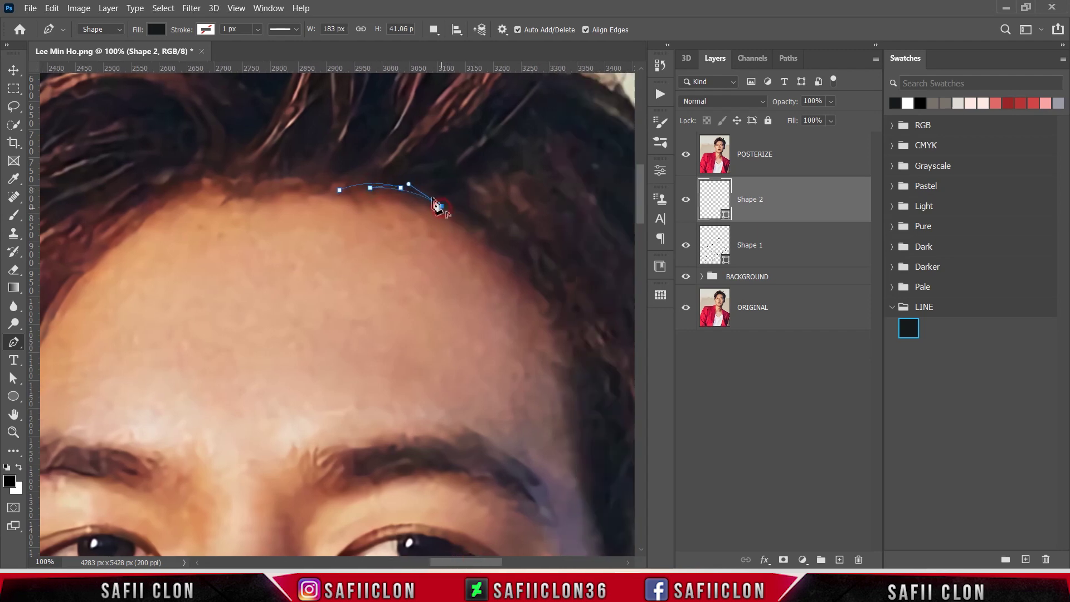
left_click_drag(472, 221, 505, 257)
scroll(499, 254, "down", 3)
scroll(471, 256, "right", 5)
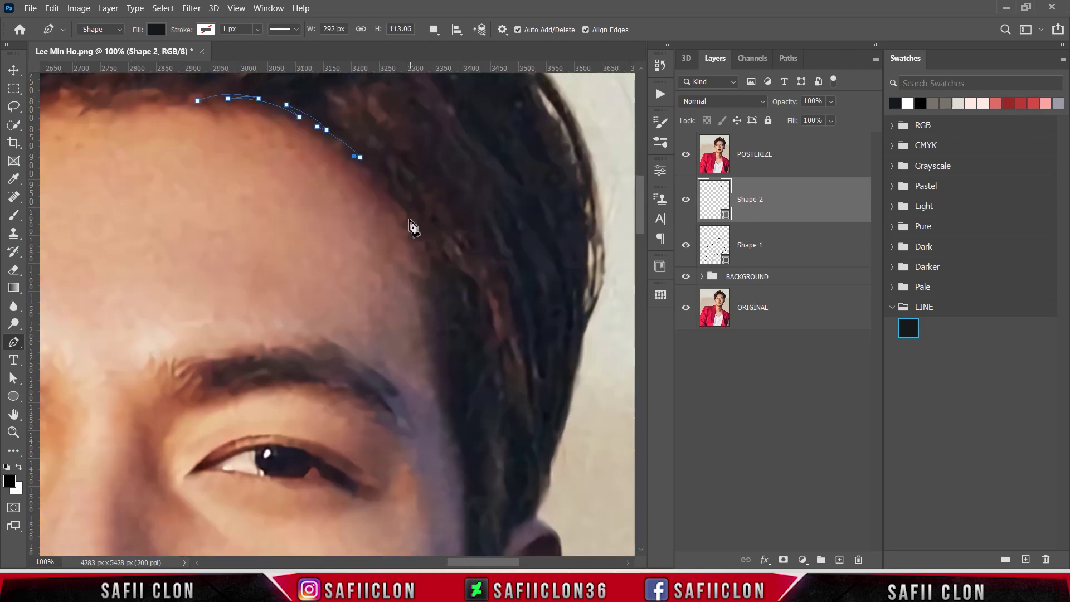
left_click_drag(419, 254, 408, 228)
Extend the hair outline down the side of the hair beside the eye.
scroll(404, 207, "down", 3)
scroll(424, 251, "up", 3)
mouse_move(435, 316)
left_mouse_down()
mouse_move(432, 369)
mouse_move(438, 316)
left_mouse_up()
left_click(447, 368)
scroll(446, 335, "down", 2)
left_click_drag(446, 256, 443, 240)
left_click_drag(460, 318, 472, 358)
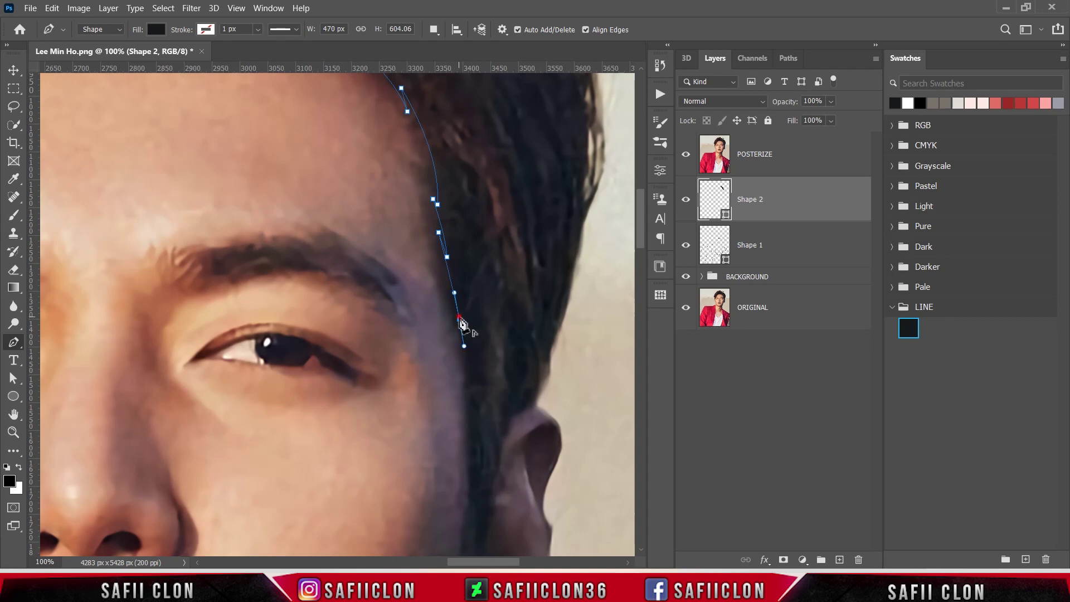
scroll(473, 325, "down", 3)
left_click_drag(464, 246, 468, 254)
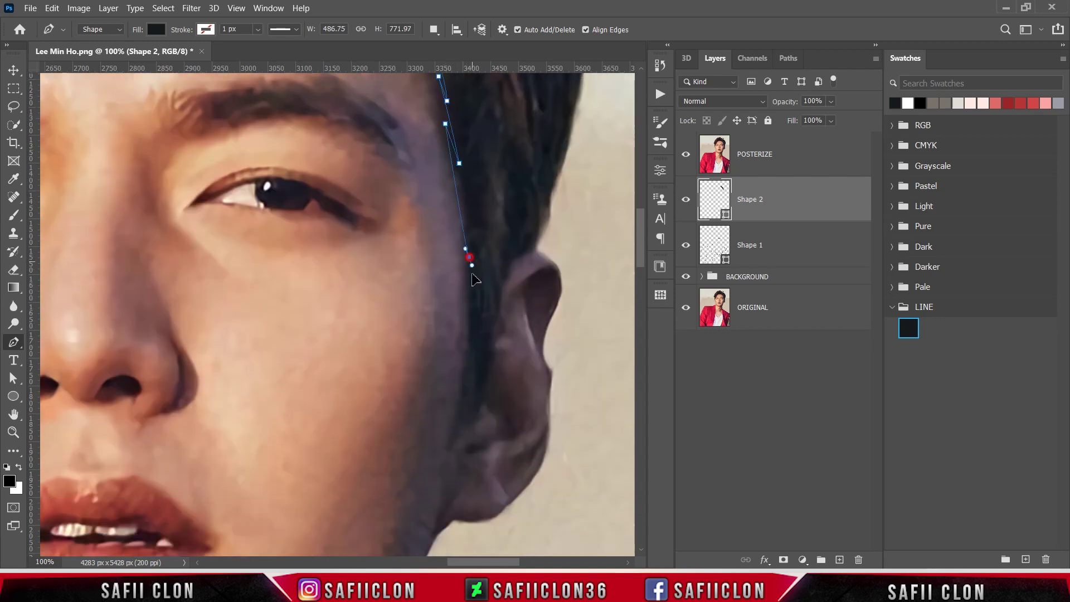
scroll(468, 254, "down", 2)
left_click_drag(428, 418, 429, 426)
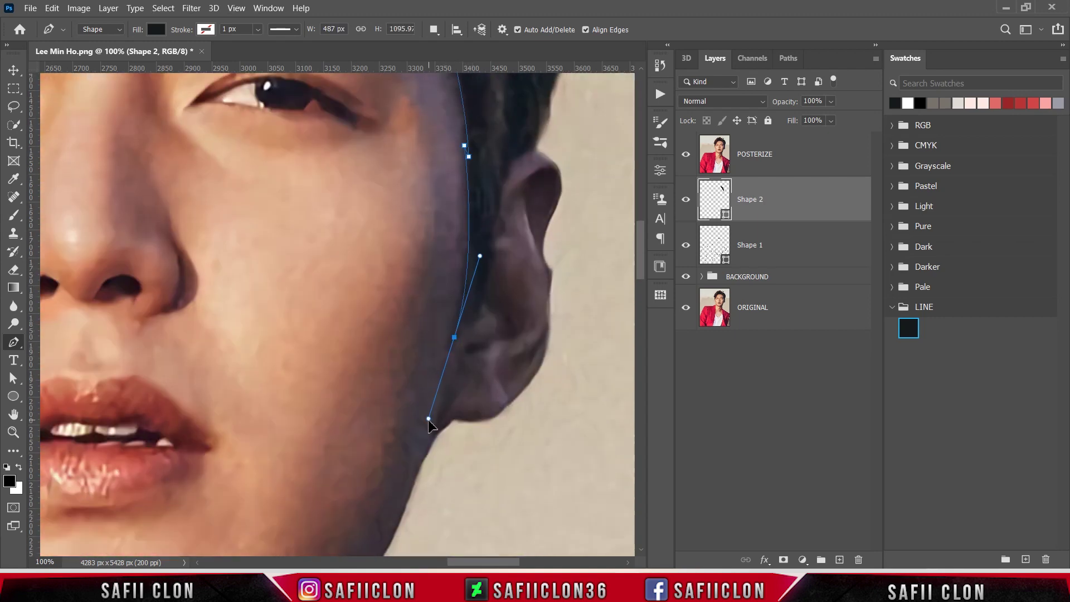
left_click_drag(454, 338, 453, 344)
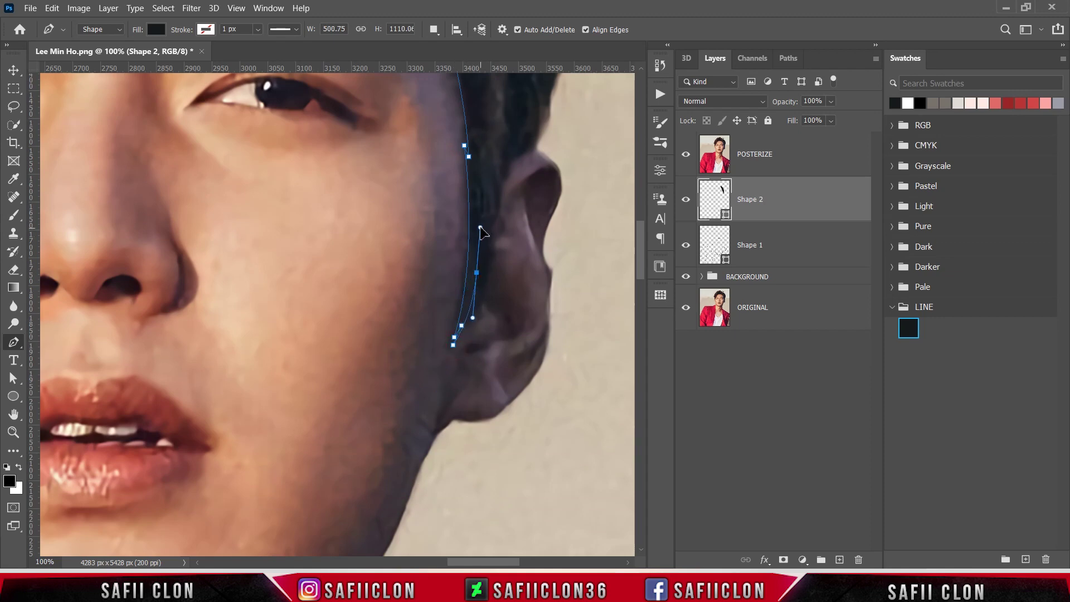
Shape the sideburn's bottom tip and turn the outline back up its outer edge.
left_click_drag(456, 352, 434, 392)
left_click(455, 348, "alt")
left_click_drag(488, 265, 491, 219)
scroll(496, 251, "up", 5)
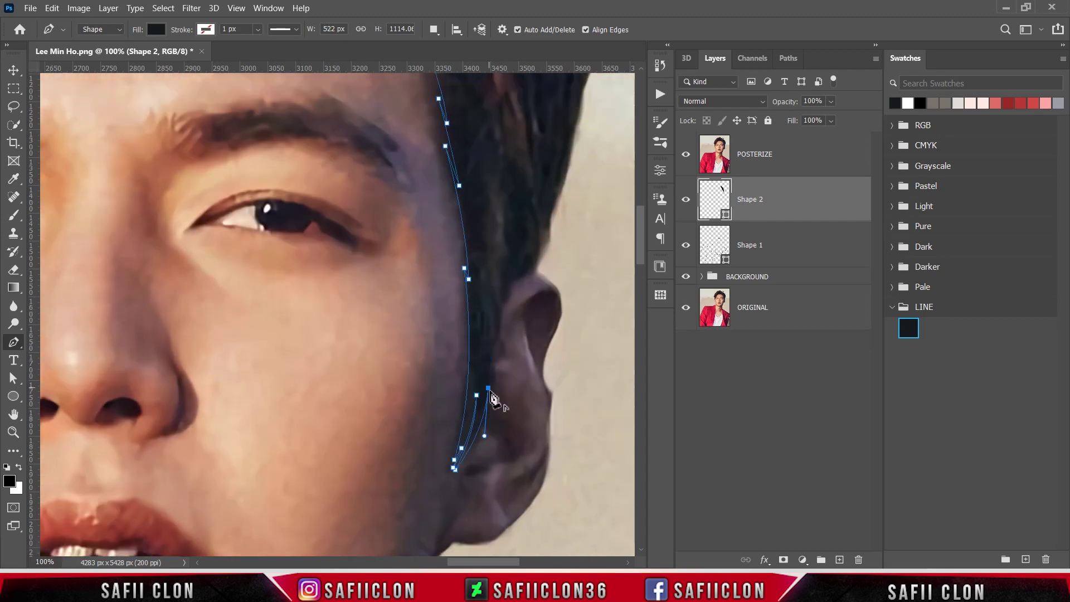
mouse_move(490, 331)
left_mouse_down()
mouse_move(488, 313)
mouse_move(502, 307)
left_mouse_up()
scroll(499, 309, "up", 2)
left_click_drag(504, 361, 501, 392)
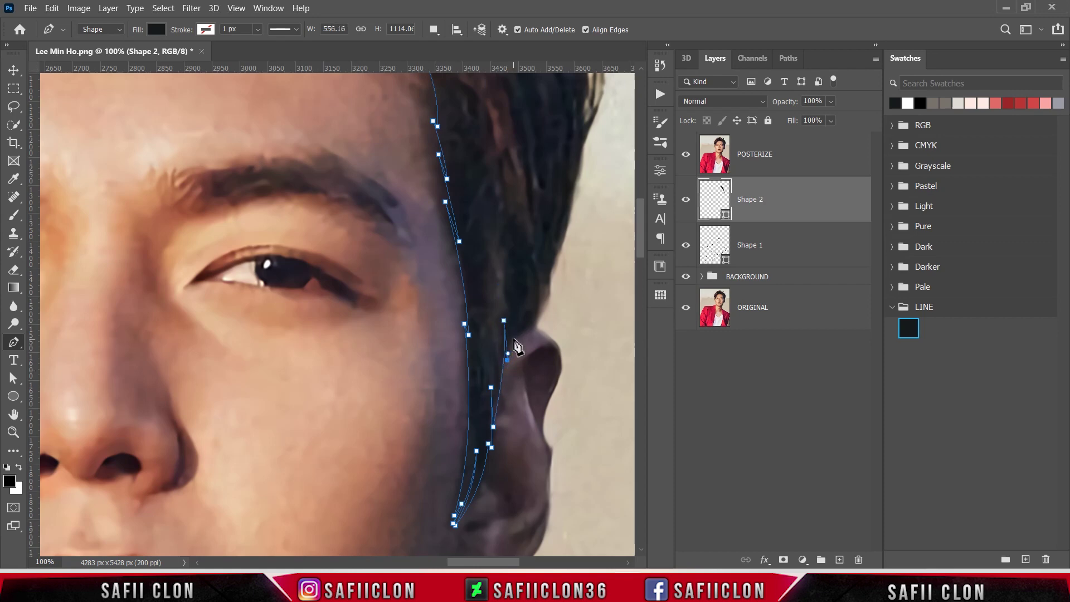
Continue the hair outline up beside the ear, undoing a misplaced anchor.
left_click_drag(516, 338, 536, 333)
scroll(540, 333, "up", 3)
left_click_drag(548, 381, 549, 400)
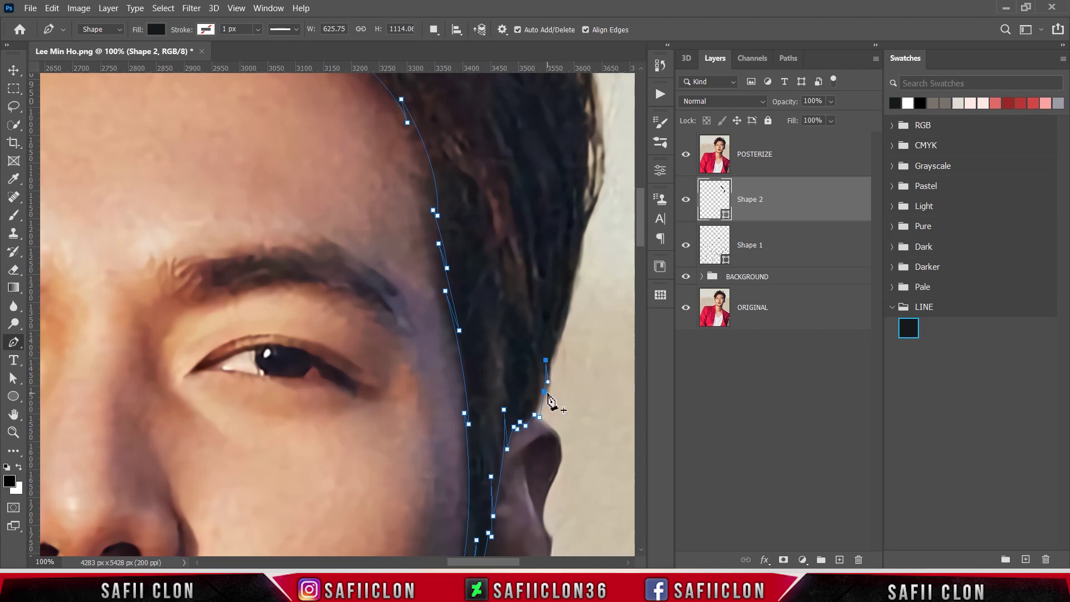
scroll(548, 397, "right", 3)
left_click_drag(478, 271, 478, 240)
left_click(477, 271, "alt")
scroll(483, 312, "up", 3)
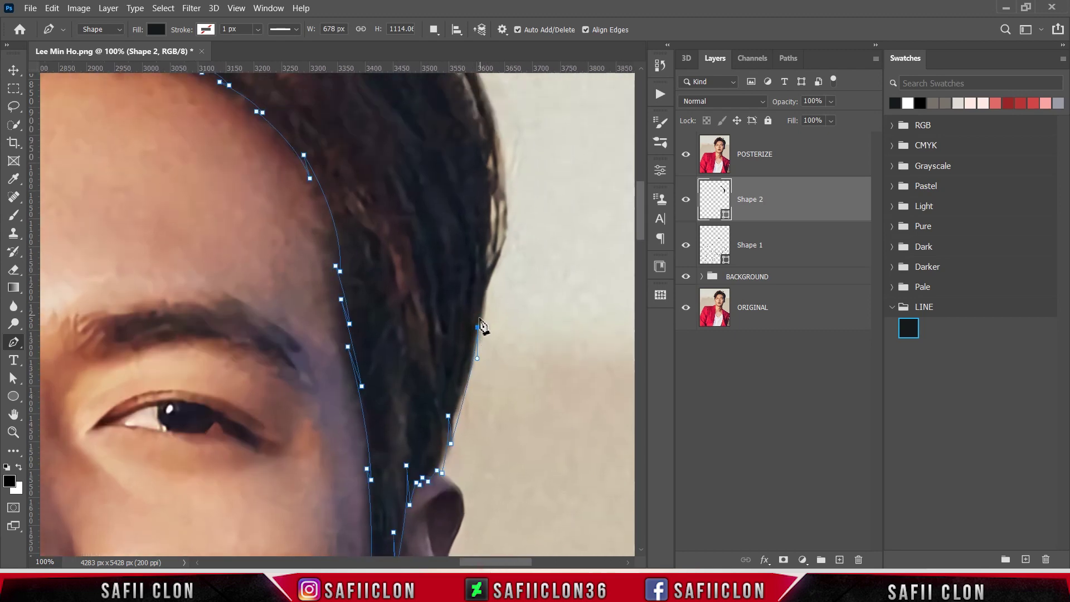
key("ctrl+z")
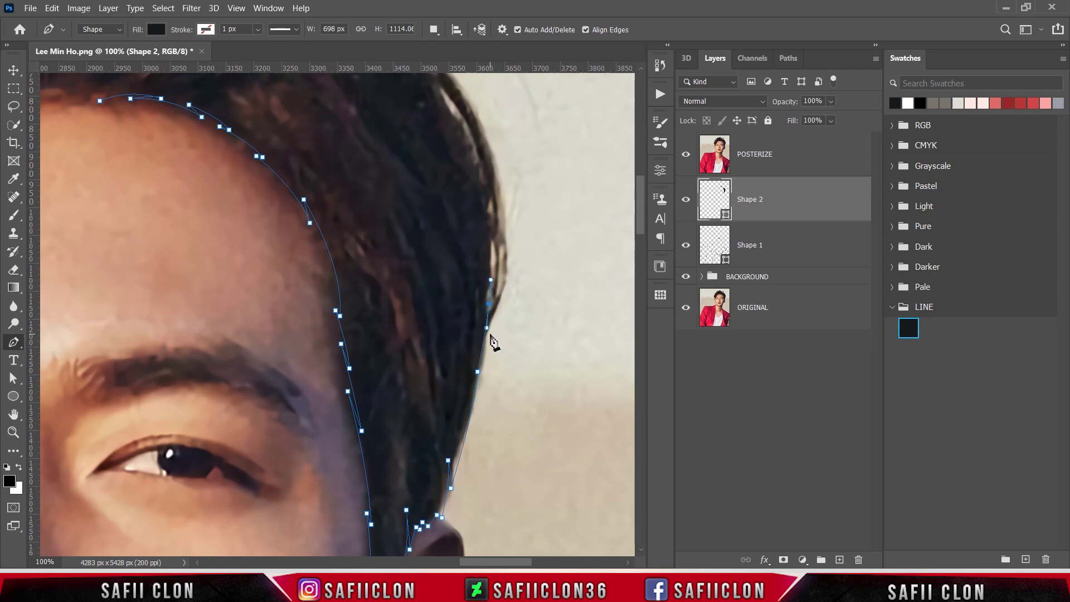
Add anchors climbing the hair's right edge toward the top of the head.
left_click(487, 287)
left_click(488, 240)
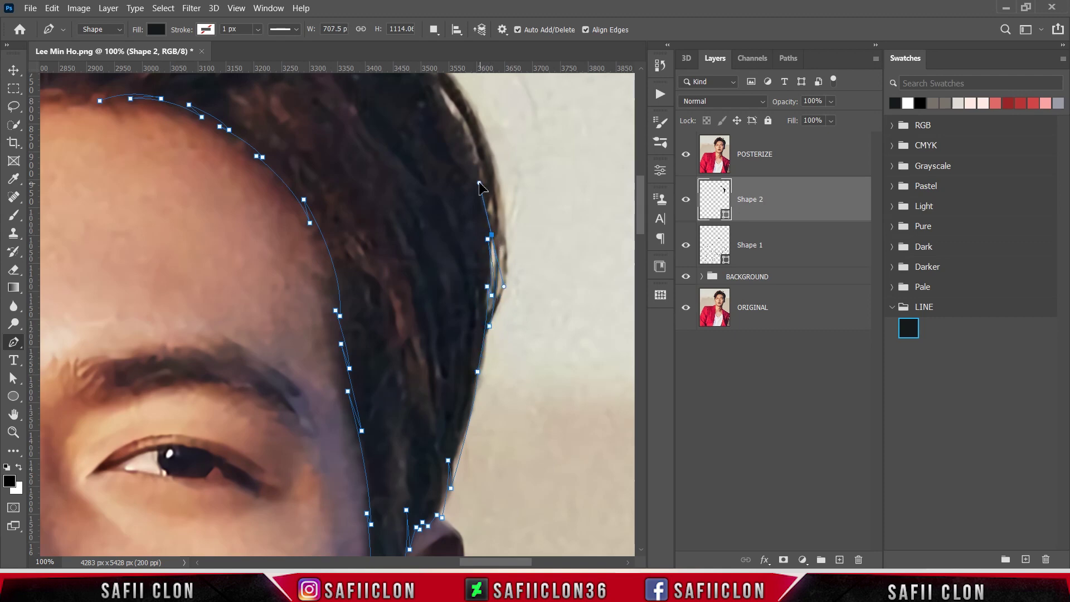
scroll(490, 240, "up", 3)
left_click(448, 195)
left_click_drag(448, 195, 409, 146)
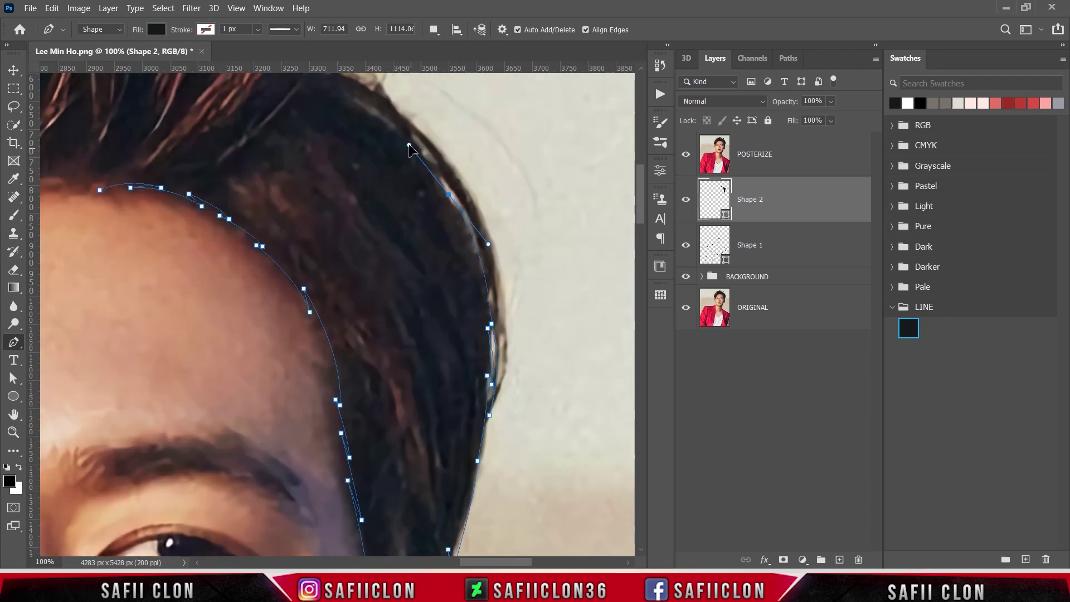
left_click_drag(502, 360, 506, 484)
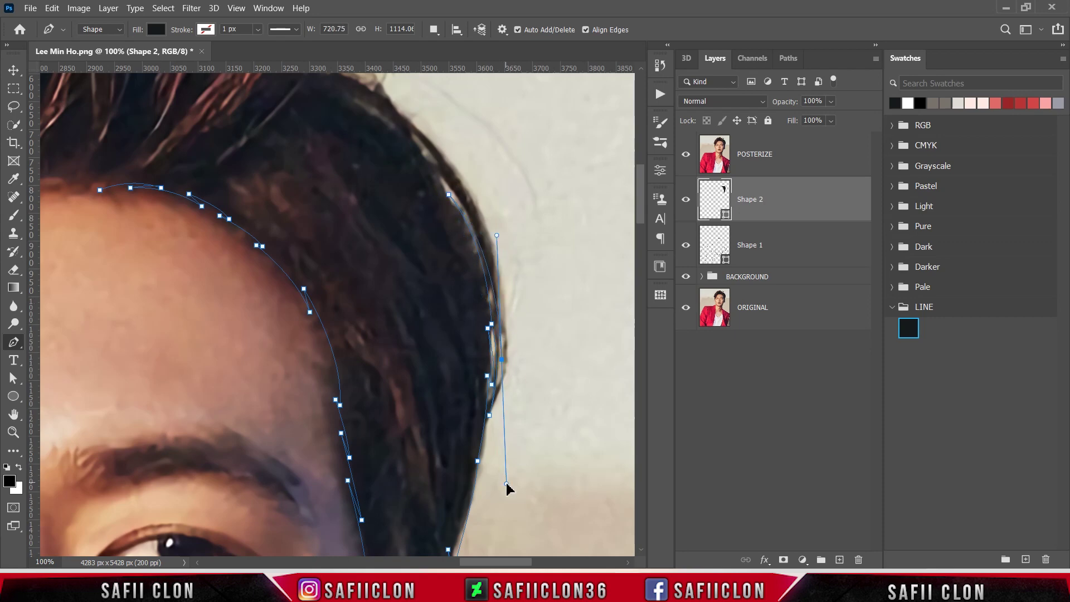
scroll(504, 365, "up", 2)
left_click_drag(440, 234, 367, 170)
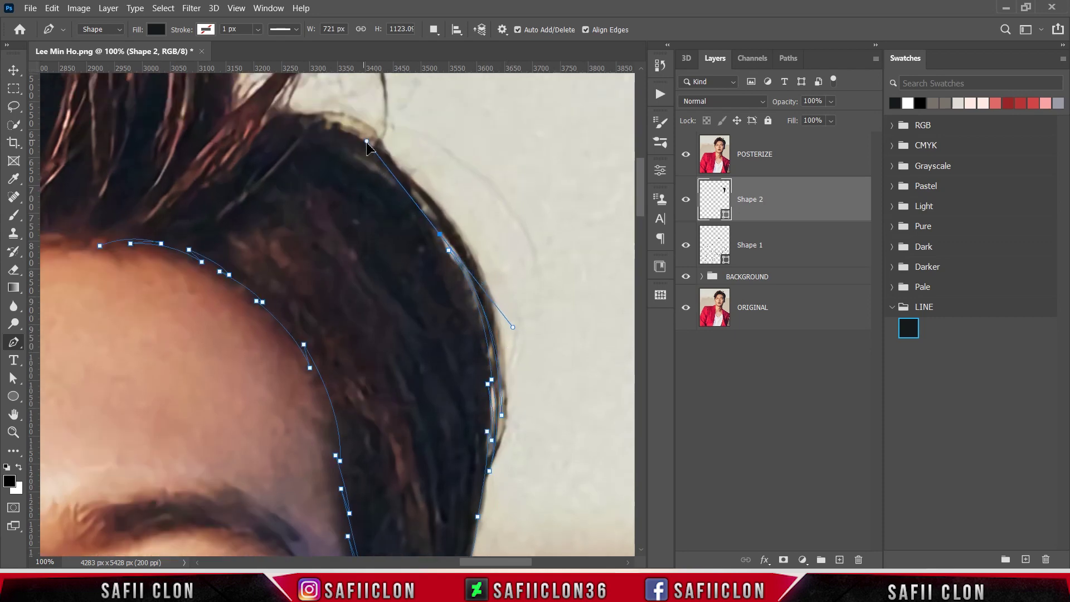
left_click(440, 235, "alt")
left_click_drag(505, 387, 510, 503)
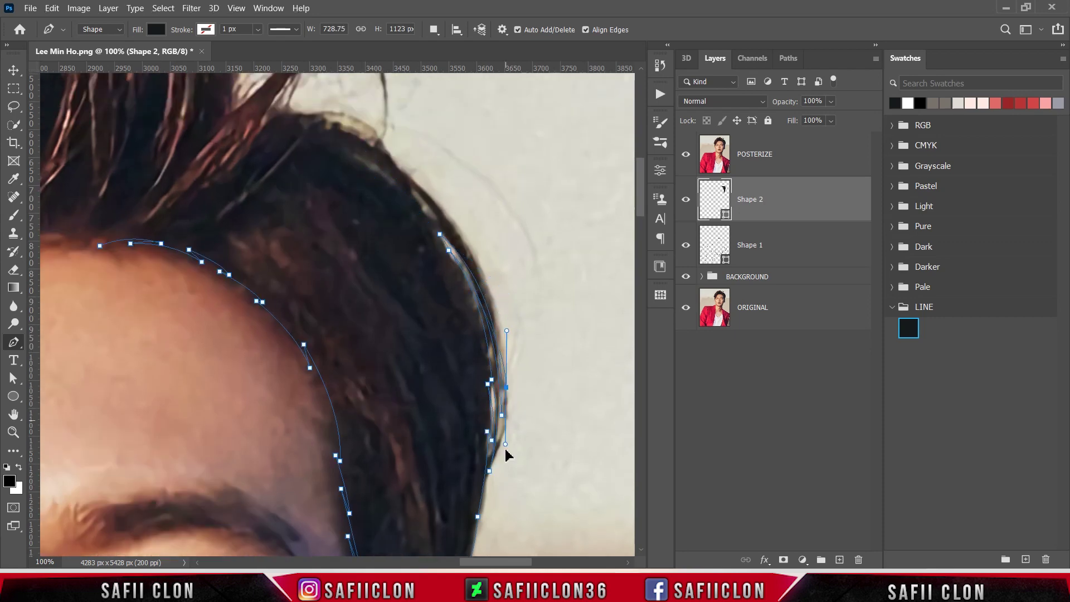
left_click(505, 387, "alt")
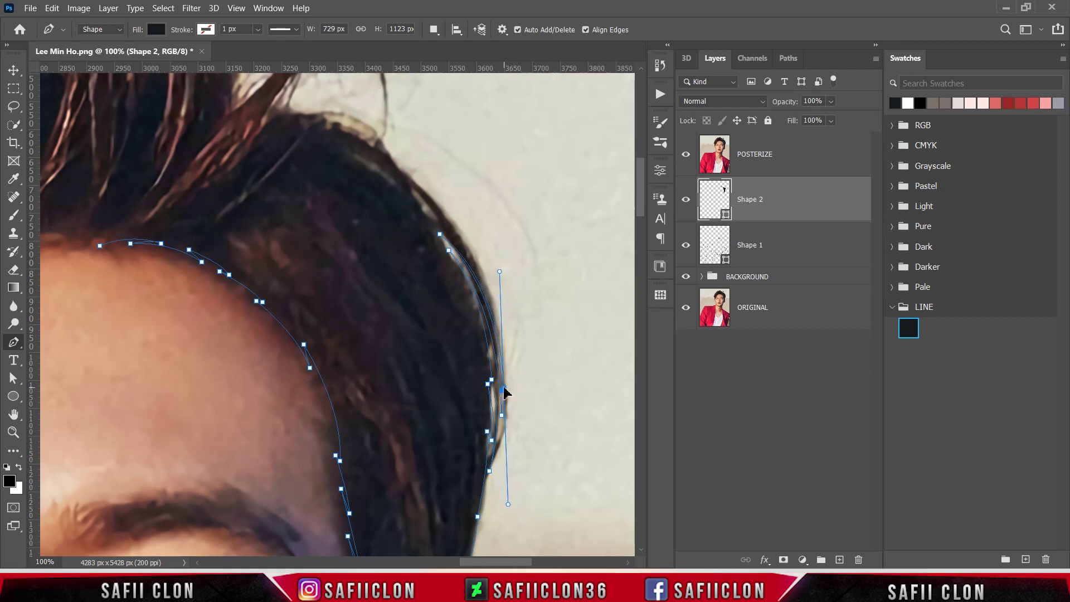
Curve the hair outline over the crown with smooth, trimmed anchors.
scroll(375, 237, "up", 2)
mouse_move(371, 228)
left_mouse_down()
mouse_move(206, 131)
mouse_move(227, 142)
left_mouse_up()
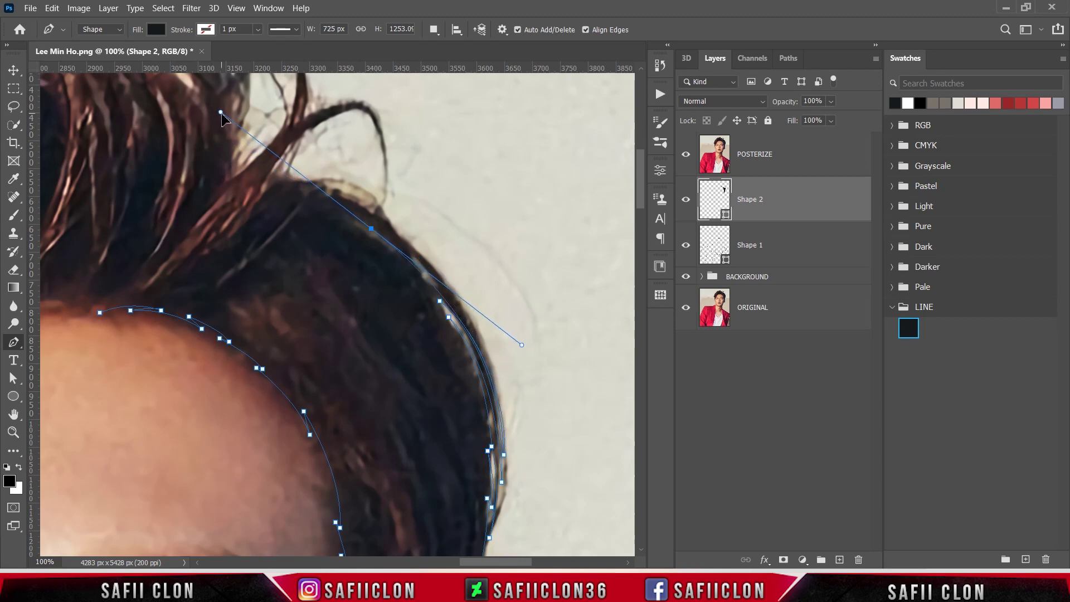
left_click(370, 227, "alt")
key("ctrl+z")
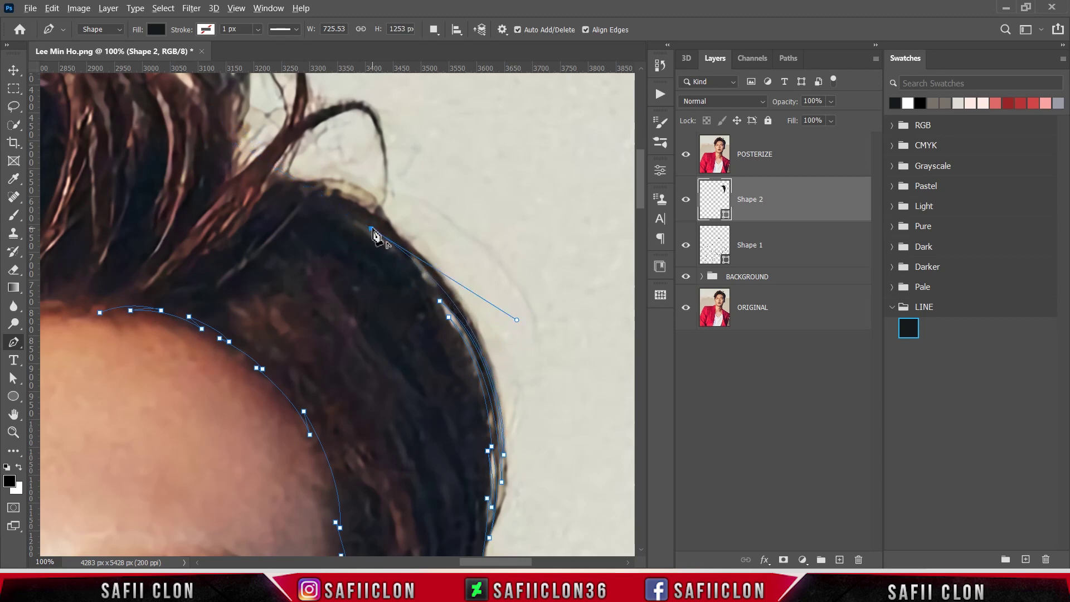
left_click_drag(498, 381, 509, 407)
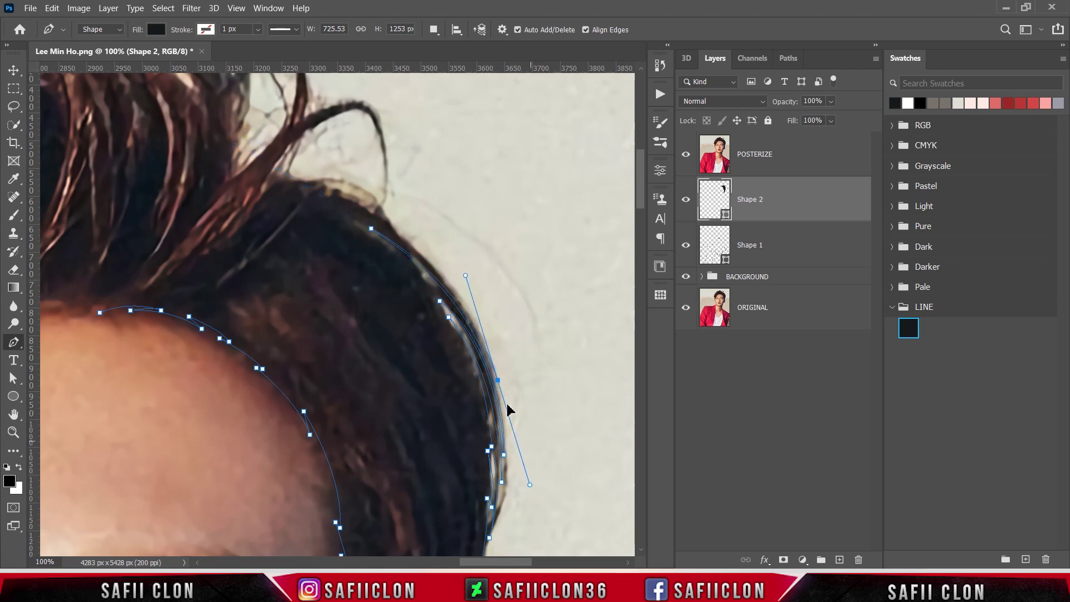
left_click_drag(320, 194, 167, 137)
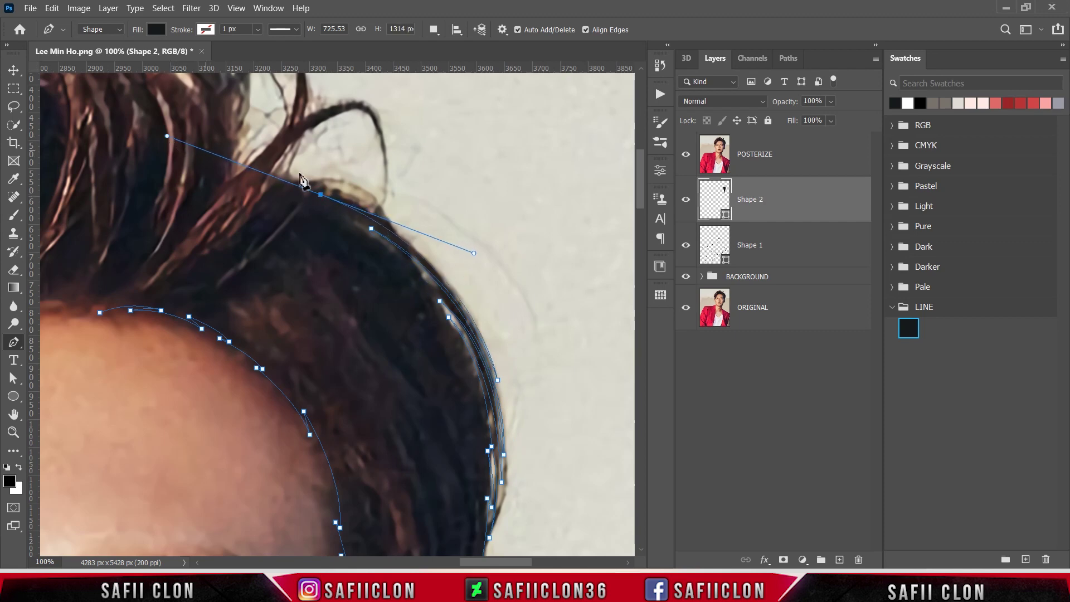
left_click(320, 194, "alt")
scroll(372, 223, "up", 1)
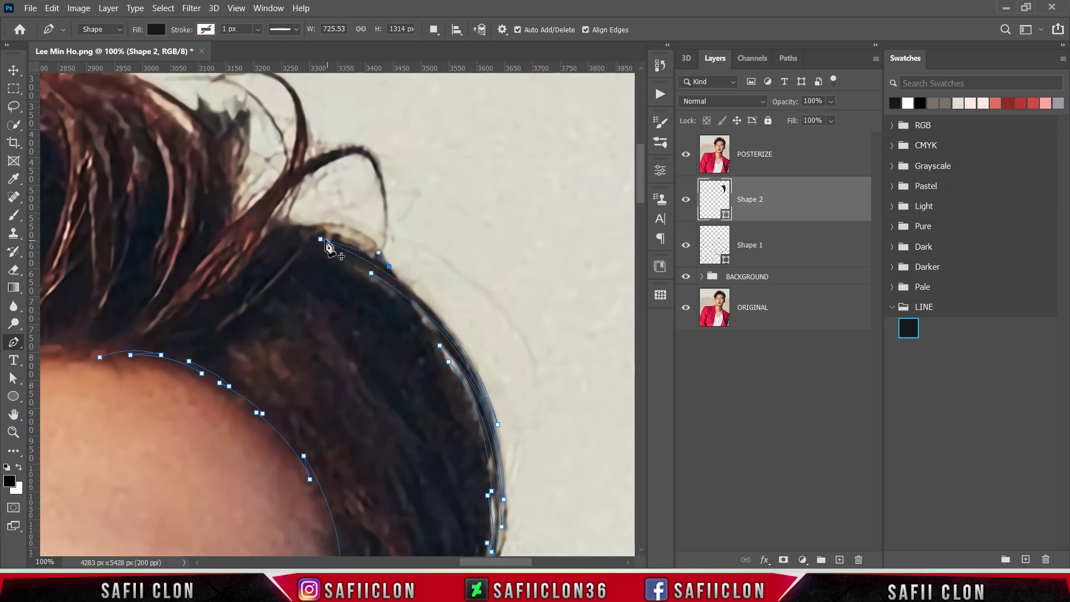
mouse_move(316, 235)
left_mouse_down()
mouse_move(256, 228)
mouse_move(249, 263)
left_mouse_up()
scroll(284, 266, "up", 1)
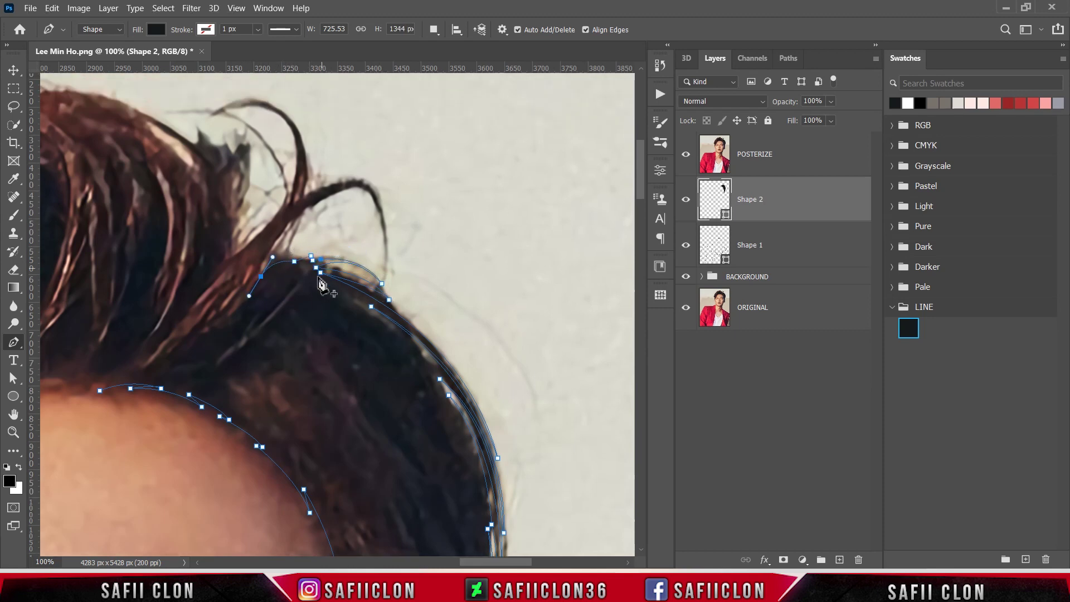
scroll(279, 281, "up", 1)
mouse_move(275, 290)
left_mouse_down()
mouse_move(265, 307)
mouse_move(254, 299)
left_mouse_up()
Trace the first loose curling strand at the crown.
left_click(321, 253)
left_click(308, 227)
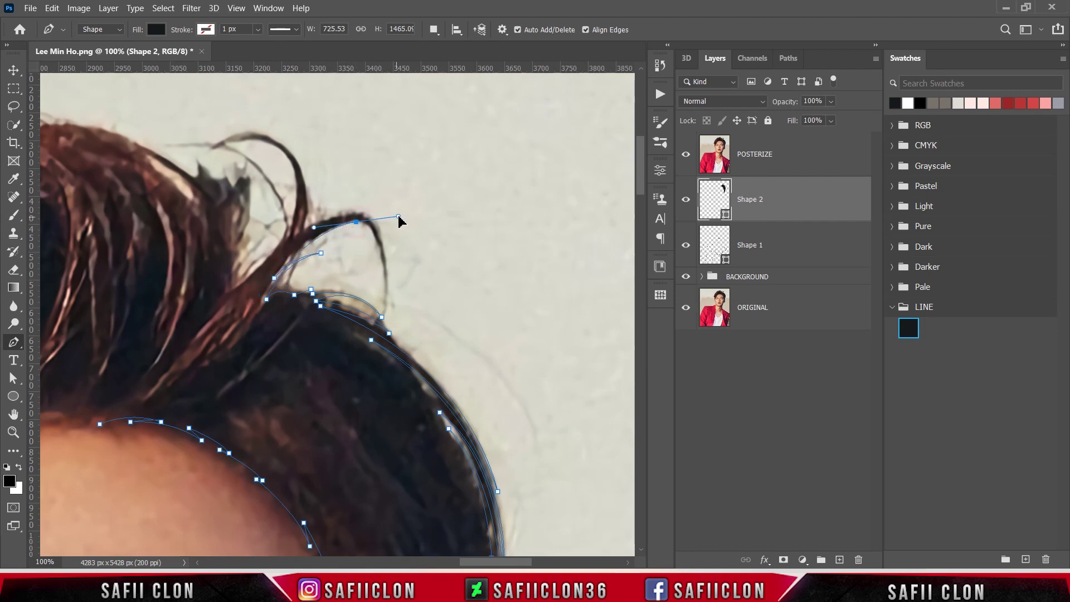
left_click(356, 223)
left_click(382, 310)
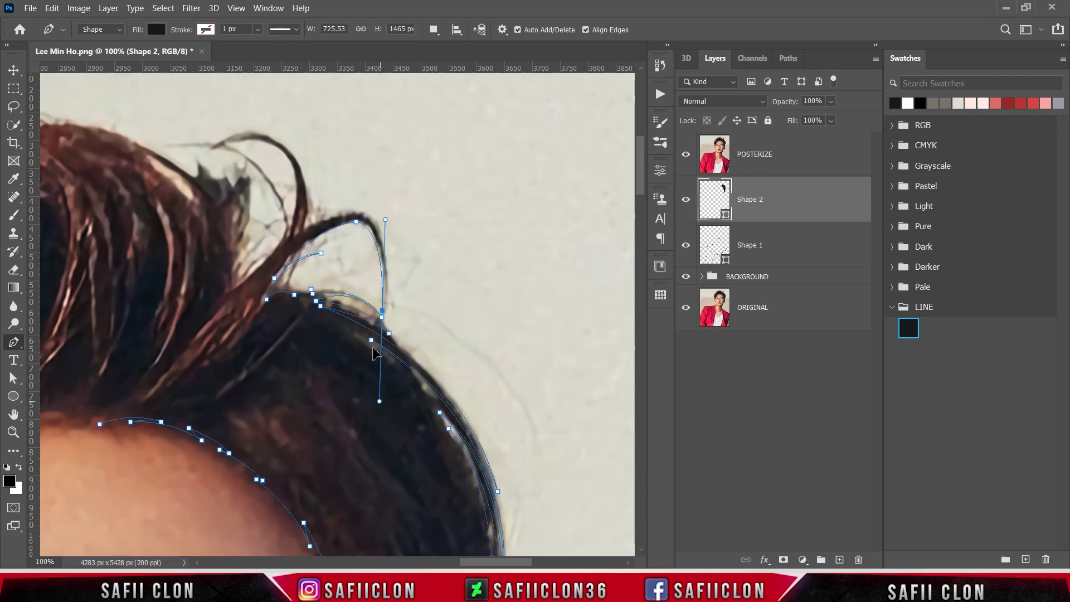
left_click_drag(365, 216, 334, 194)
left_click(297, 238)
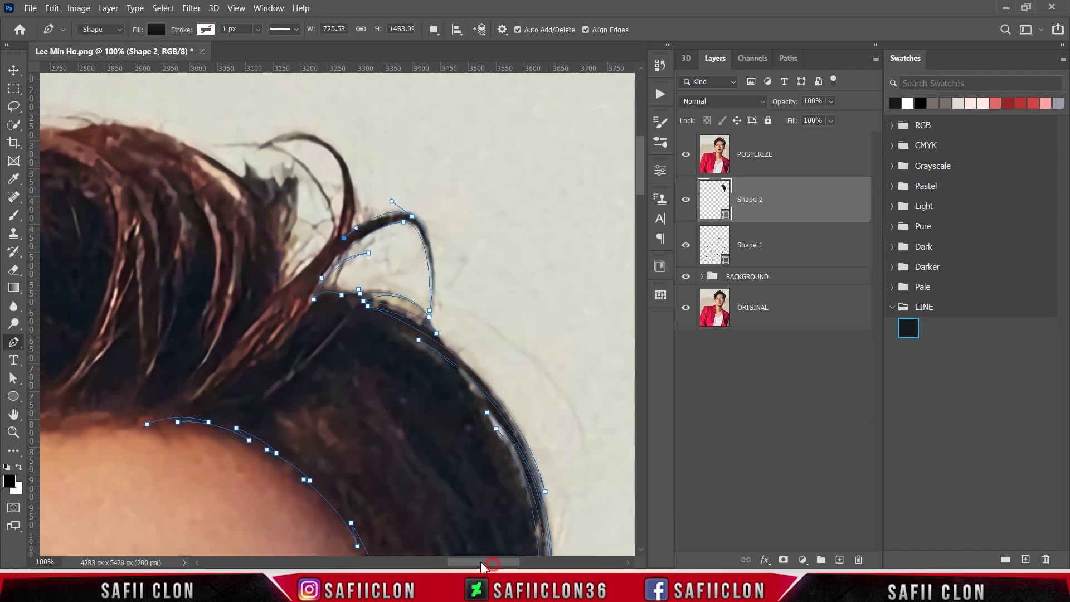
left_click_drag(375, 382, 492, 471)
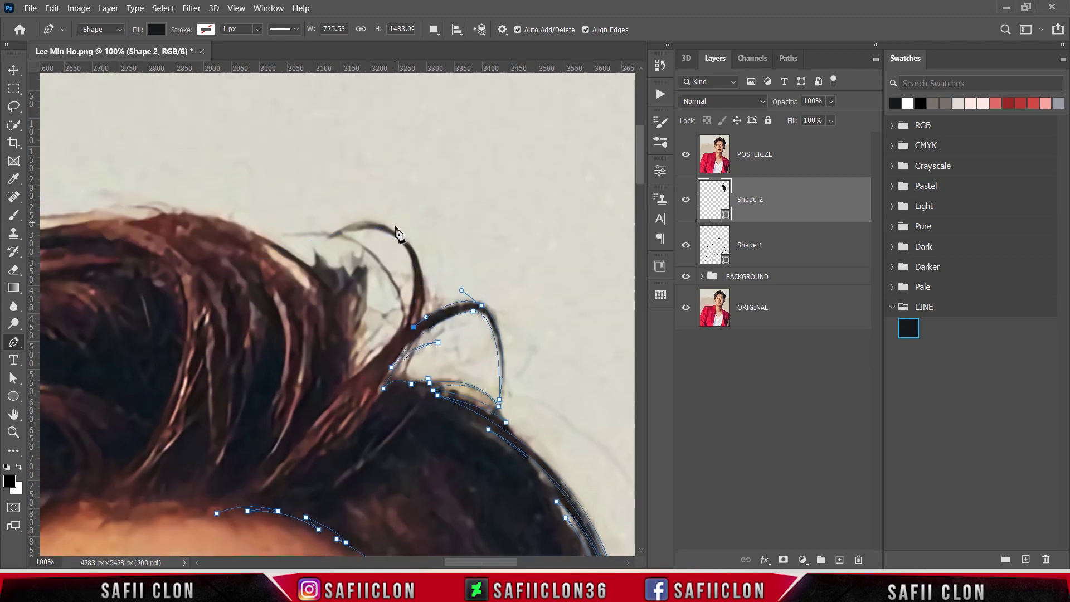
Outline the upper strand to a sharp tip and curve back down to the strands' junction.
left_click_drag(410, 245, 381, 207)
left_click(331, 235)
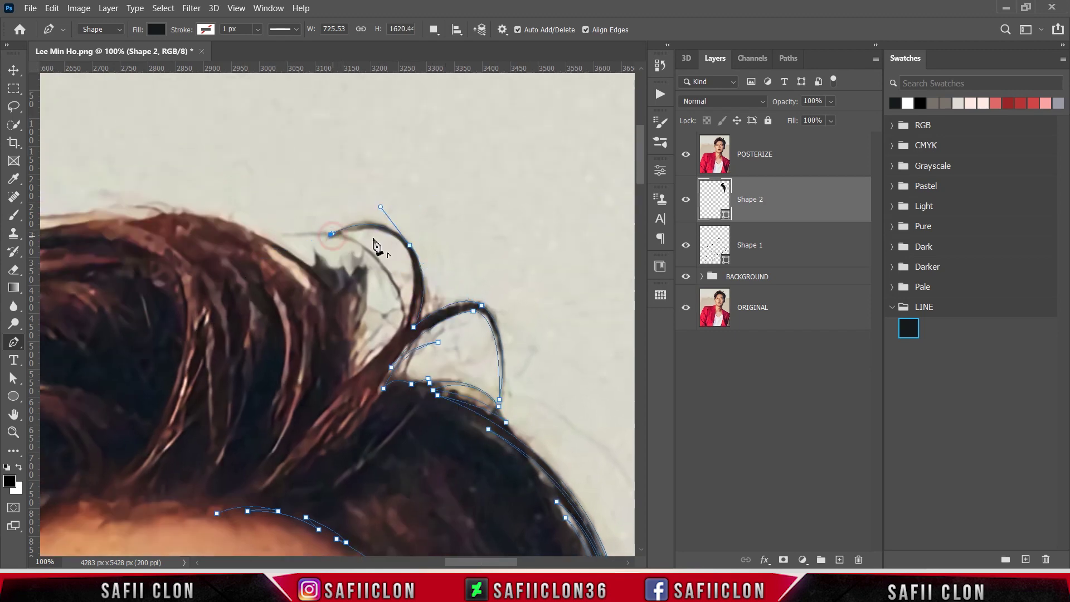
left_click_drag(407, 252, 425, 300)
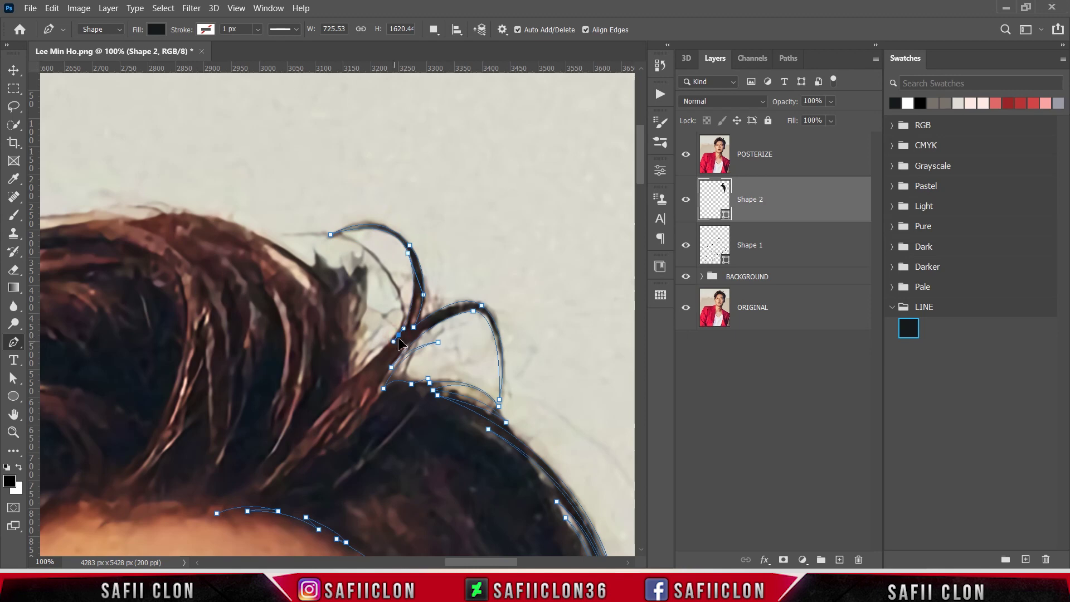
left_click_drag(299, 232, 175, 234)
left_click(298, 233, "alt")
left_click_drag(391, 339, 366, 448)
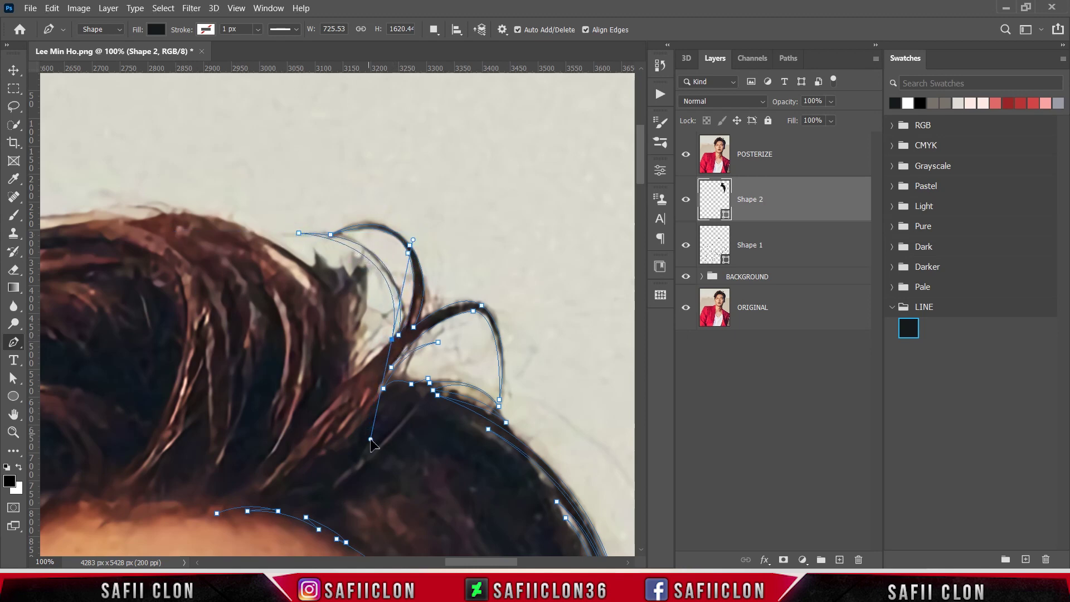
left_click(392, 339, "alt")
Trace the strand's inner edge and outline the next small strand tips along the top.
mouse_move(379, 344)
left_mouse_down()
mouse_move(371, 349)
mouse_move(380, 319)
left_mouse_up()
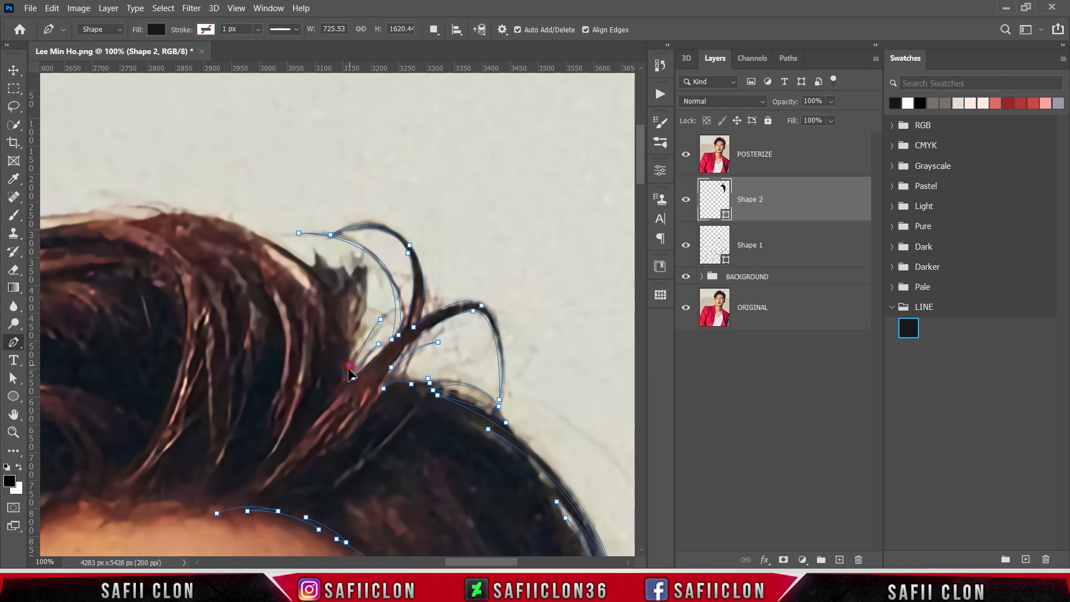
left_click_drag(349, 365, 332, 397)
left_click(353, 377)
left_click(356, 333)
left_click(363, 273)
left_click(347, 286)
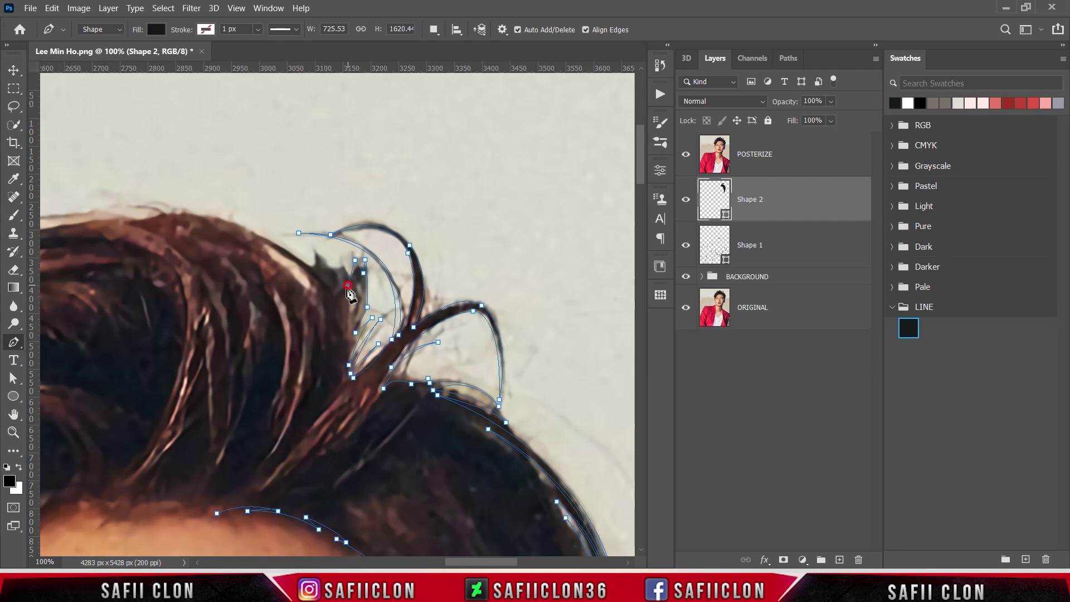
left_click(338, 259)
left_click_drag(308, 246, 291, 223)
left_click(308, 247, "alt")
scroll(418, 413, "left", 1)
Extend the Shape 2 hair path with smooth anchors across the top of the hair.
scroll(421, 312, "left", 4)
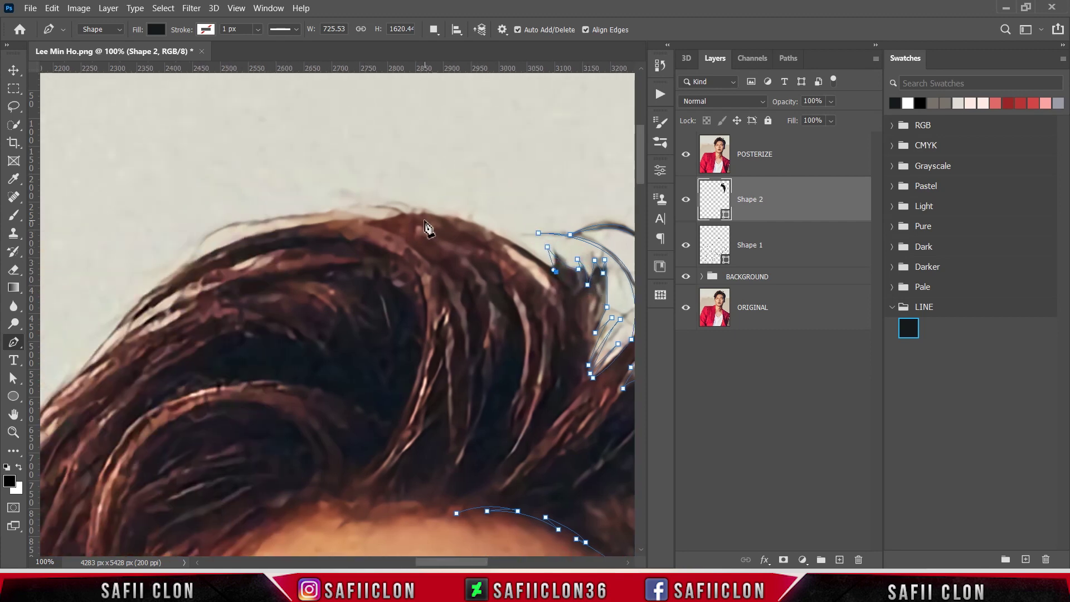
mouse_move(413, 213)
left_mouse_down()
mouse_move(334, 216)
mouse_move(293, 238)
left_mouse_up()
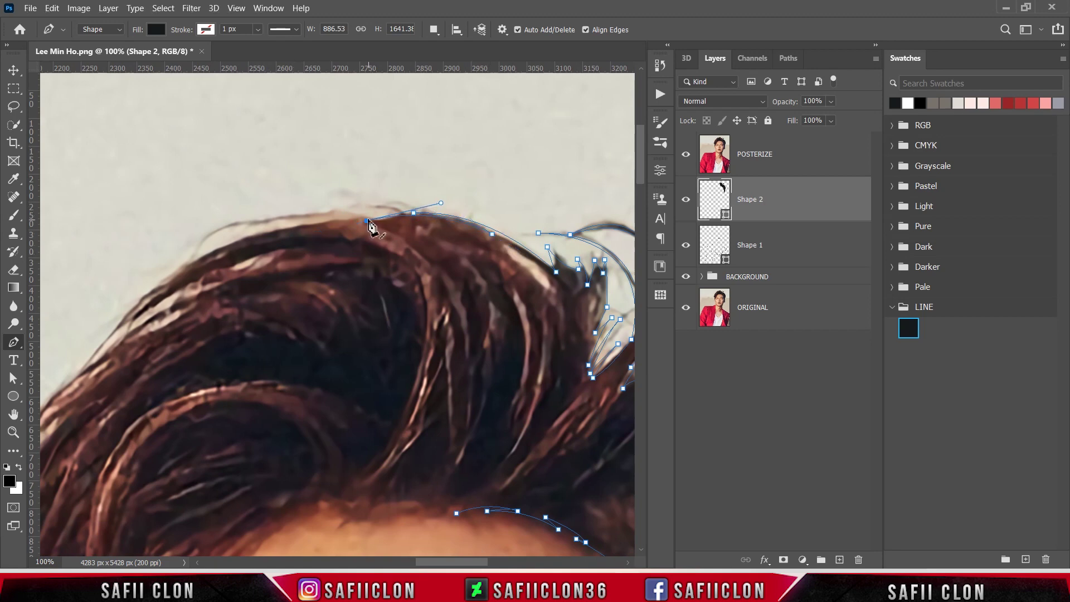
left_click_drag(197, 247, 130, 295)
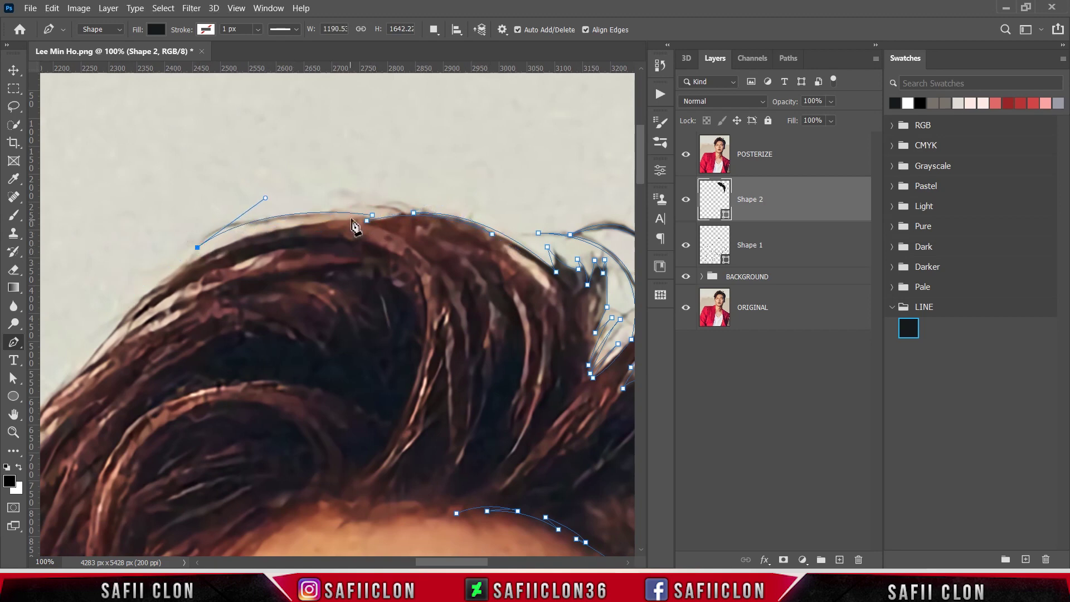
left_click_drag(357, 219, 466, 233)
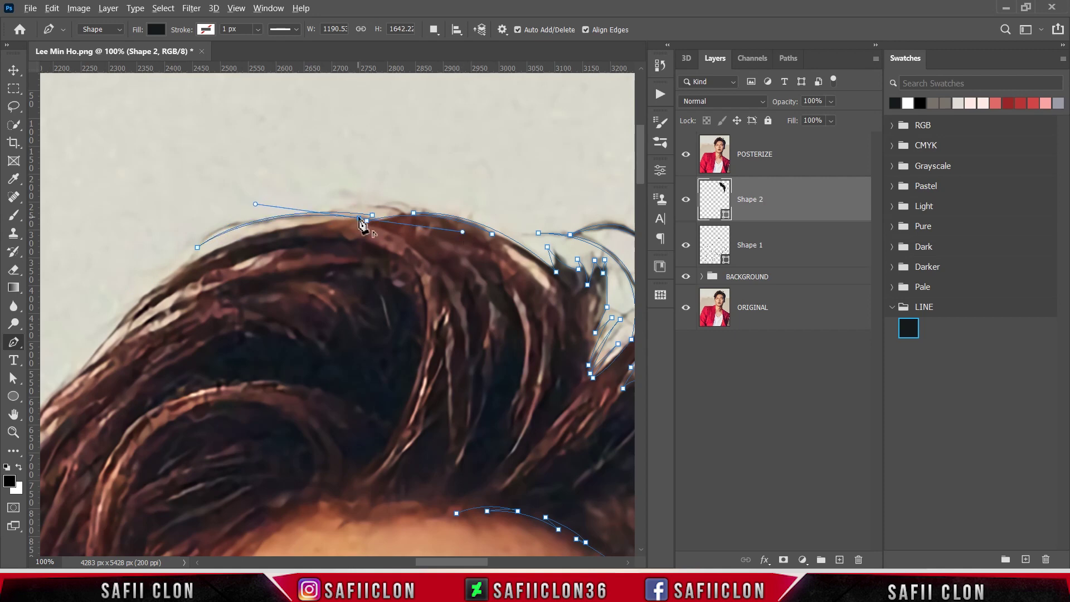
scroll(365, 422, "left", 3)
scroll(337, 290, "down", 1)
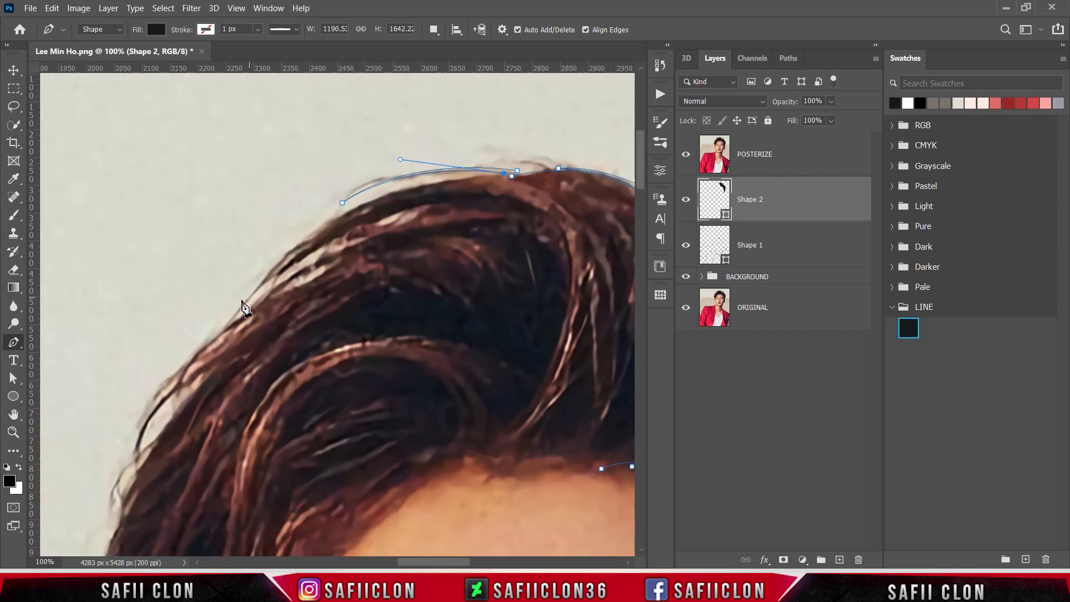
Trace the hair outline down its upper left edge with curved and corner anchors.
left_click_drag(308, 232, 389, 195)
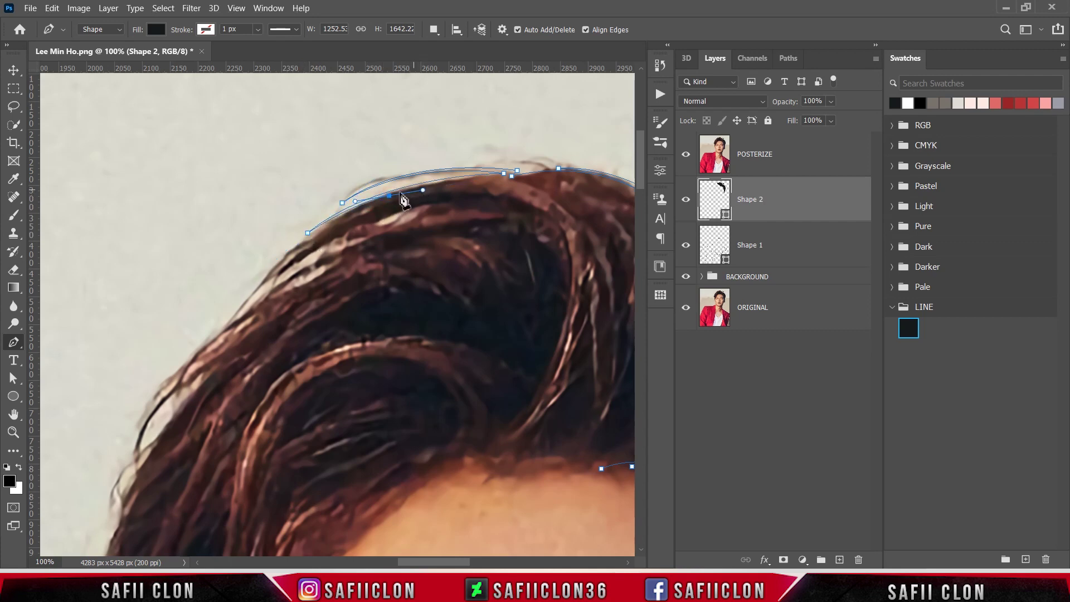
left_click_drag(235, 312, 177, 405)
left_click(236, 310, "alt")
left_click_drag(313, 248, 357, 231)
left_click(313, 248, "alt")
scroll(218, 271, "down", 2)
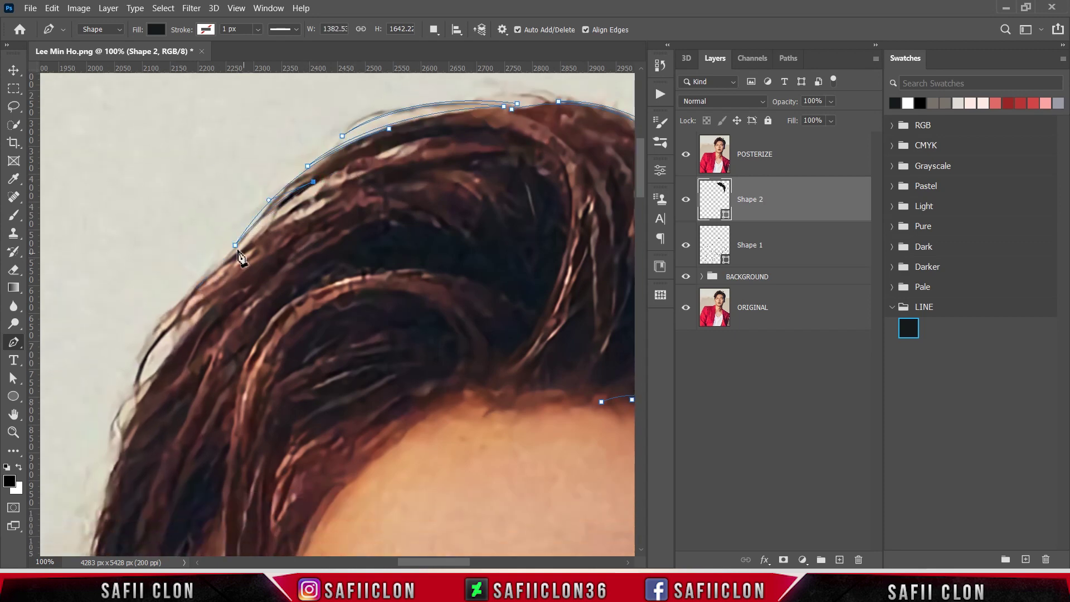
mouse_move(313, 182)
left_mouse_down()
mouse_move(299, 202)
mouse_move(306, 195)
left_mouse_up()
left_click(201, 279)
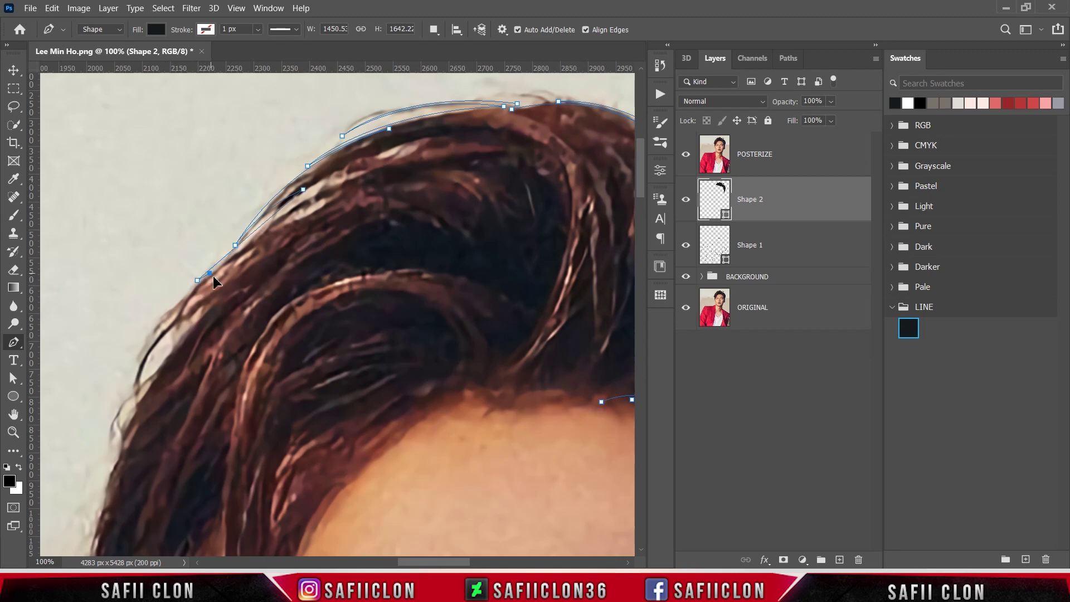
left_click_drag(446, 563, 432, 563)
scroll(256, 256, "down", 3)
Continue the hair outline down the left side past the flicked strand tip.
left_click_drag(249, 248, 235, 292)
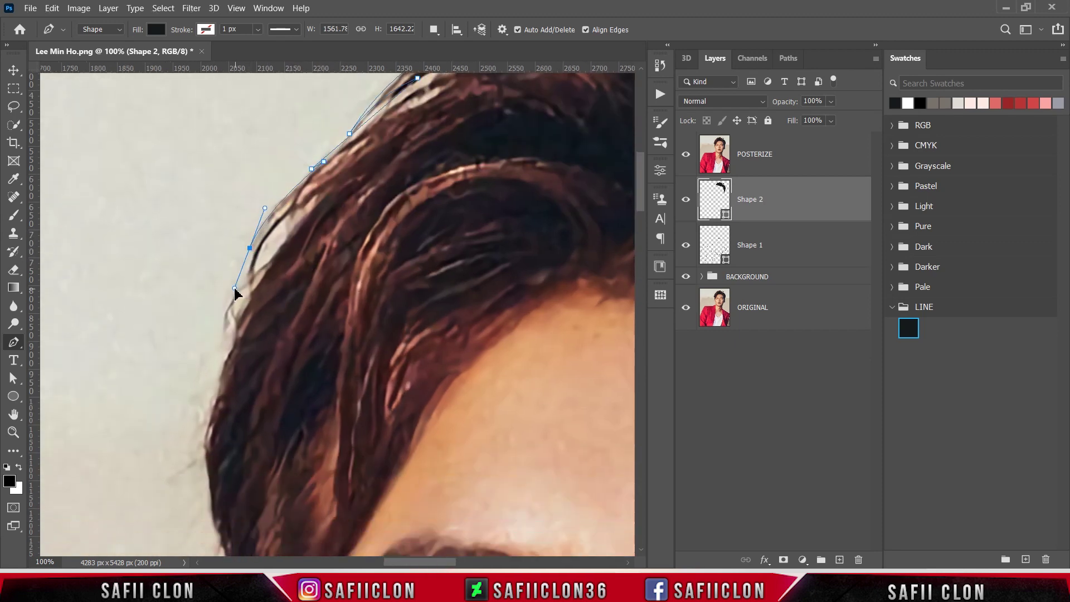
left_click(250, 248, "alt")
left_click_drag(299, 190, 330, 169)
left_click(299, 190, "alt")
left_click(250, 280)
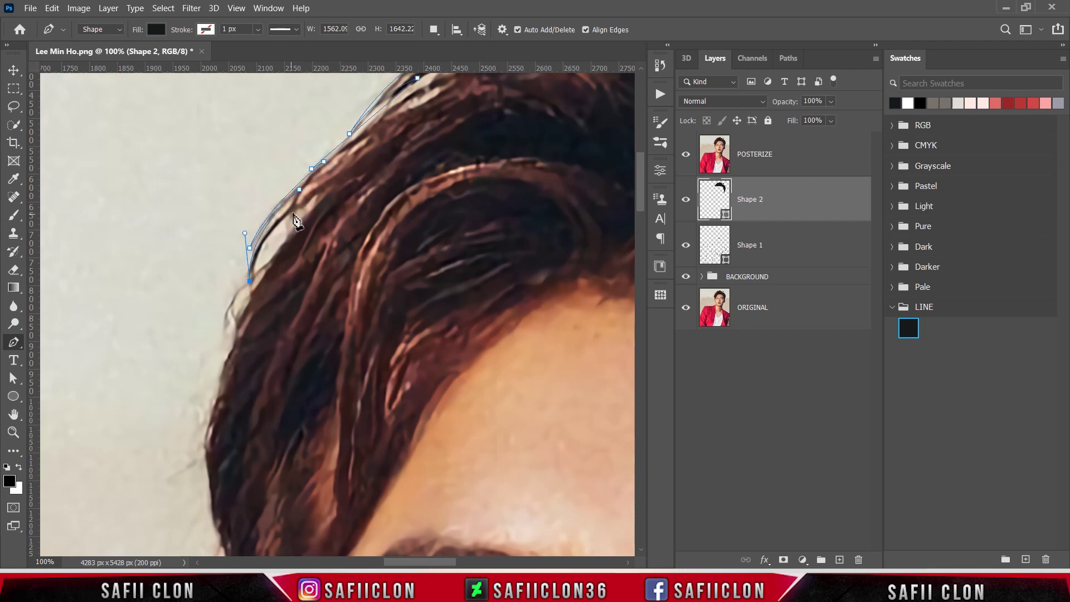
left_click_drag(301, 206, 342, 184)
mouse_move(282, 243)
left_mouse_down()
mouse_move(273, 271)
mouse_move(235, 257)
left_mouse_up()
left_click(220, 309)
scroll(262, 295, "down", 3)
scroll(229, 271, "down", 3)
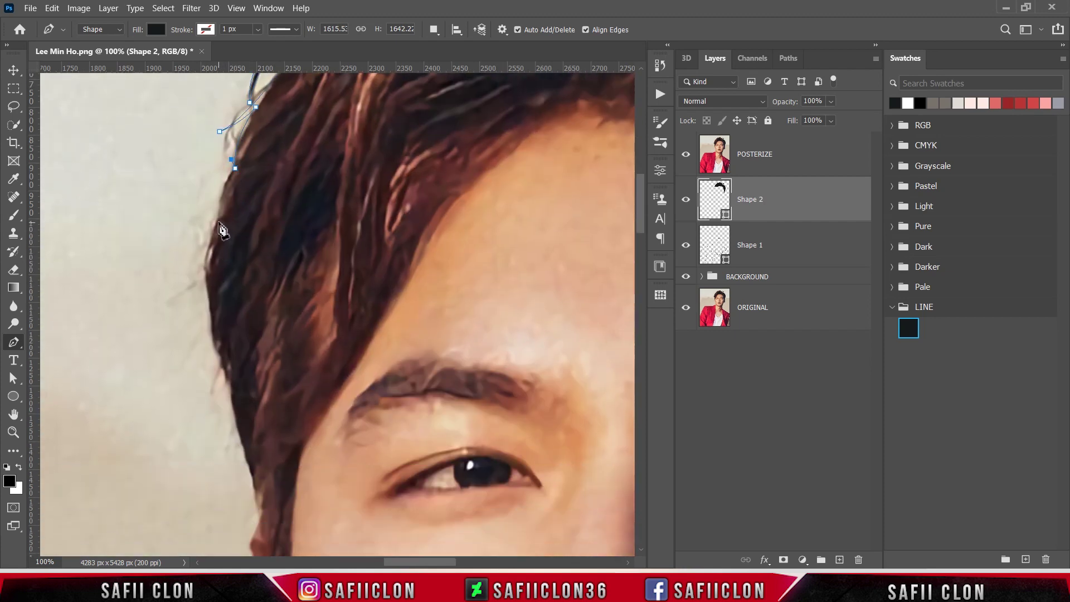
Extend the hair path down beside the temple toward the cheek.
left_click_drag(216, 220, 214, 241)
left_click_drag(198, 277, 187, 288)
left_click(169, 293)
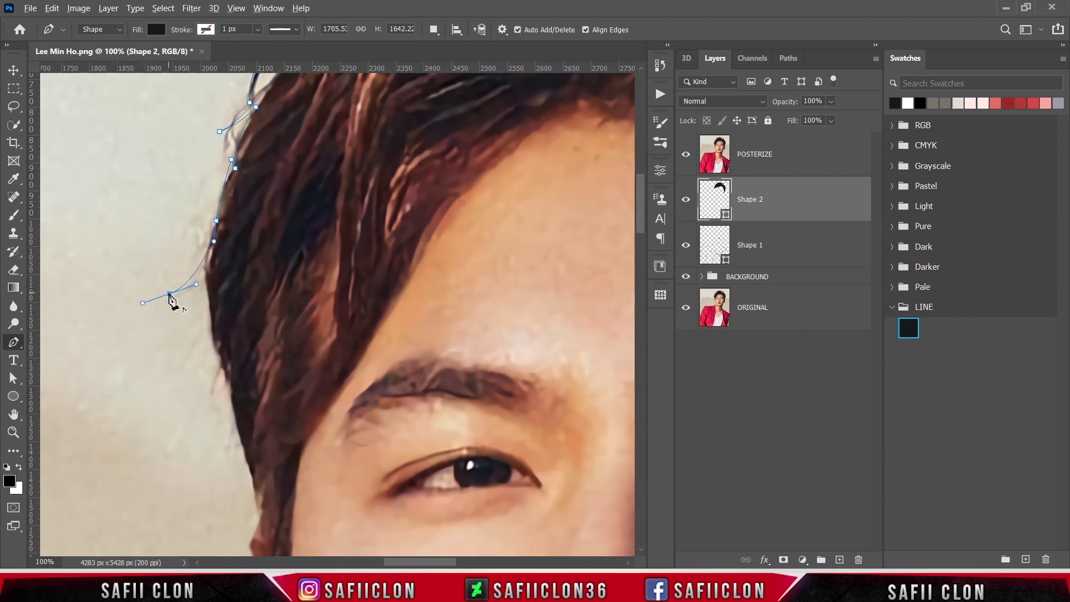
left_click_drag(213, 249, 233, 211)
scroll(229, 226, "down", 2)
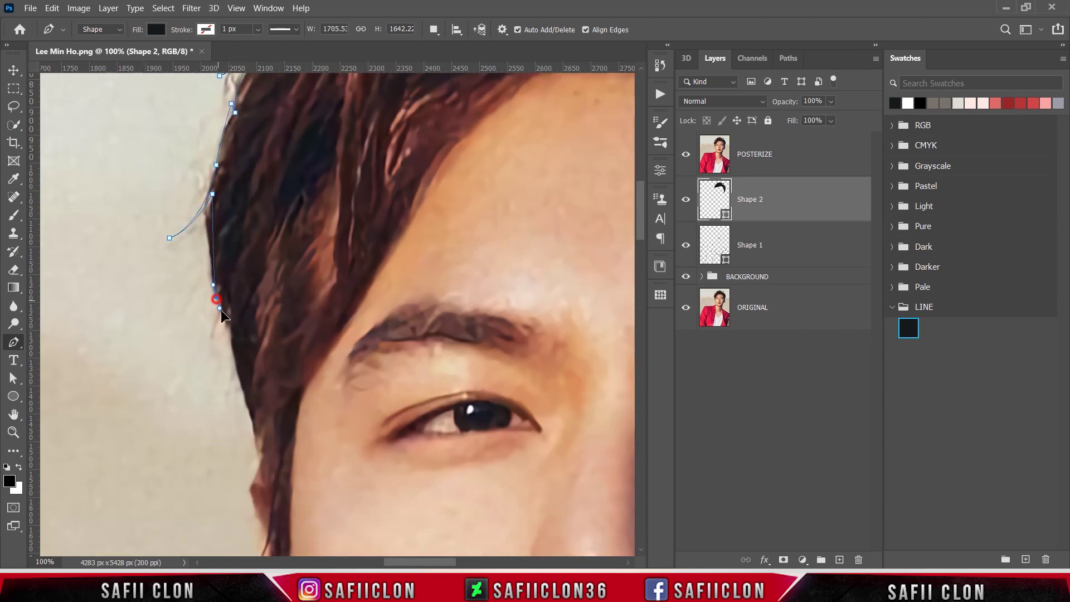
left_click(217, 287)
left_click_drag(230, 323, 216, 348)
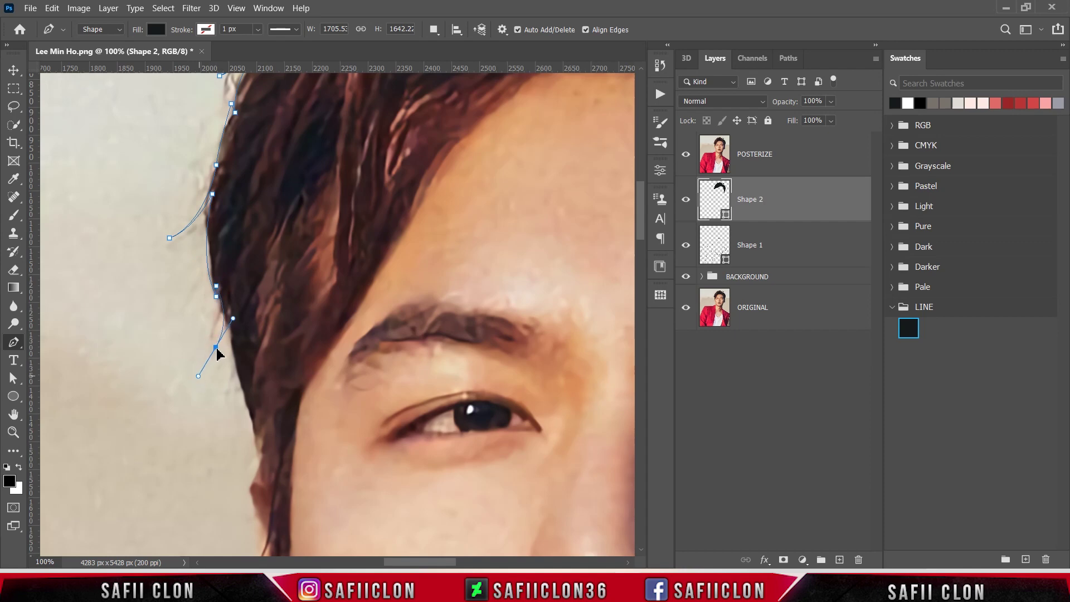
scroll(252, 287, "down", 5)
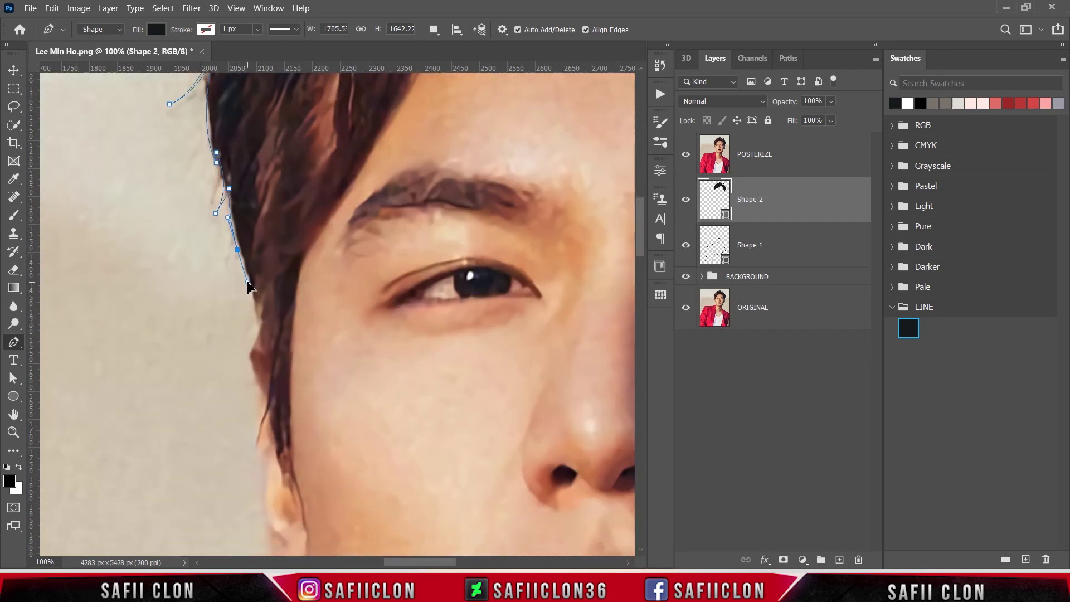
Trace curved anchors down the sideburn, replacing one misplaced anchor.
left_click_drag(249, 338, 262, 320)
left_click_drag(242, 360, 228, 370)
scroll(263, 363, "down", 1)
scroll(262, 363, "down", 4)
key("ctrl+z")
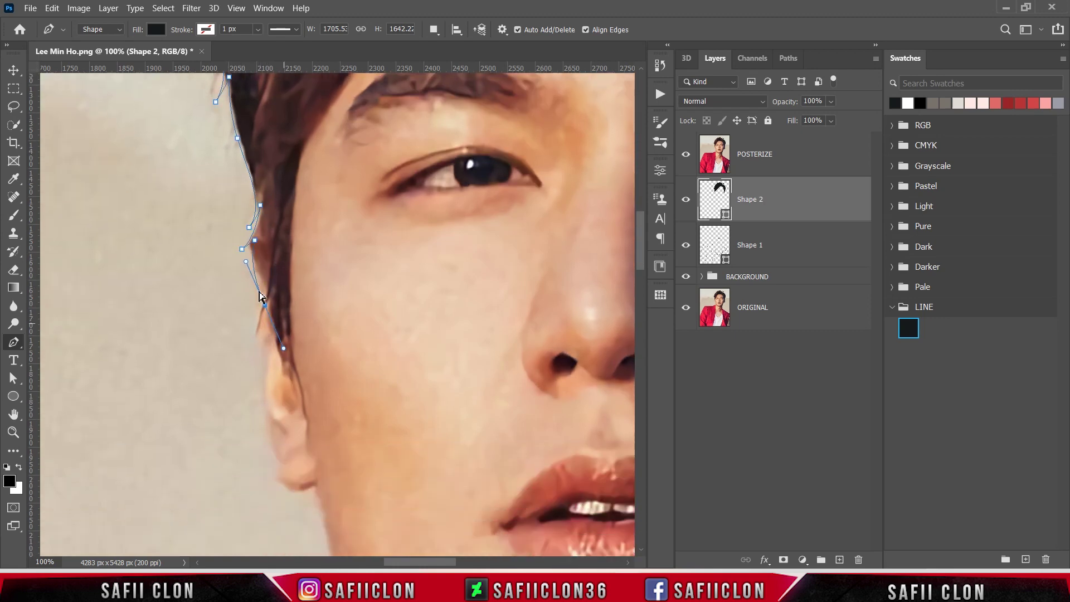
left_click_drag(257, 296, 266, 282)
left_click_drag(257, 343, 269, 324)
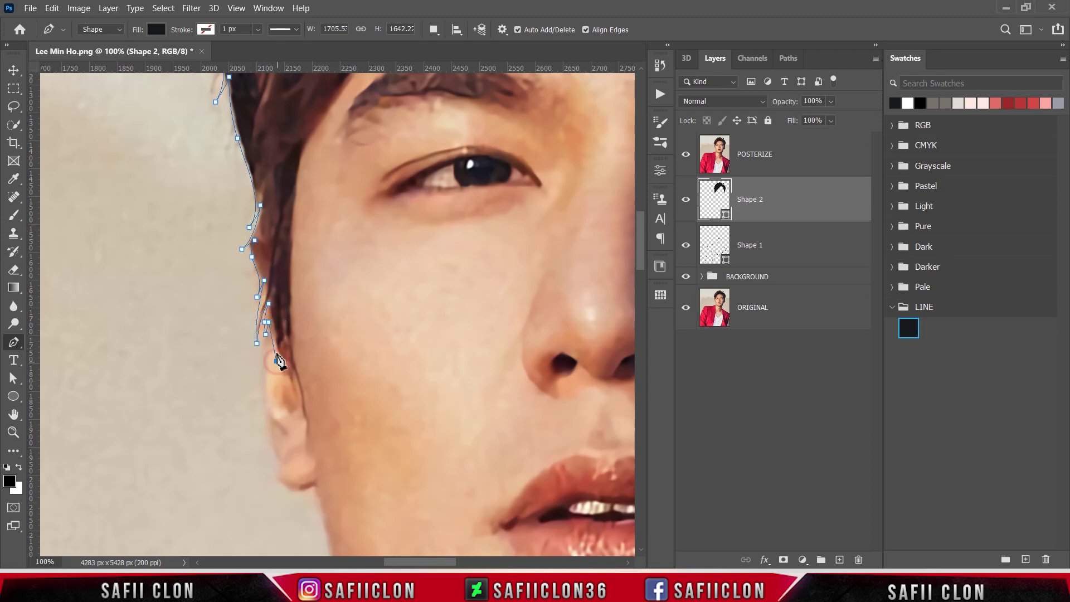
Round the sideburn tip by the ear and climb back up the inner hair edge.
left_click_drag(296, 392, 300, 240)
left_click(301, 395)
scroll(297, 312, "up", 3)
left_click(294, 316)
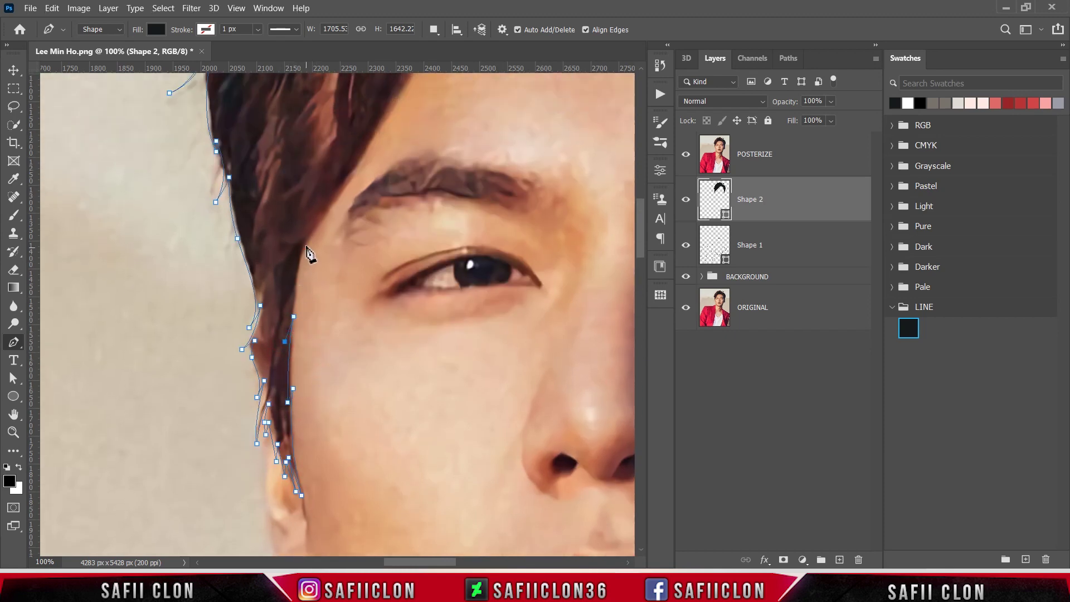
left_click_drag(306, 245, 319, 228)
scroll(334, 268, "up", 5)
Follow the fringe edge up toward the forehead with curved anchors.
left_click_drag(413, 235, 434, 183)
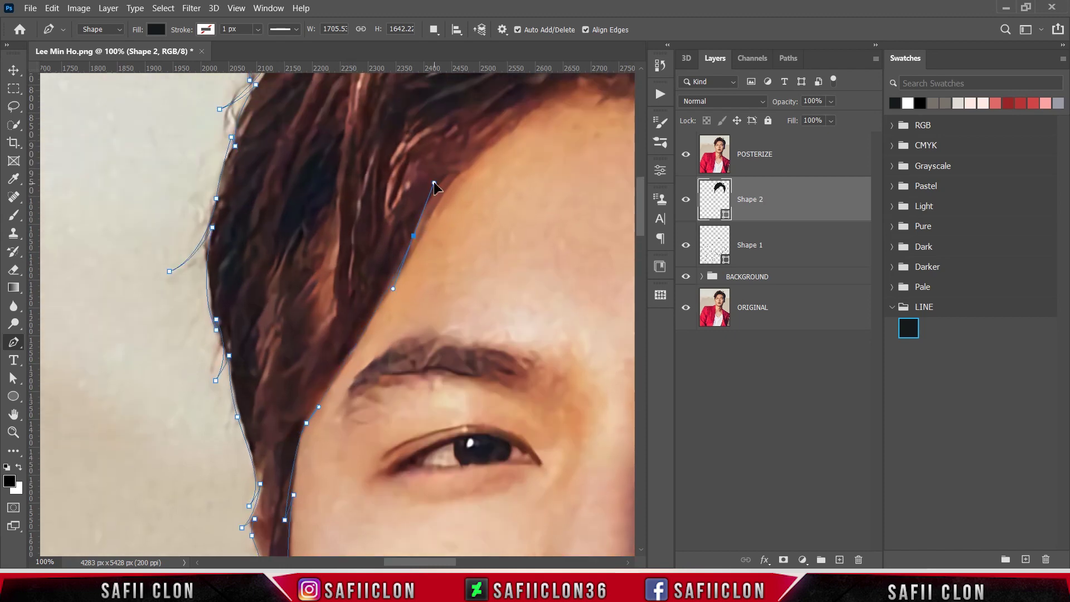
left_click_drag(387, 300, 372, 316)
scroll(279, 301, "right", 4)
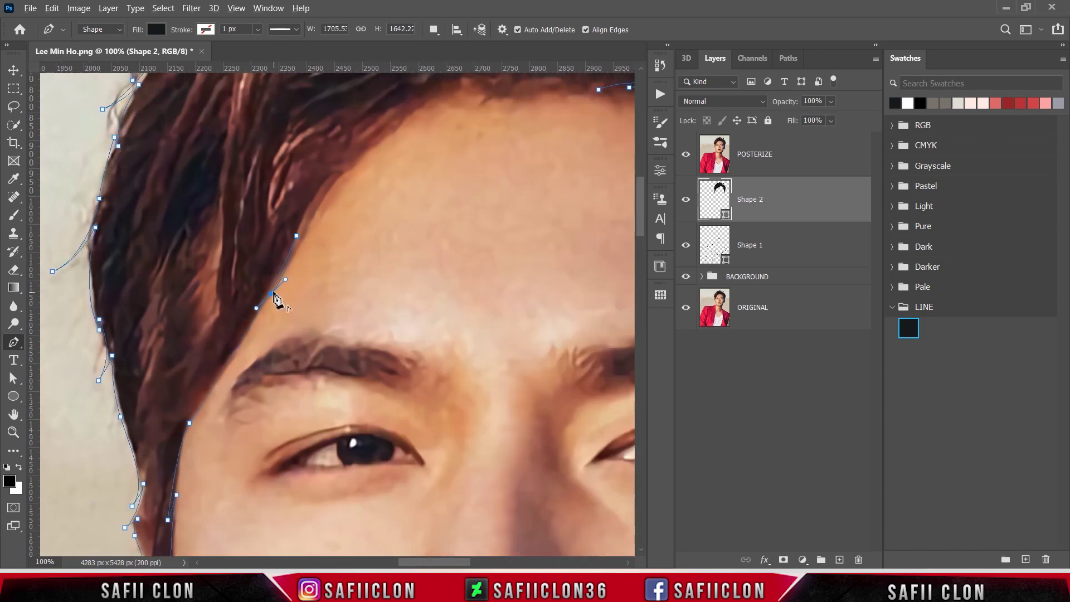
scroll(284, 301, "up", 3)
mouse_move(309, 285)
left_mouse_down()
mouse_move(325, 241)
mouse_move(400, 221)
mouse_move(385, 211)
left_mouse_up()
left_click(308, 286, "alt")
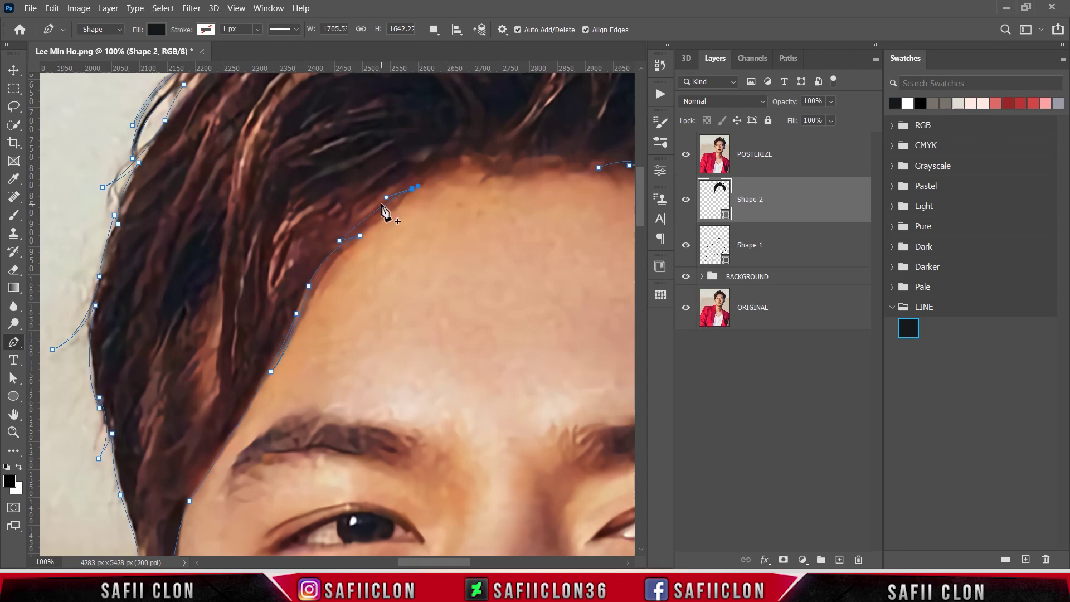
Trace across the forehead hairline and join back to the start point, closing the hair shape.
left_click_drag(466, 161, 520, 157)
key("ctrl+z")
left_click_drag(437, 170, 451, 163)
left_click_drag(454, 563, 468, 564)
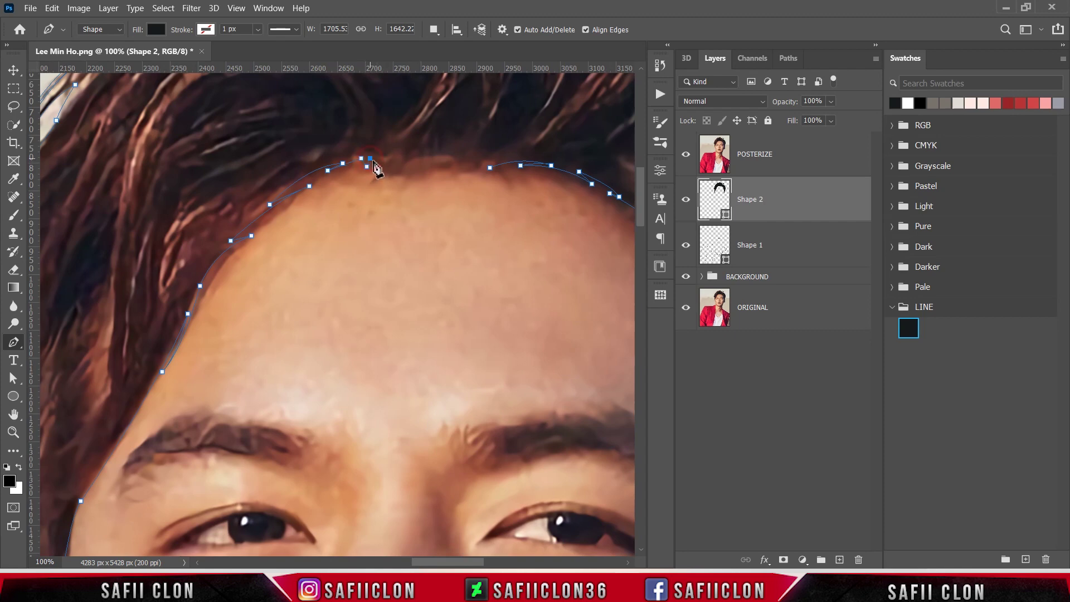
left_click_drag(394, 162, 446, 166)
left_click(463, 172)
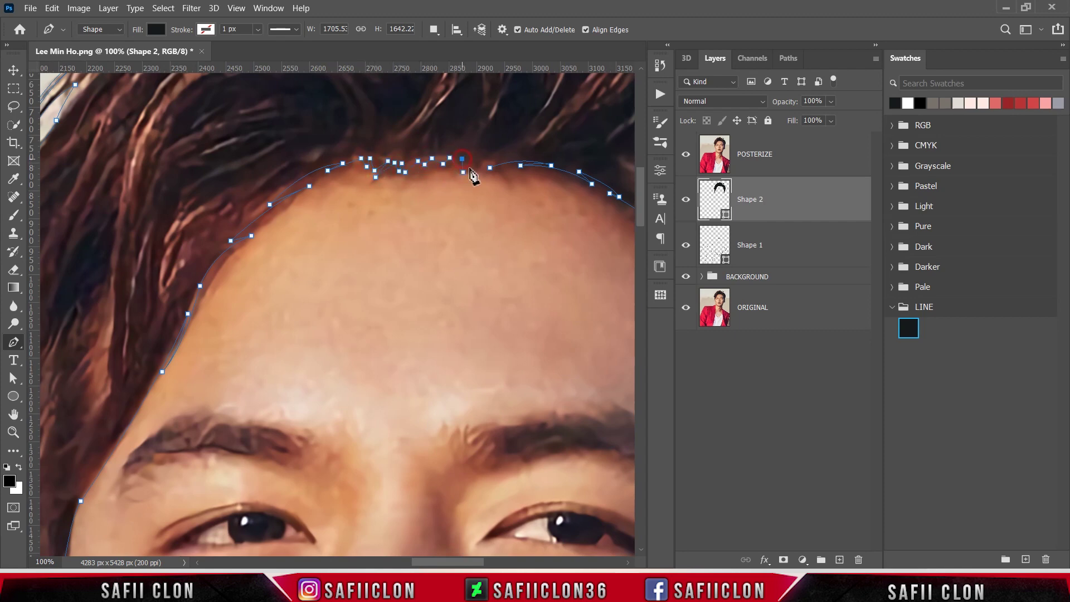
key("Escape")
key("ctrl+minus")
key("ctrl+minus")
key("ctrl+minus")
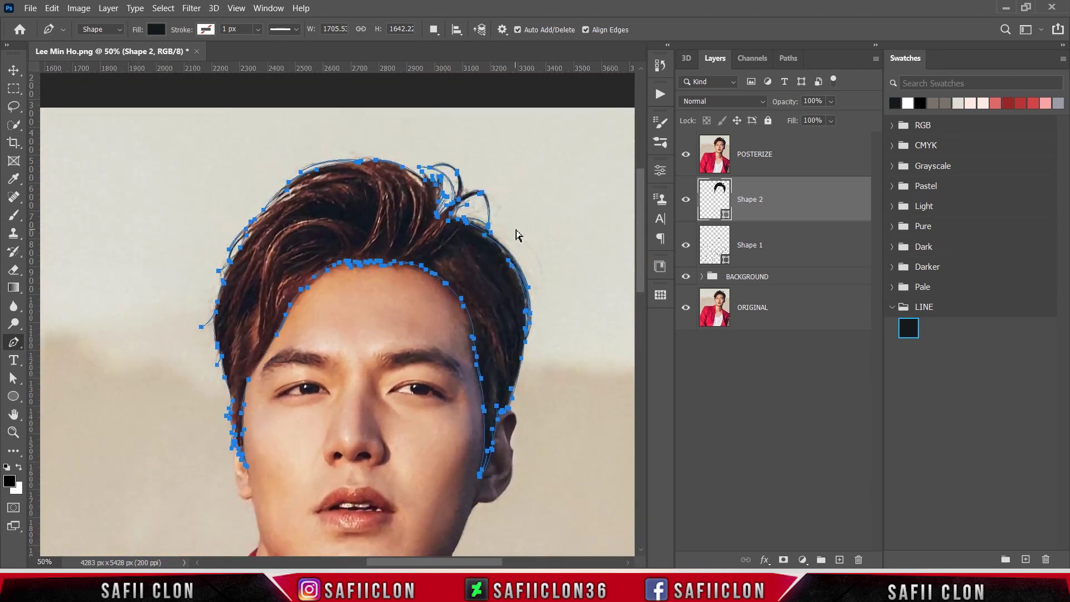
Hide the POSTERIZE photo layer and rename Shape 2 to HAIR.
left_click(687, 157)
double_click(750, 200)
type("HAIR")
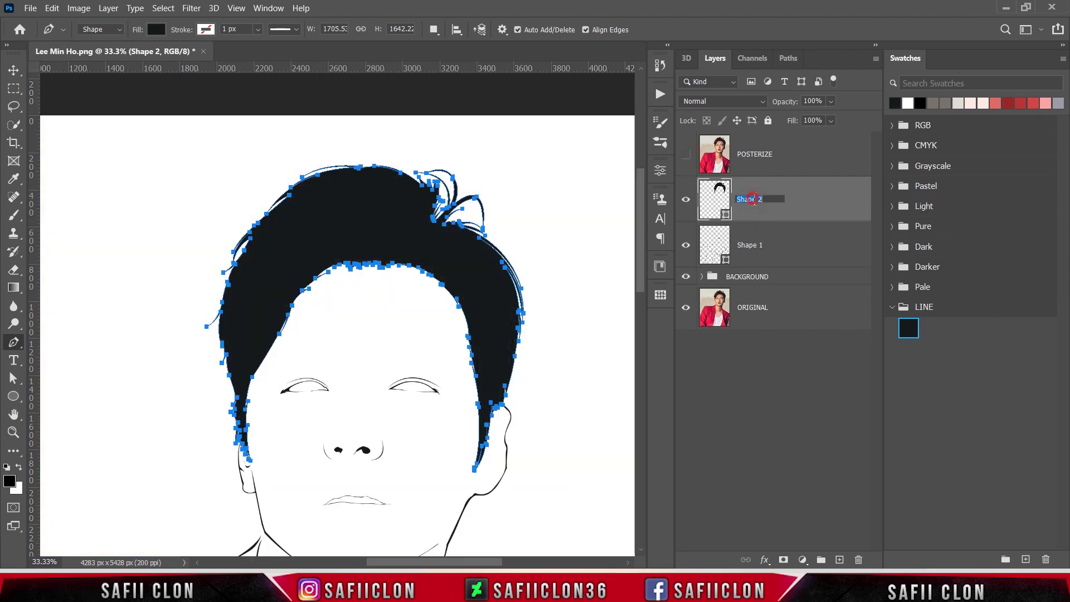
left_click(818, 201)
Rename the Shape 1 outline layer to LINE.
left_click(755, 252)
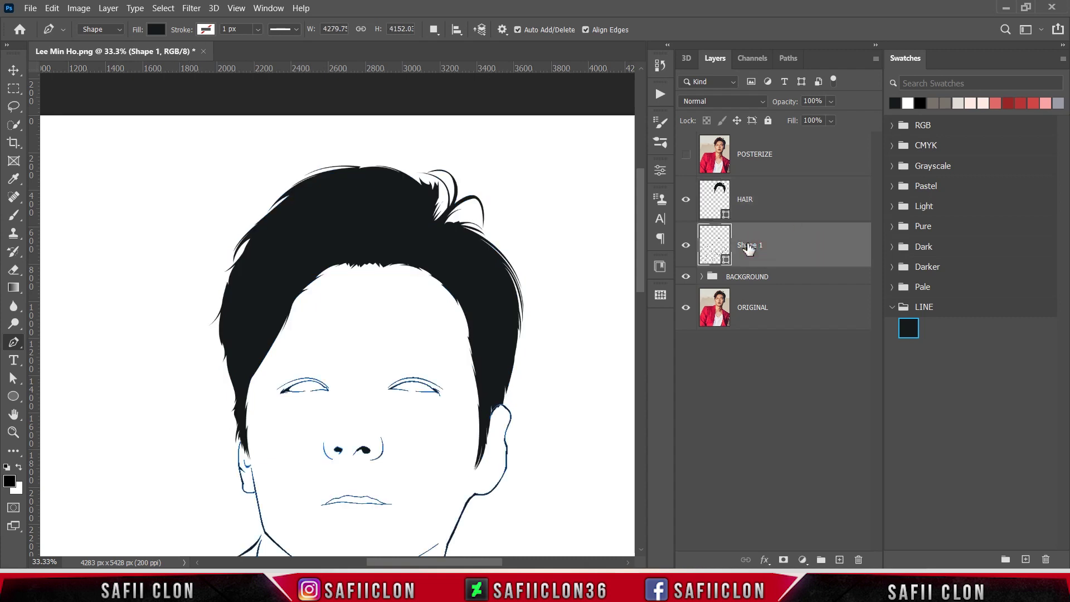
double_click(748, 245)
type("LINE")
left_click(802, 254)
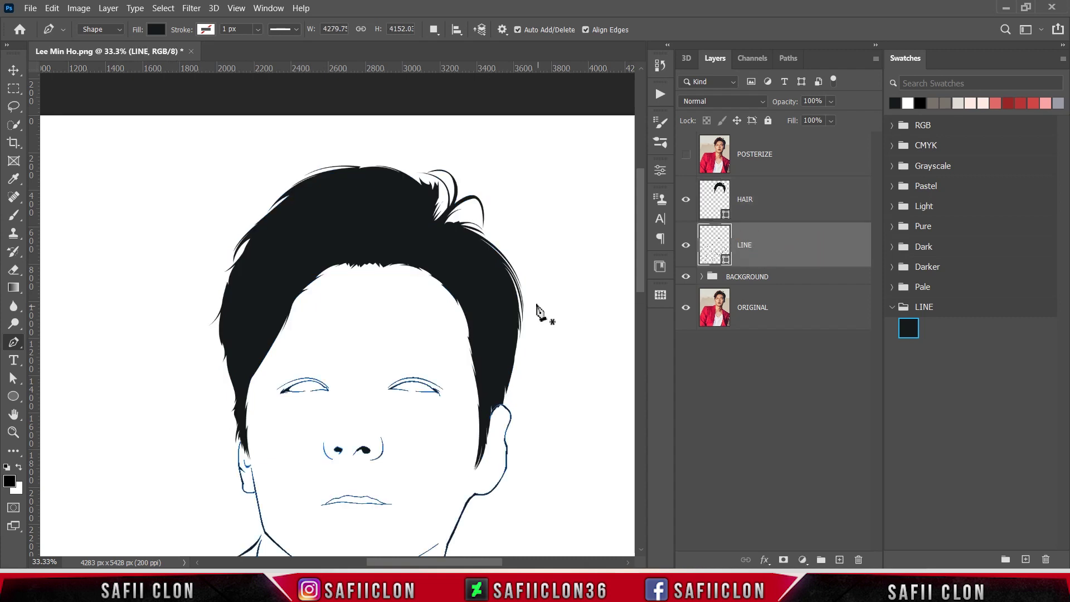
scroll(537, 307, "down", 1)
scroll(537, 307, "down", 1)
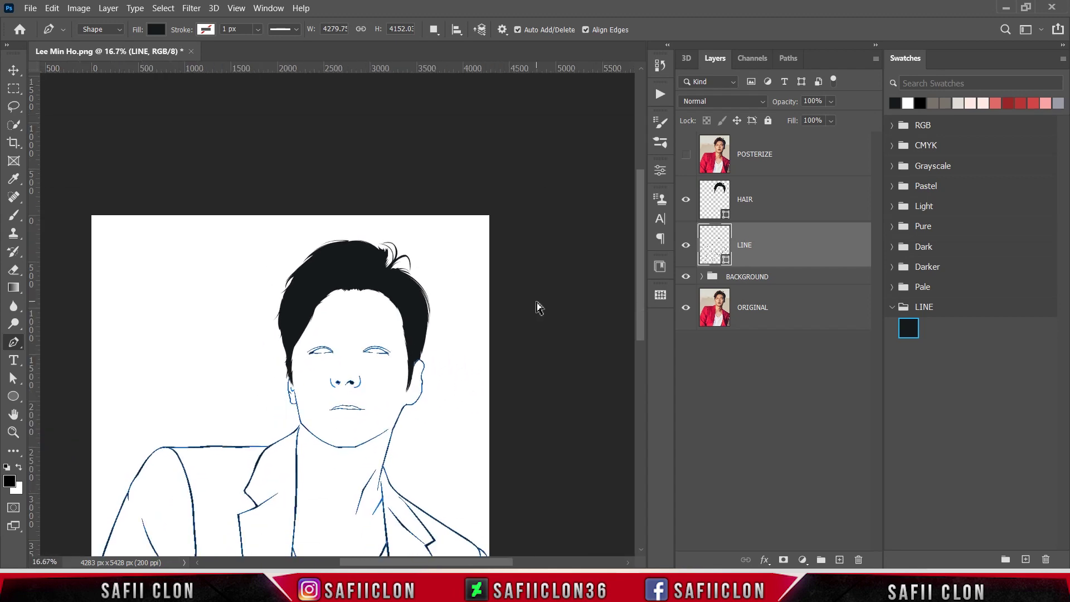
scroll(537, 307, "down", 1)
scroll(536, 307, "down", 1)
scroll(536, 307, "up", 2)
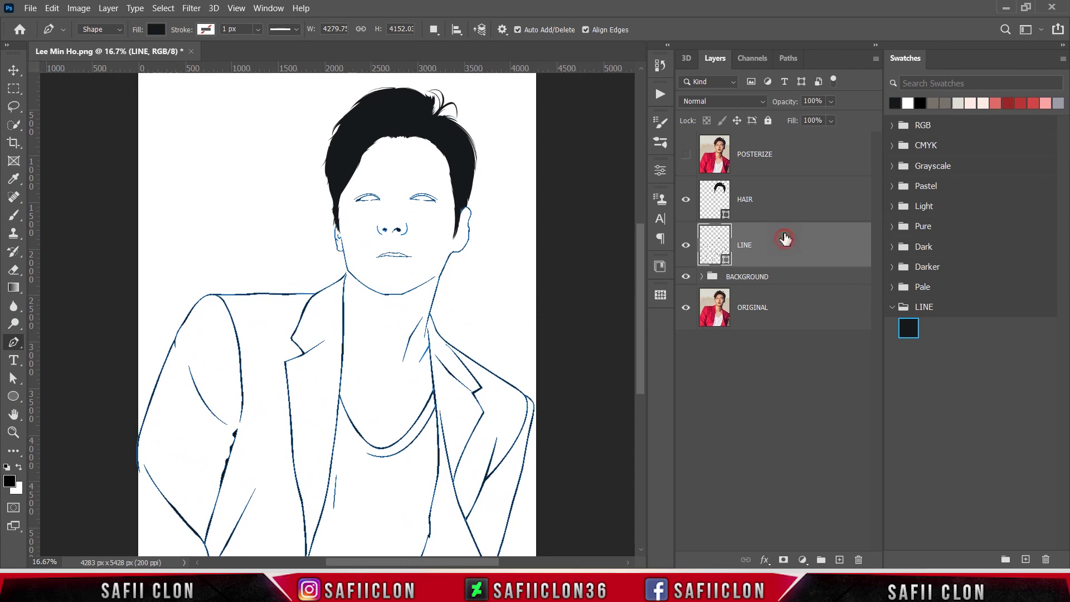
Select HAIR and LINE and group them as a new group named LINEART.
left_click(780, 199, "shift")
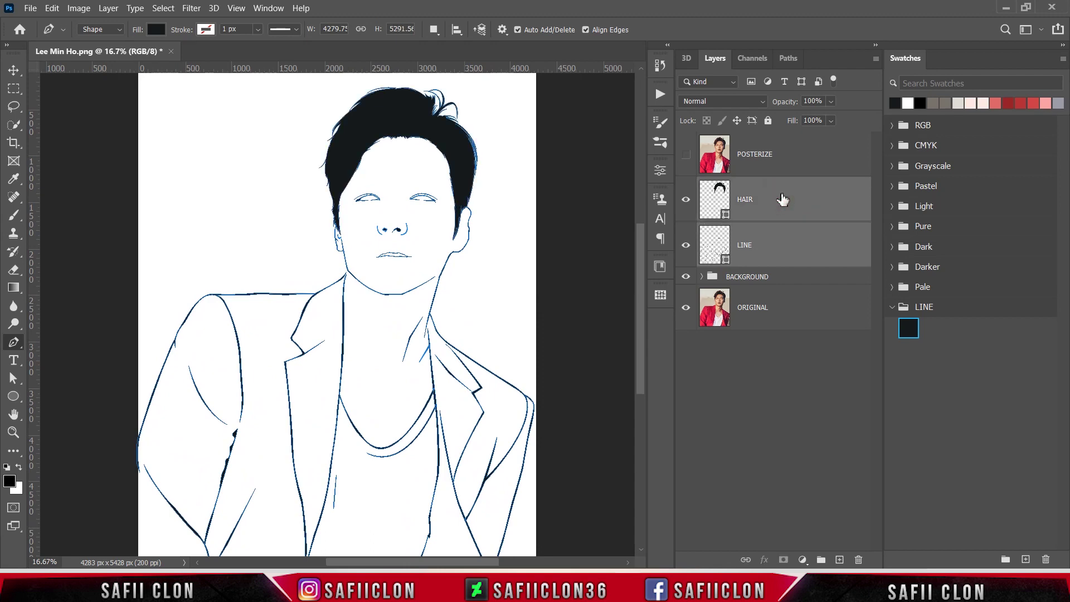
right_click(782, 199)
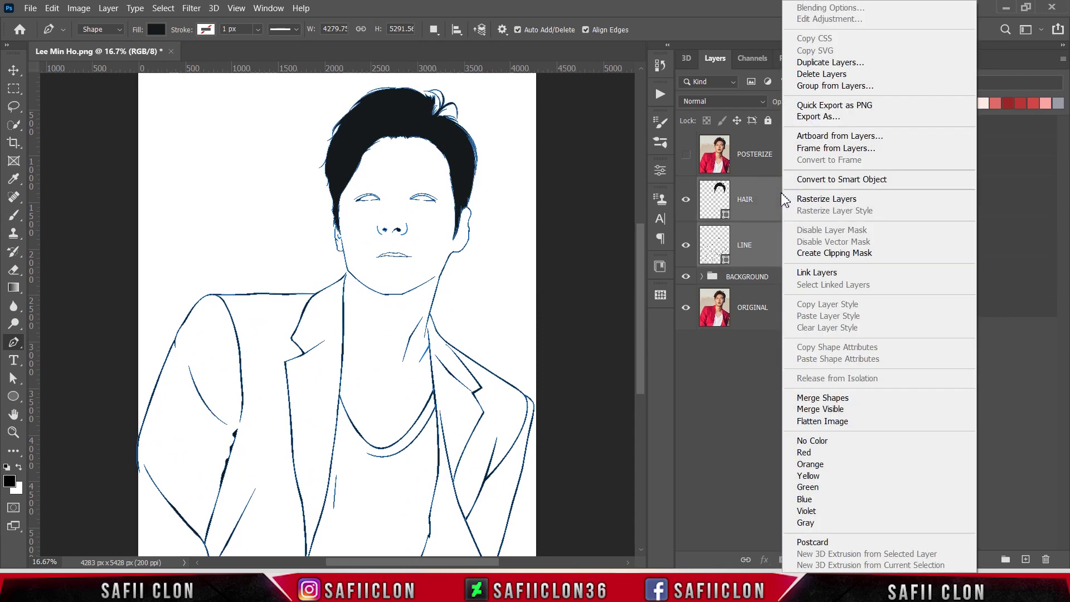
left_click(823, 88)
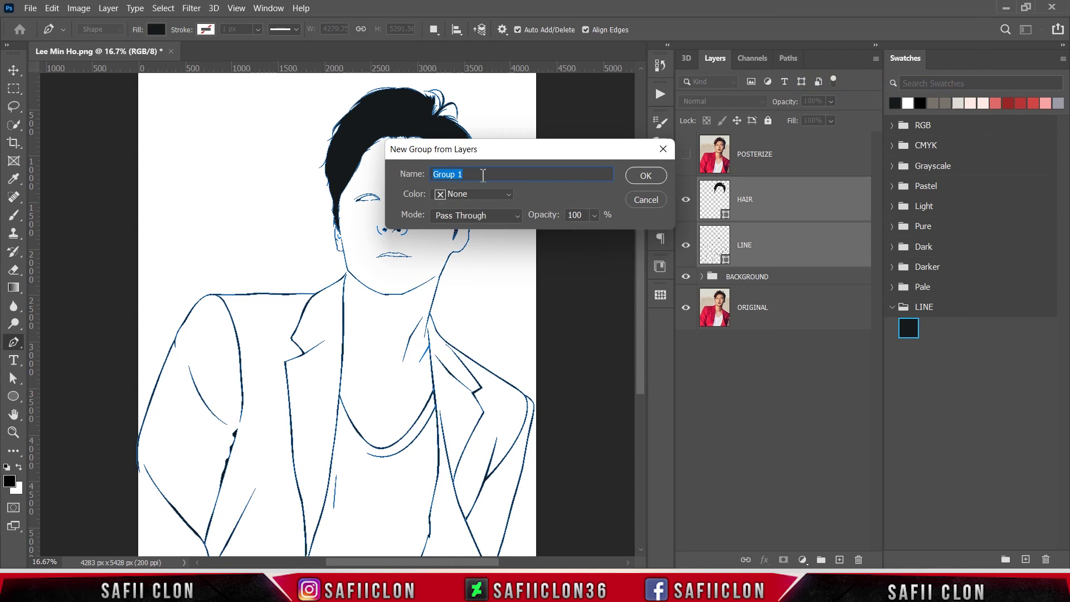
type("LINEART")
left_click(642, 175)
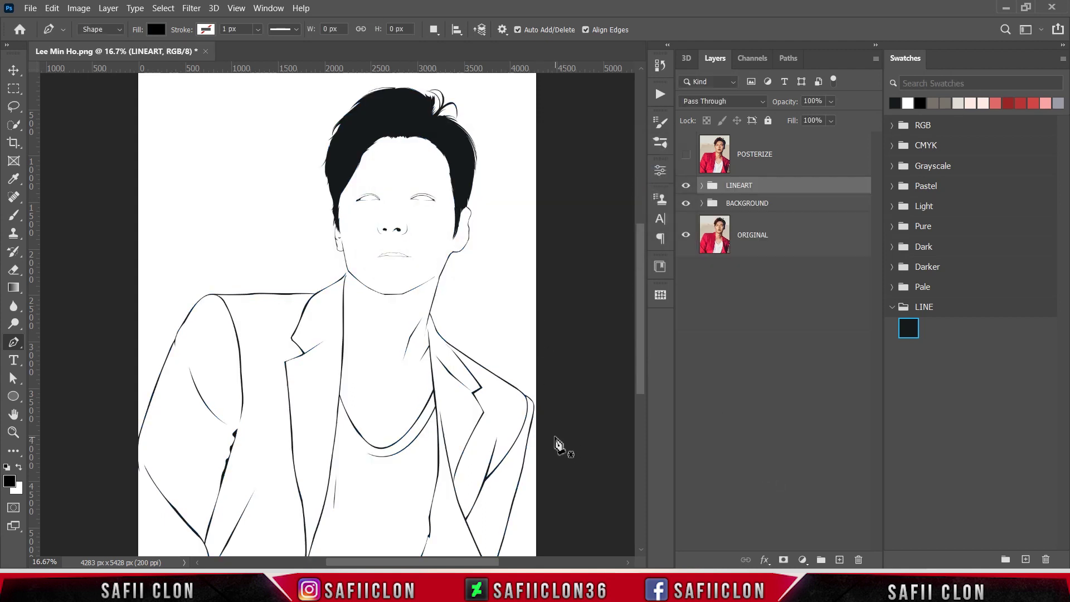
key("ctrl+minus")
key("ctrl+plus")
Save the document as Lee Min Ho.psd in Photoshop format, accepting the format options.
left_click(31, 8)
left_click(54, 167)
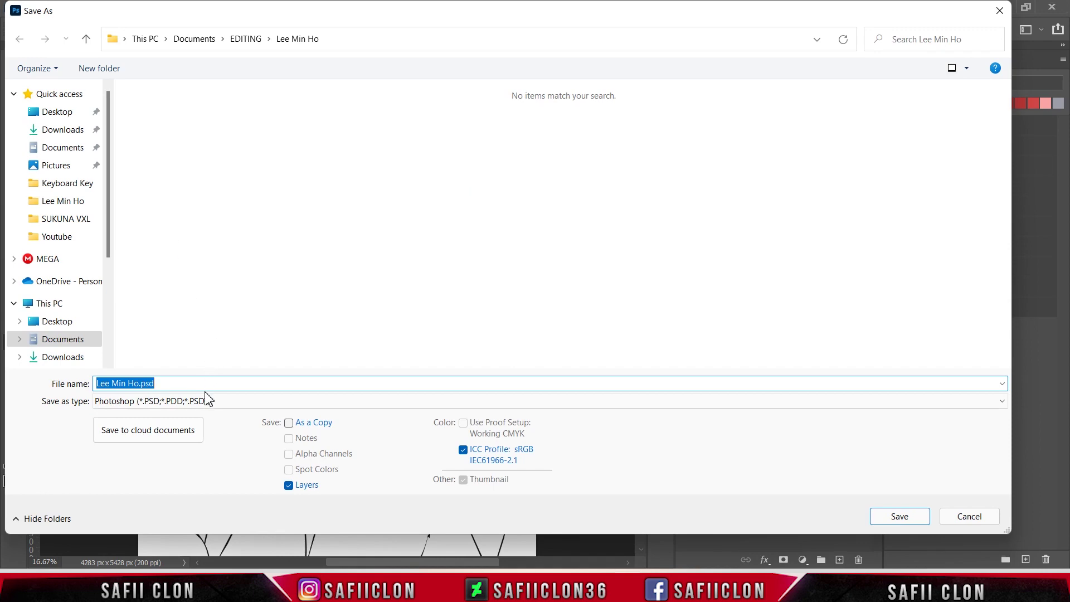
left_click(206, 401)
left_click(121, 155)
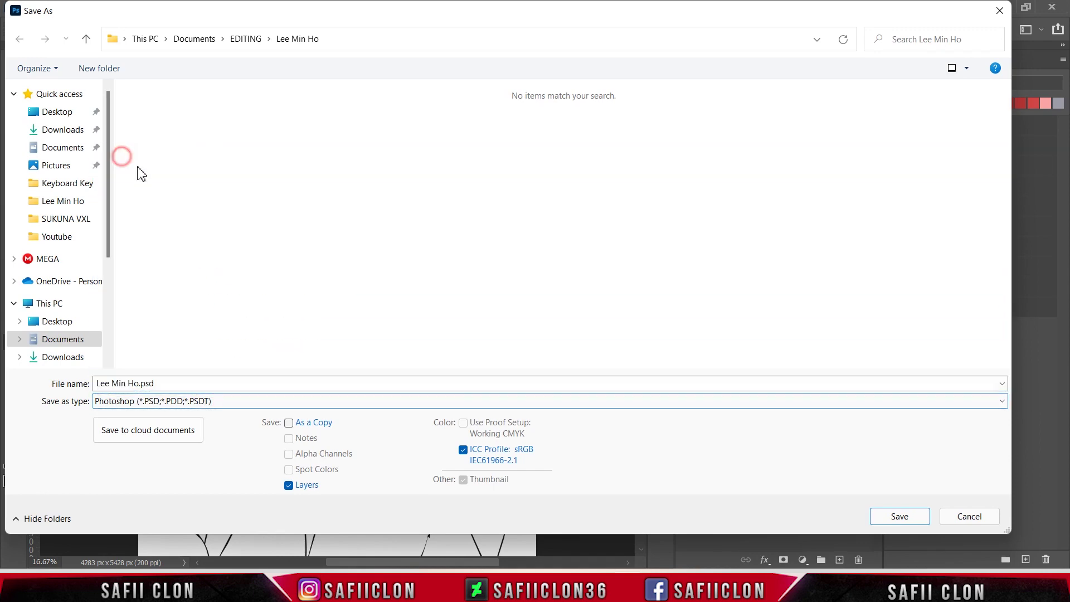
left_click(908, 518)
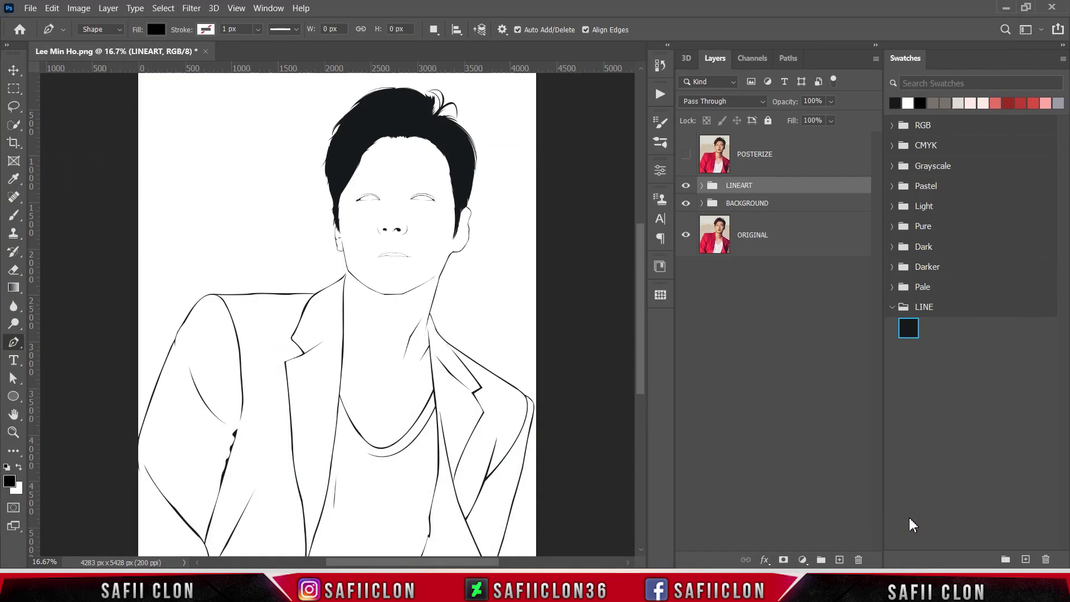
left_click(688, 159)
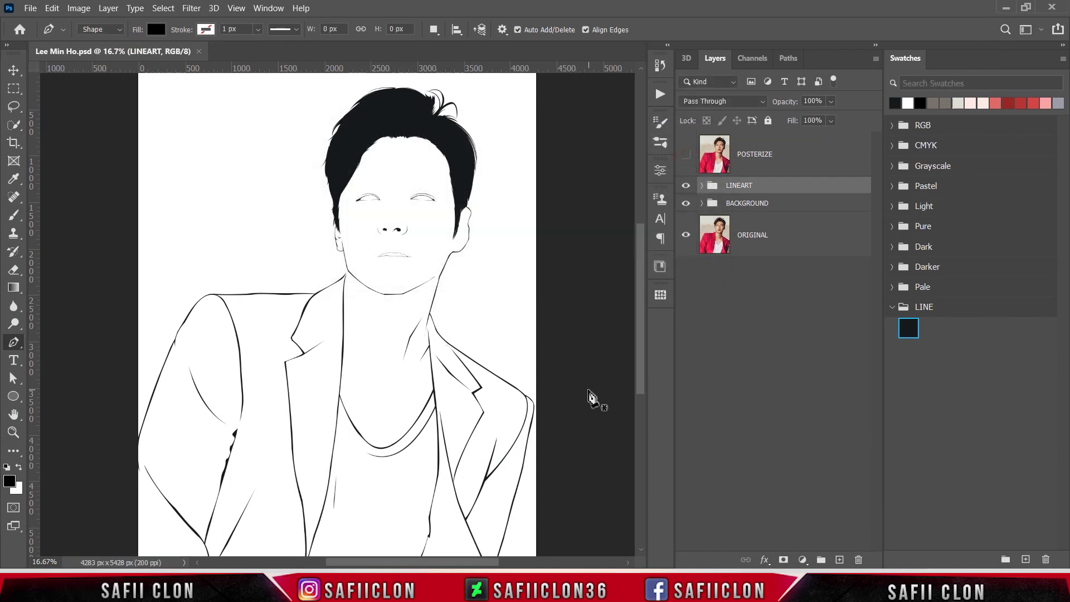
key("ctrl+minus")
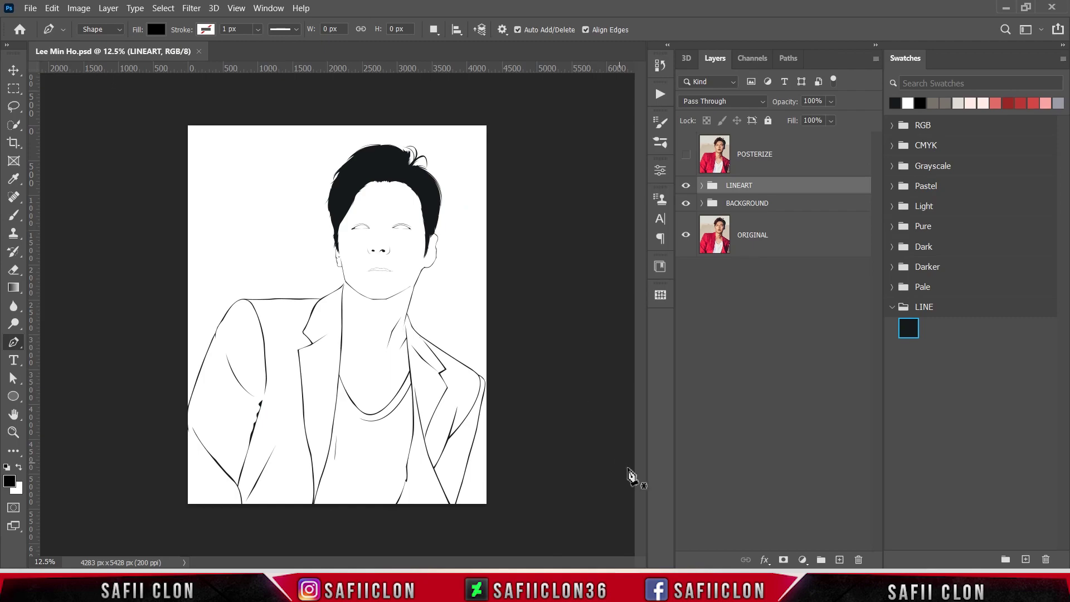